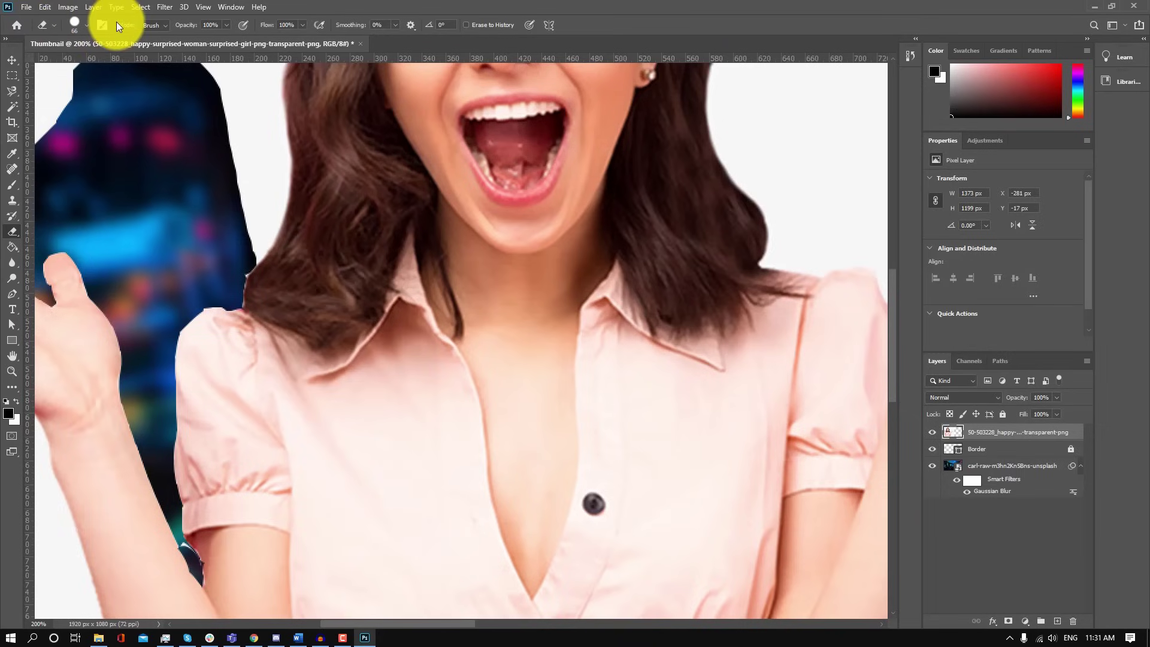
click(79, 30)
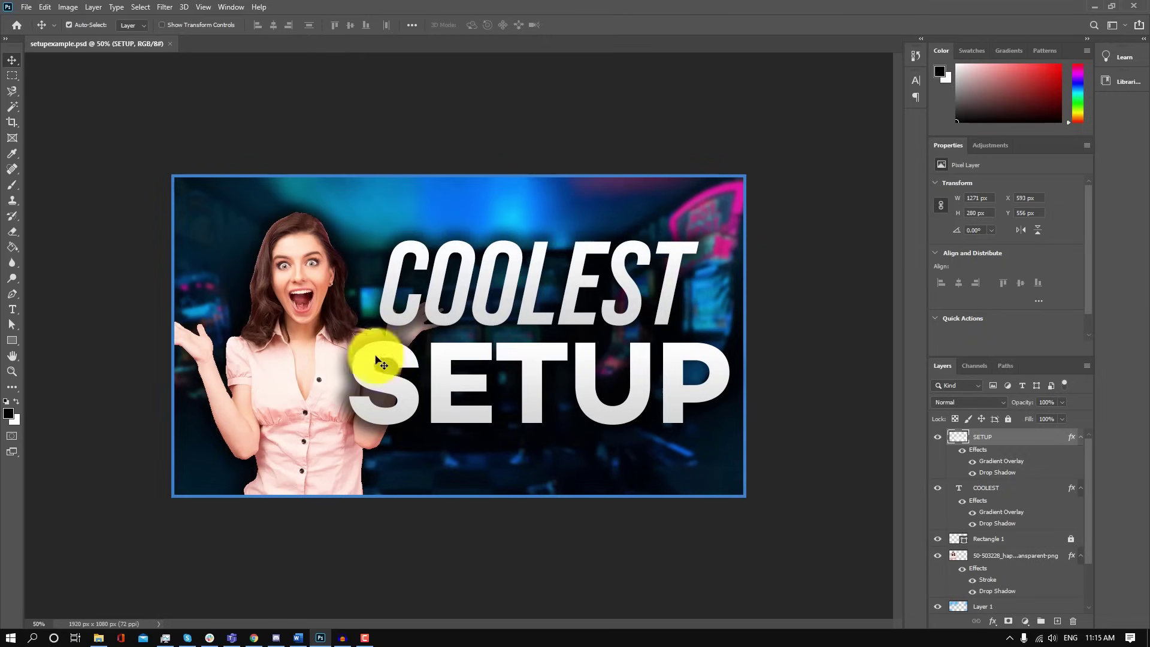
click(255, 639)
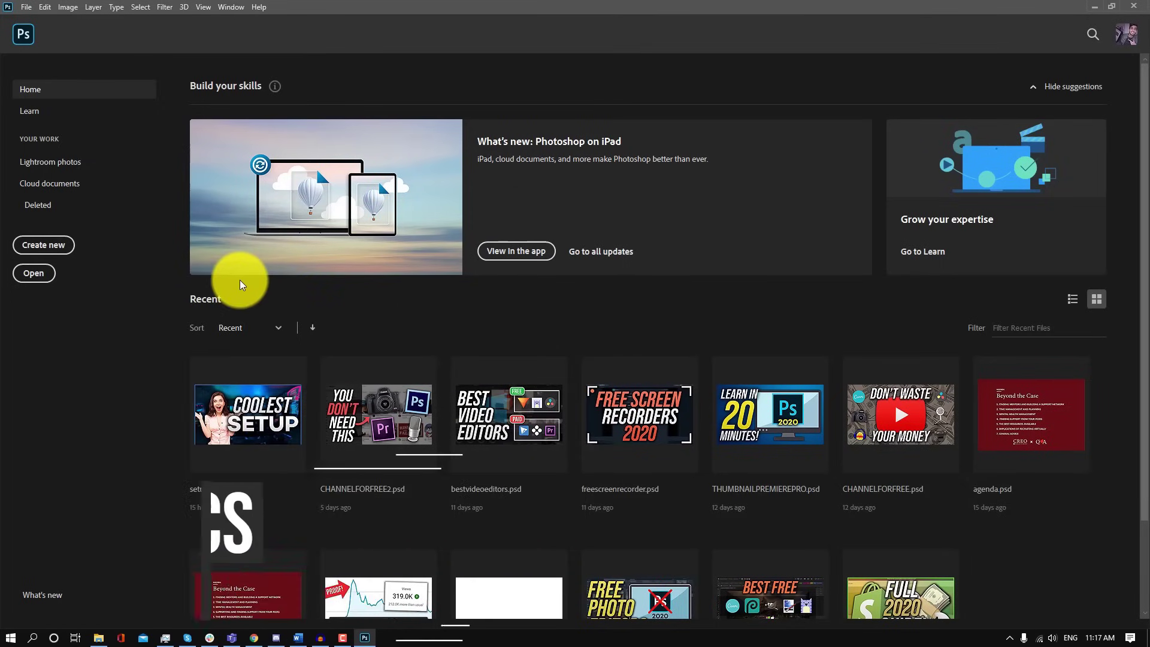
- Create a new 1920 × 1080 px document named Thumbnail with transparent background contents
click(60, 244)
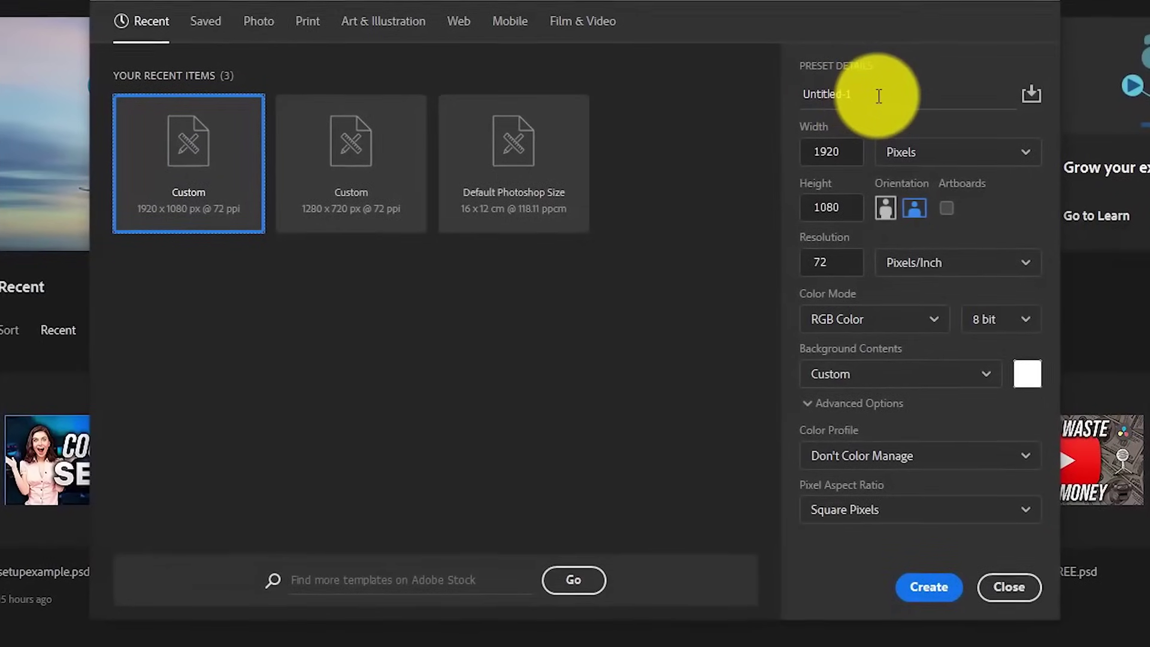
drag(879, 96, 786, 95)
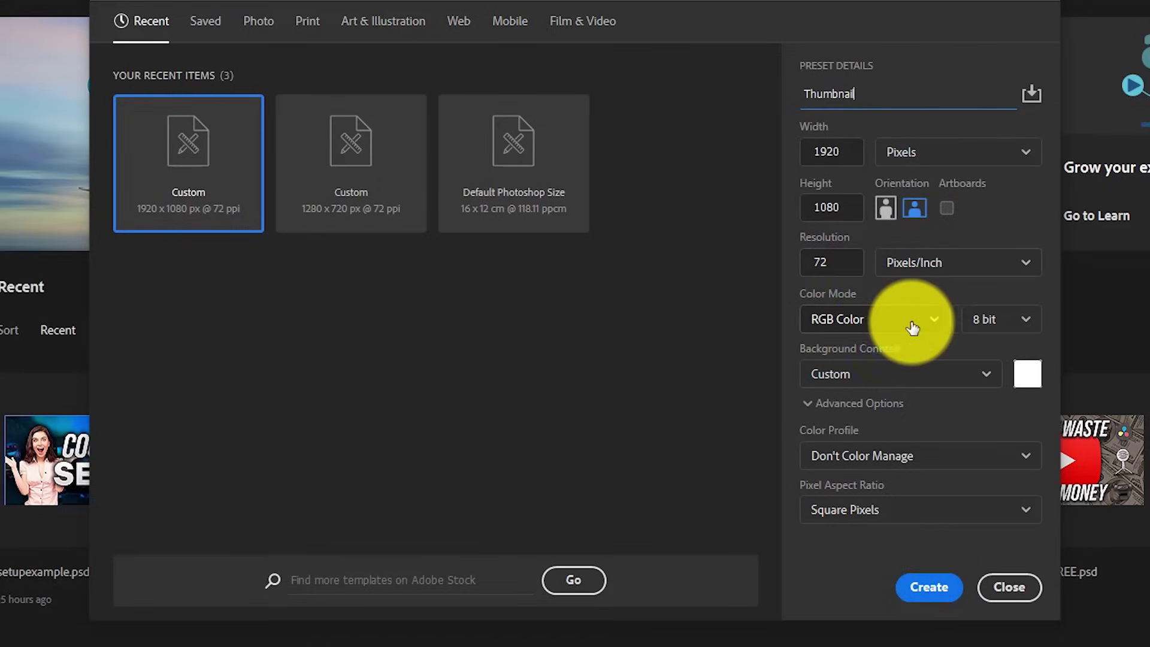
click(919, 373)
click(897, 502)
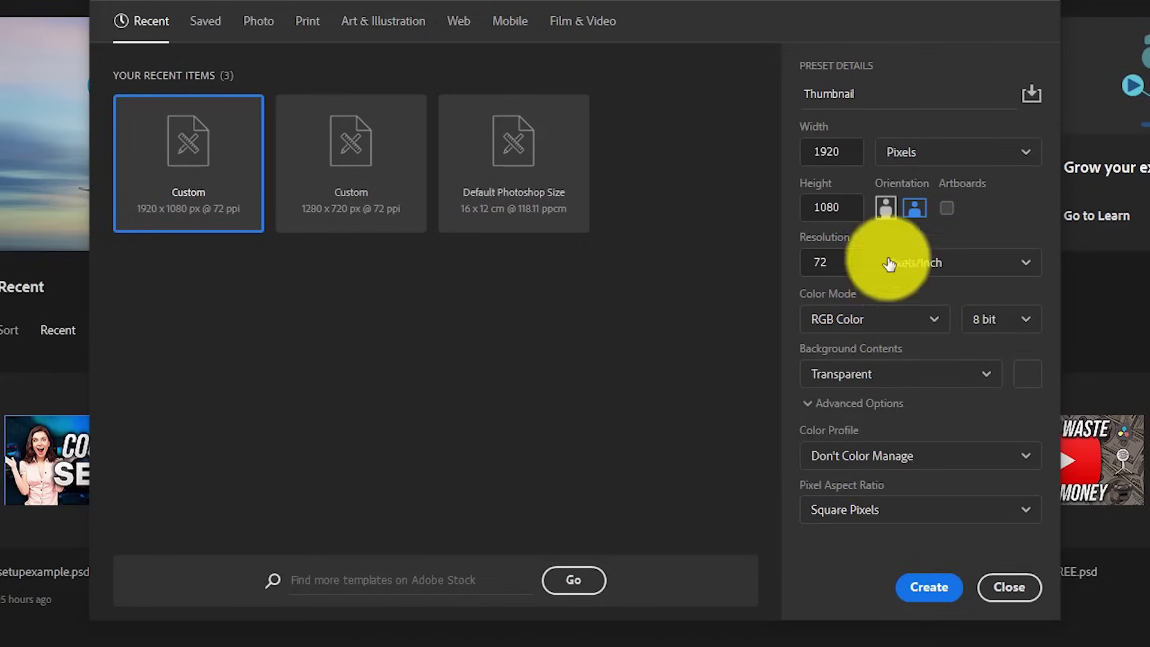
click(925, 587)
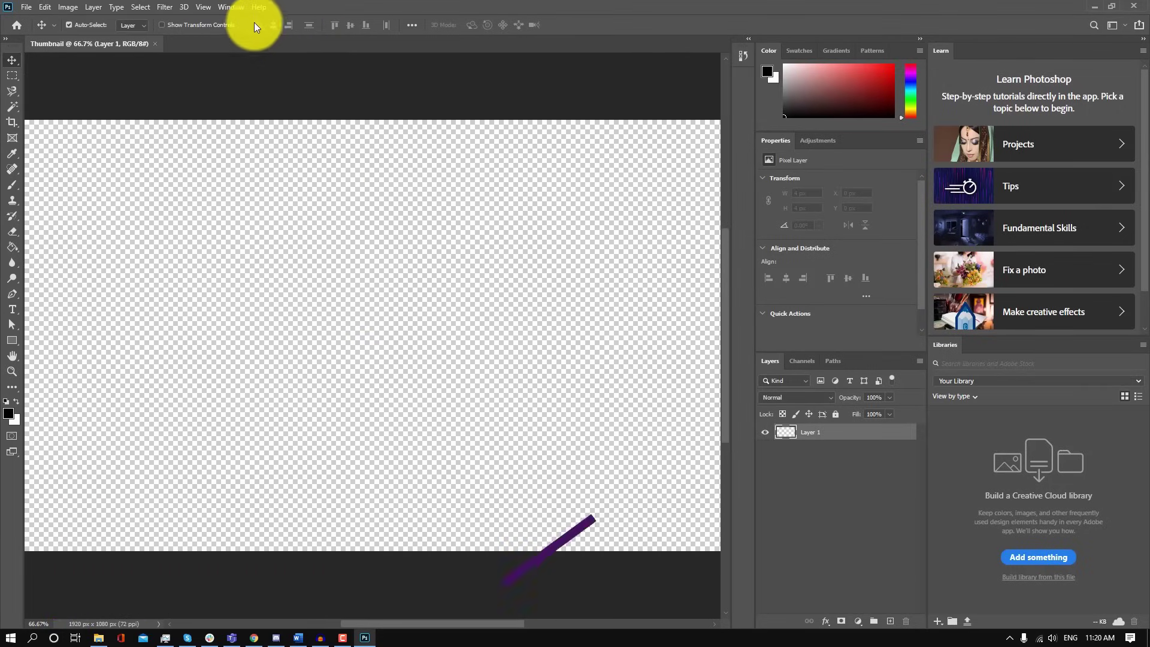
- Reset the Essentials workspace and collapse the Learn and Libraries panels to icons
click(230, 7)
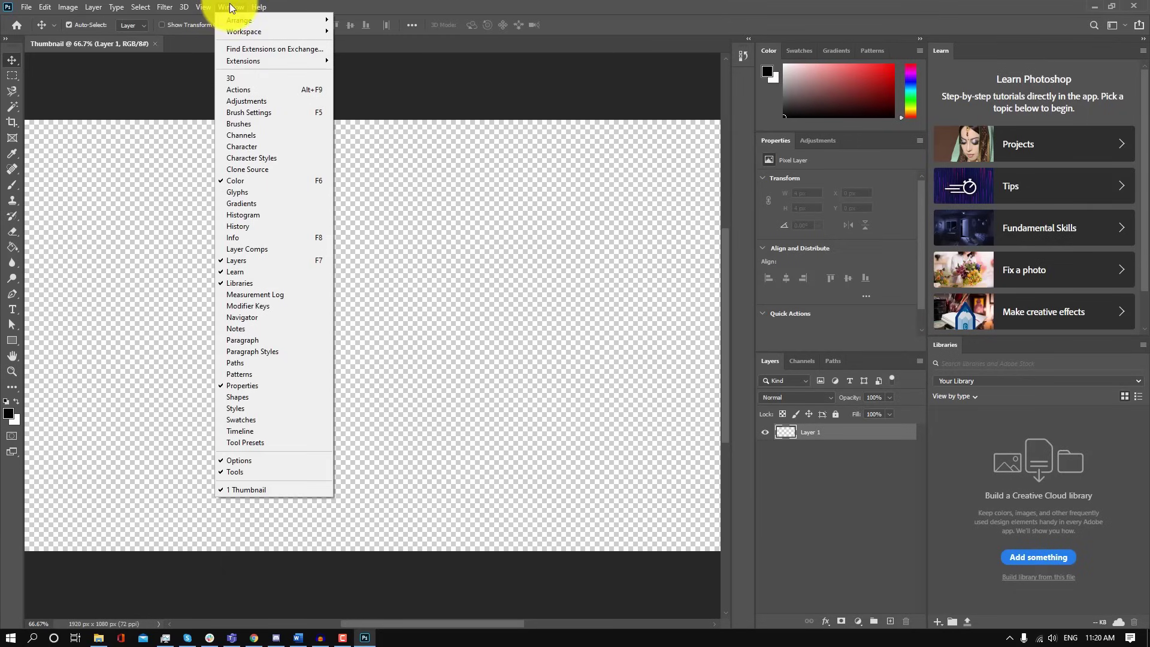
mouse_move(247, 32)
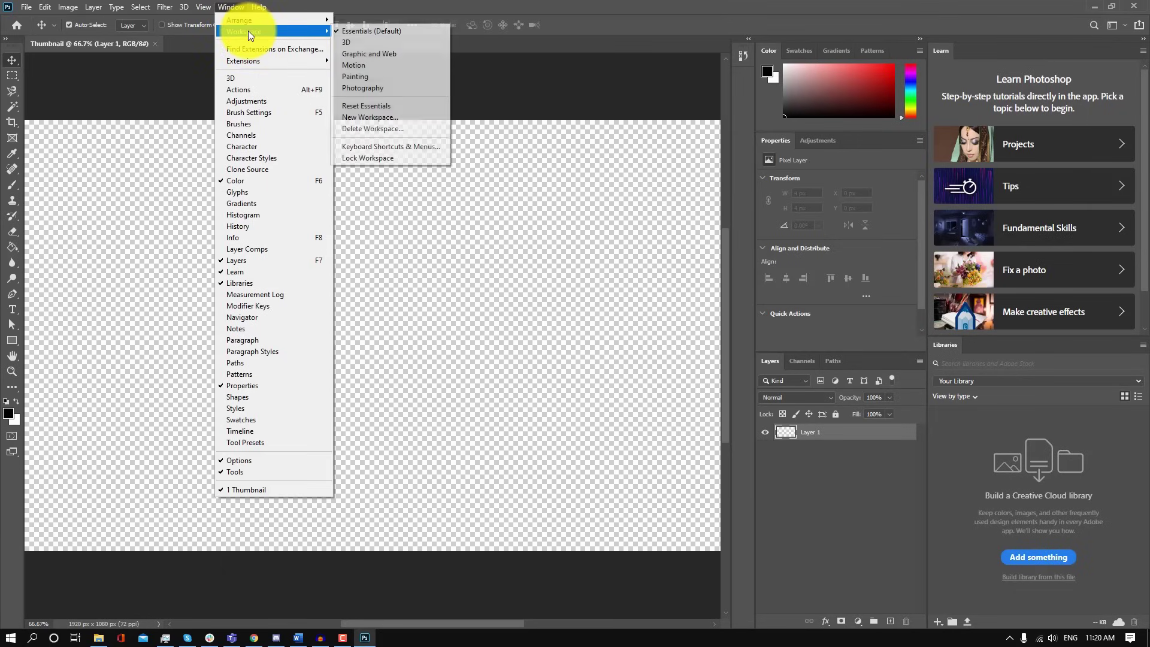
click(396, 109)
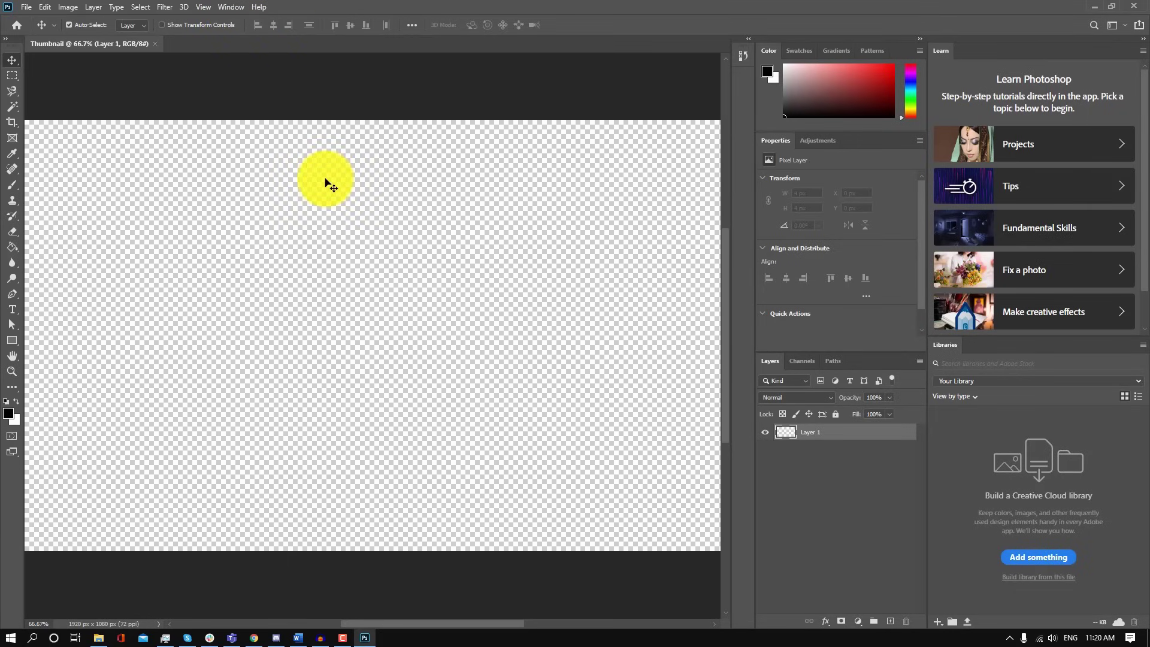
click(1145, 39)
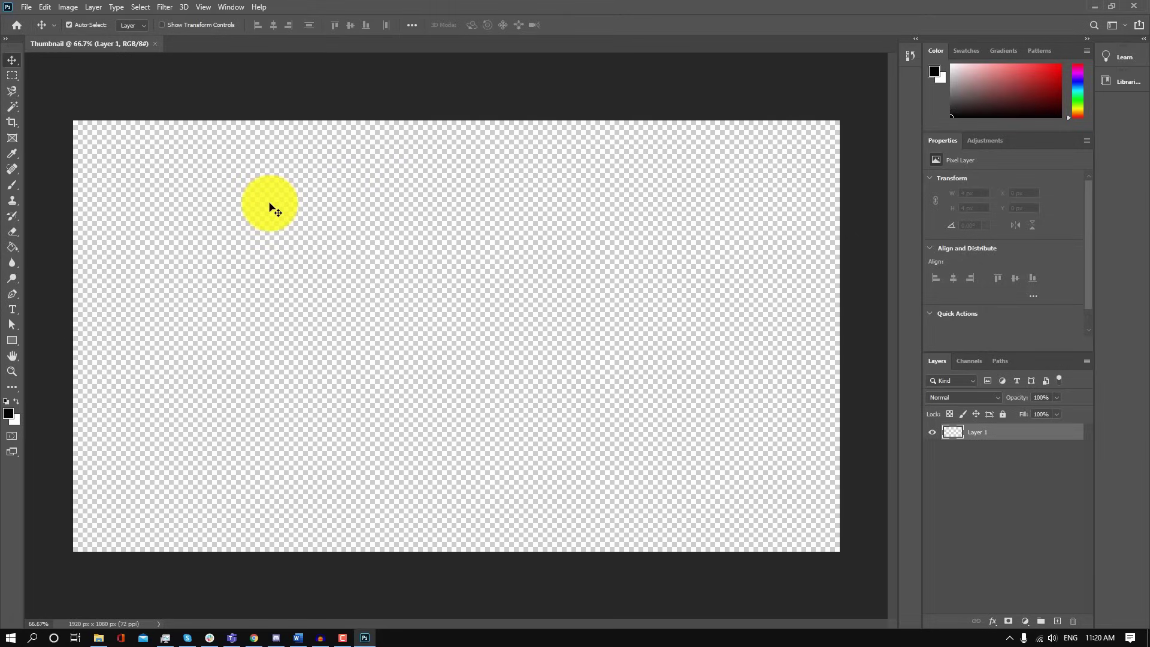
click(13, 337)
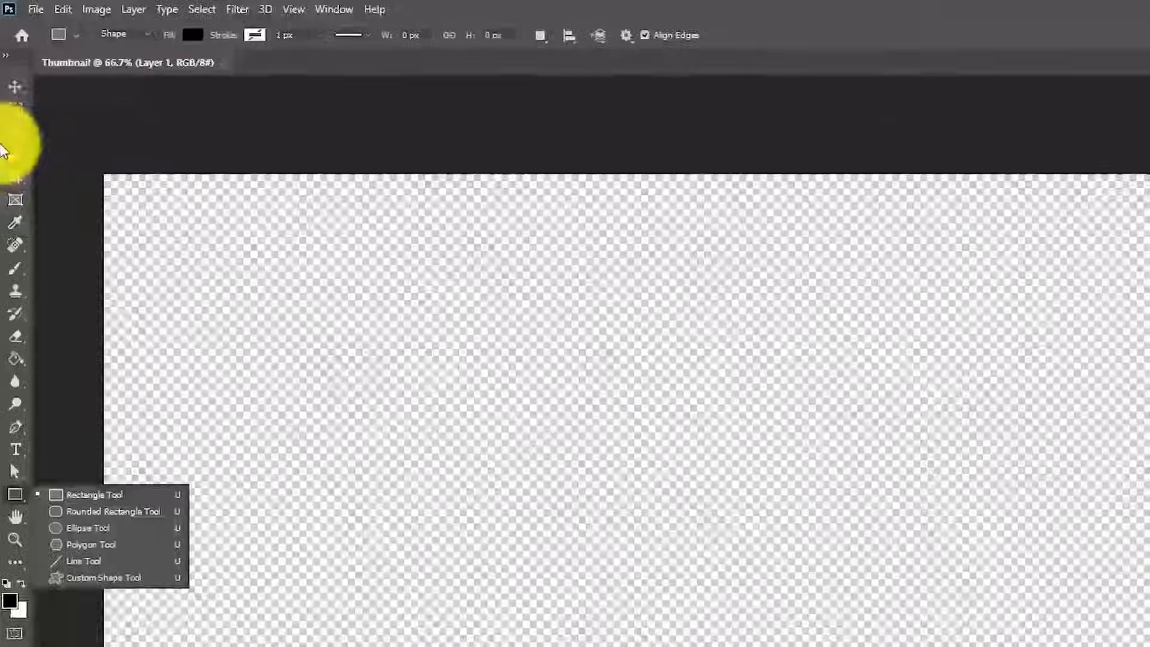
key(Escape)
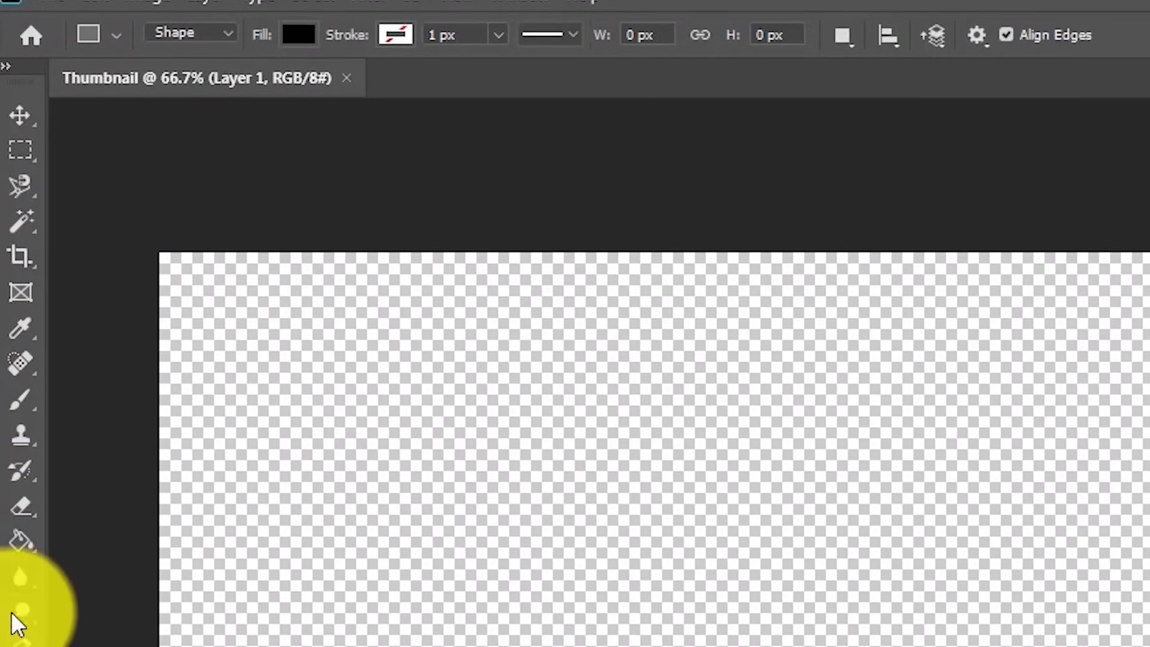
click(11, 623)
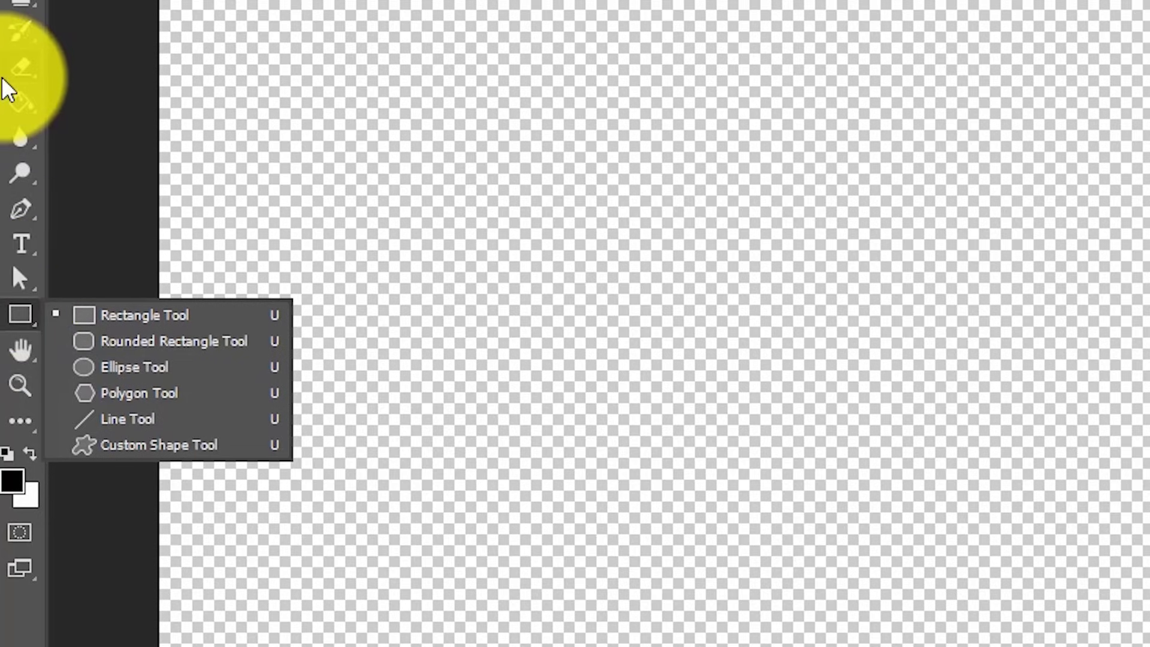
key(Escape)
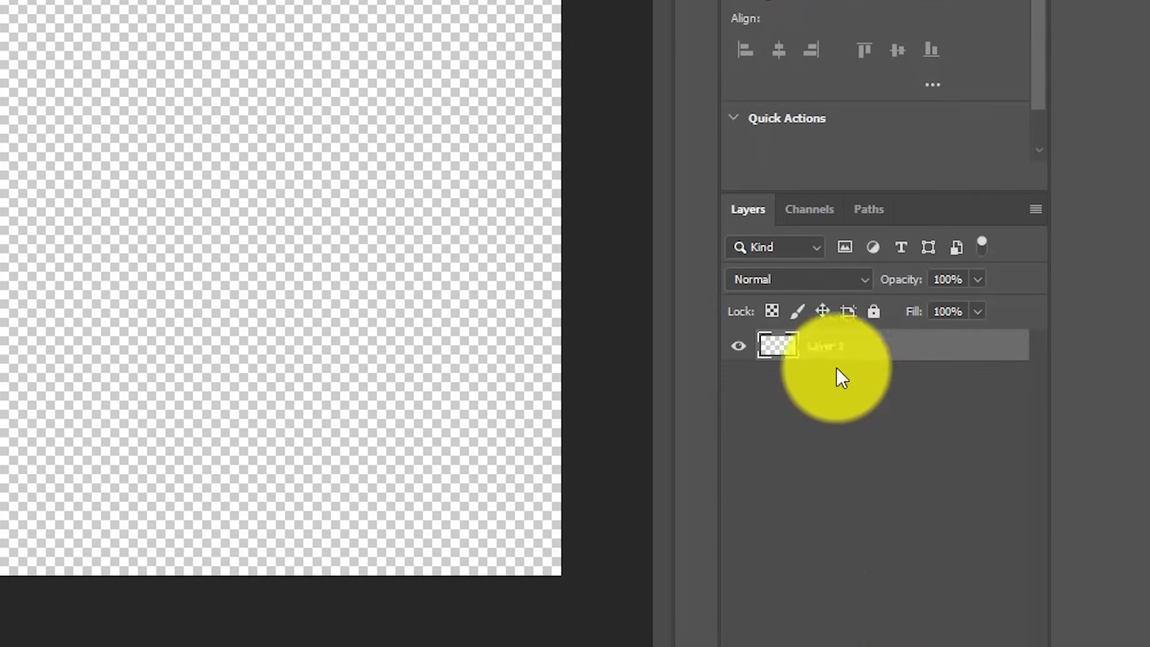
- Draw a trial black rectangle about 803 × 412 px on the canvas and undo it
right_click(12, 340)
click(64, 339)
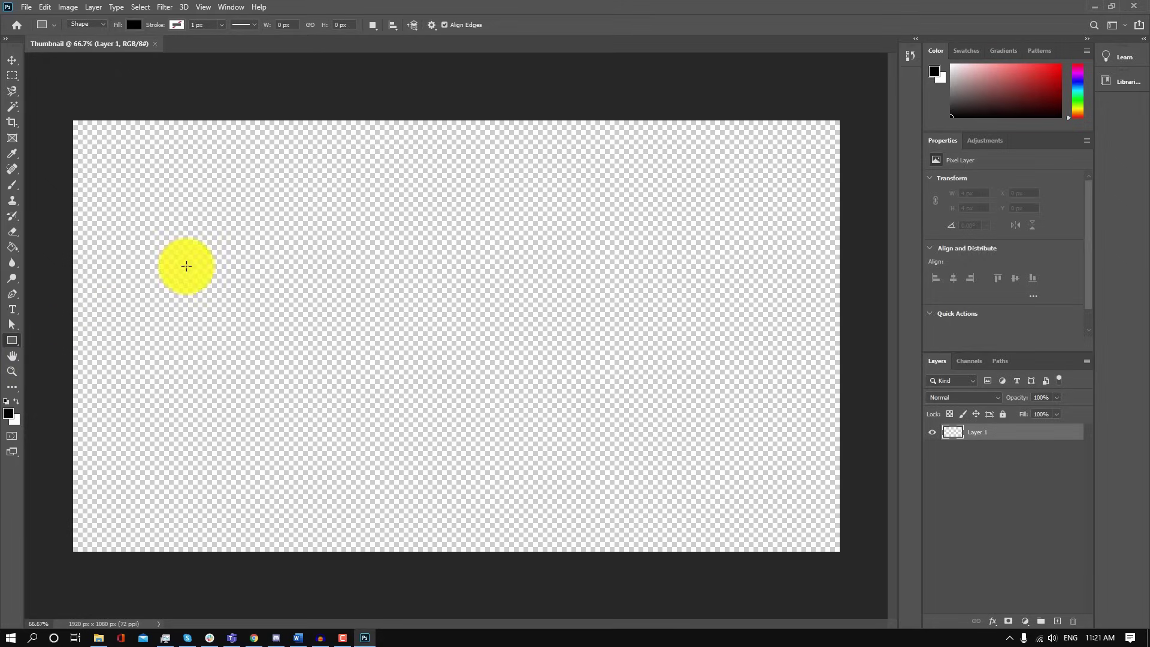
drag(175, 212, 496, 376)
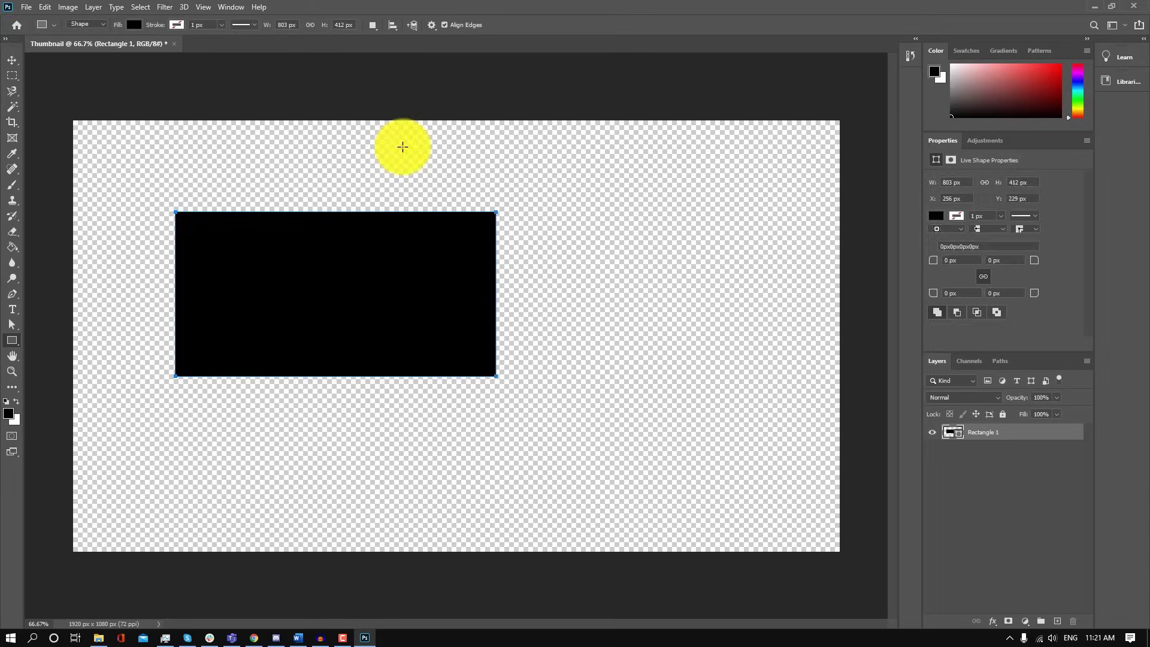
key(ctrl+z)
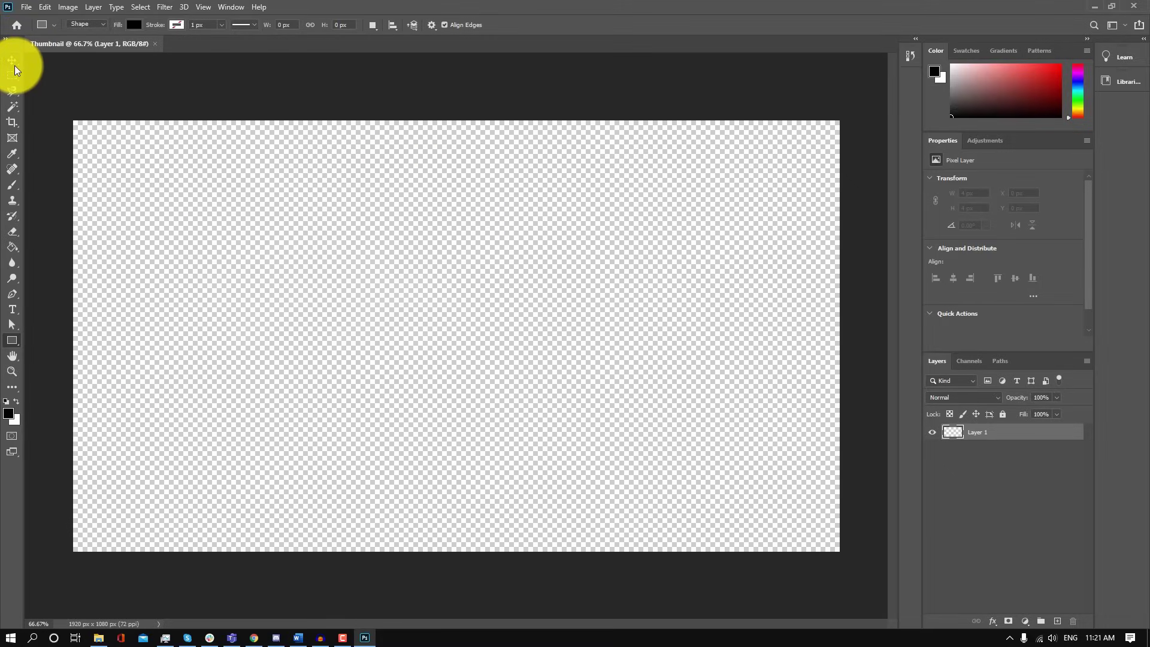
- Draw a black rectangle shape of about 1922 × 1082 px covering the whole canvas
right_click(12, 341)
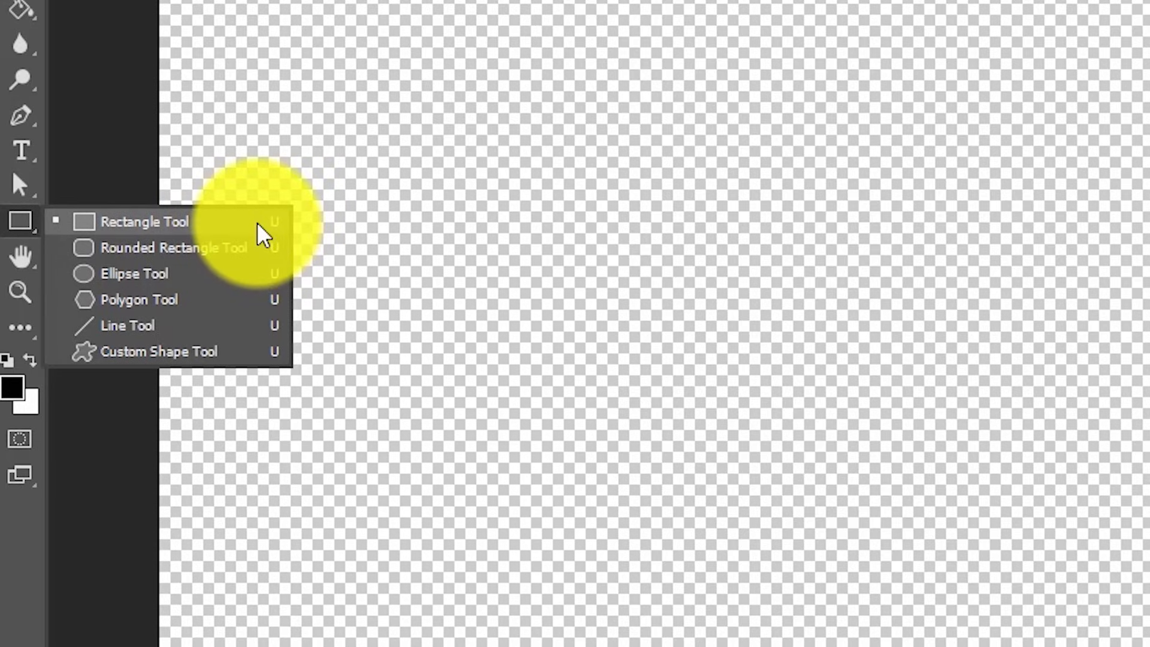
click(180, 230)
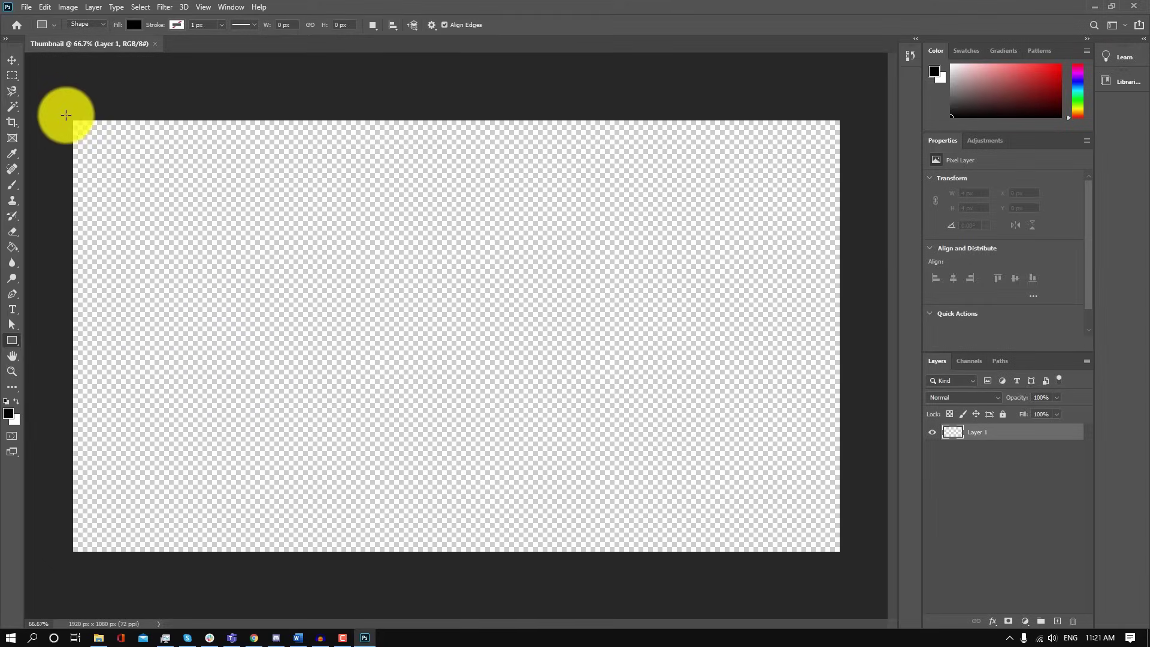
drag(72, 120, 836, 551)
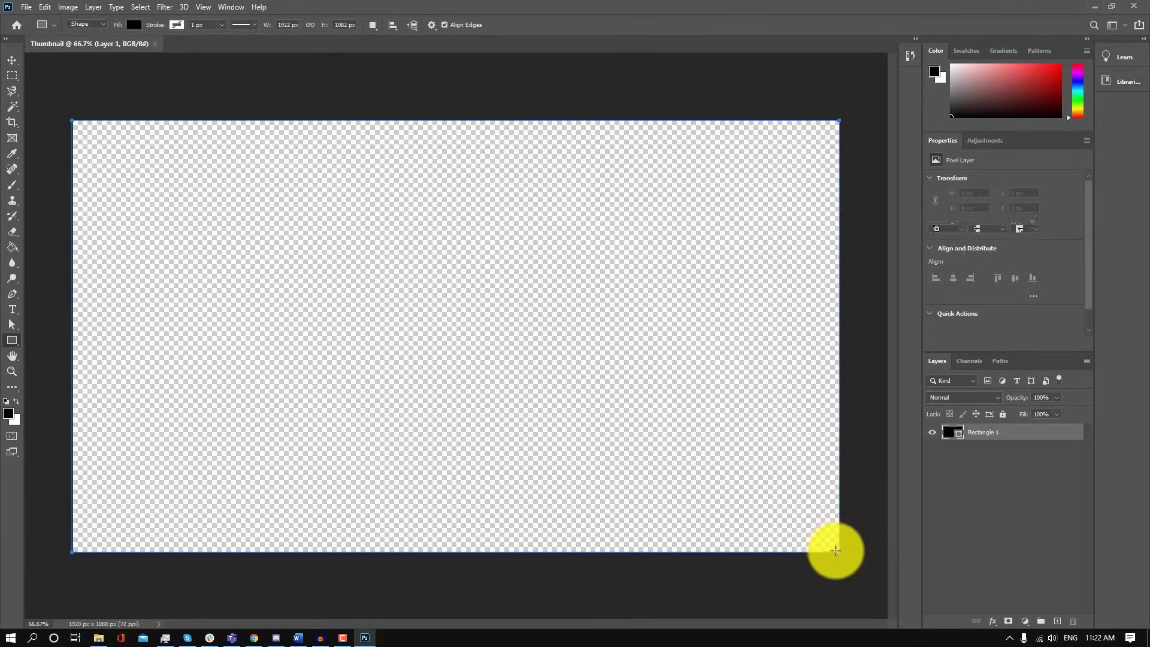
drag(836, 551, 837, 552)
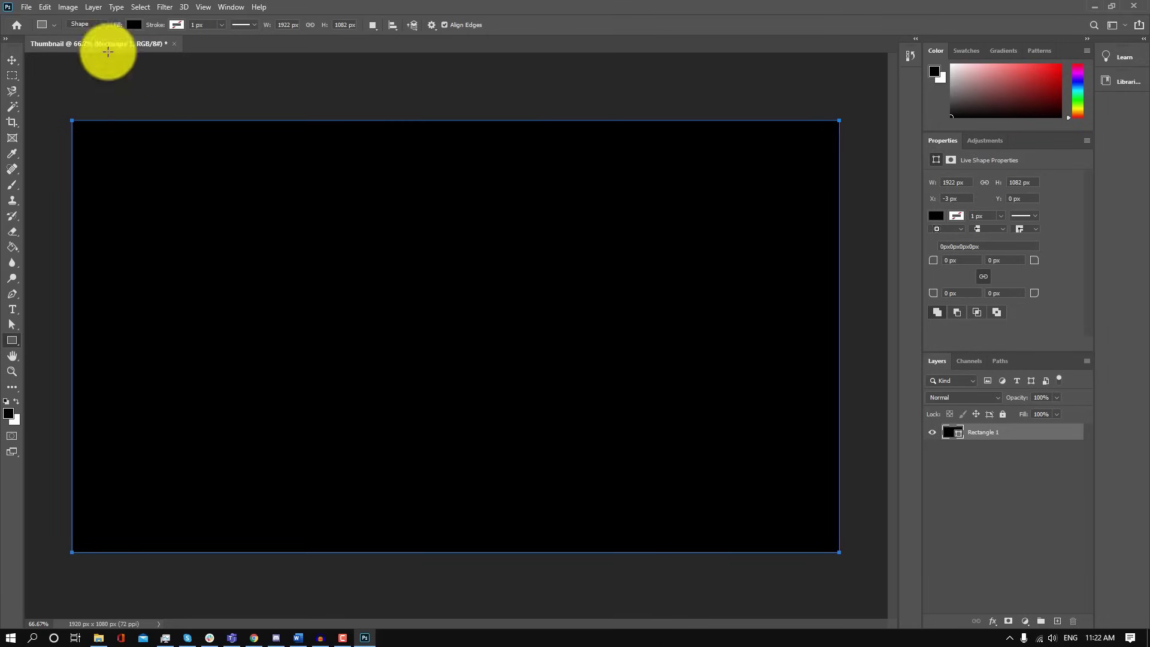
- Try moving the black rectangle diagonally away from the canvas's upper-left corner and undo the move
click(11, 60)
drag(222, 254, 302, 300)
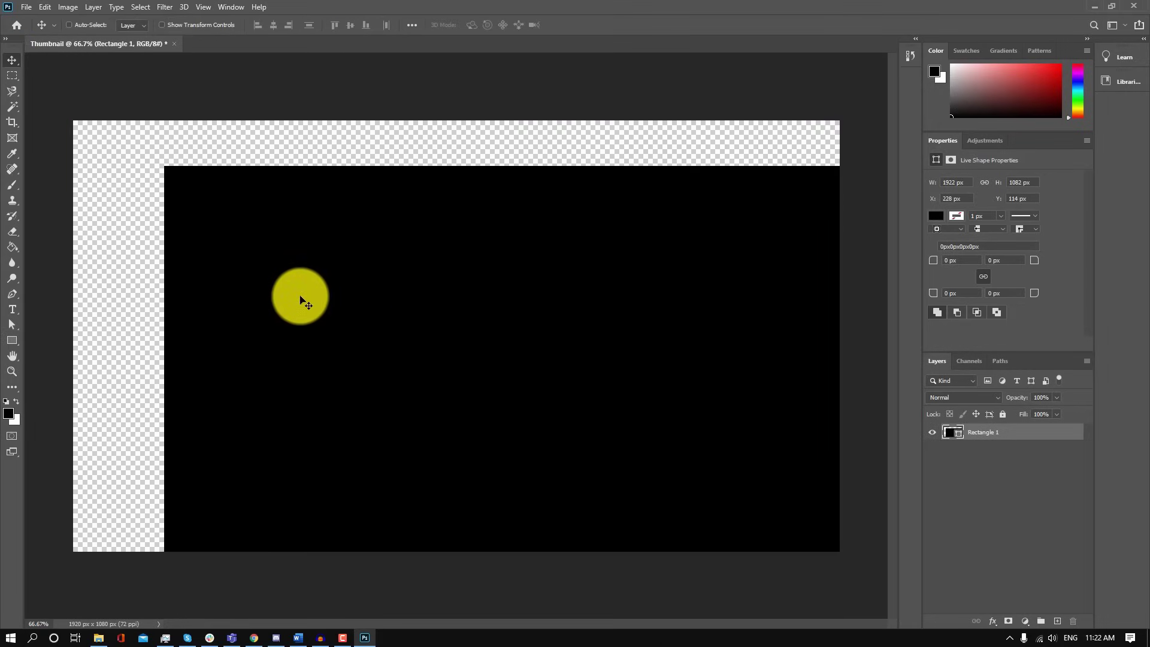
key(ctrl+z)
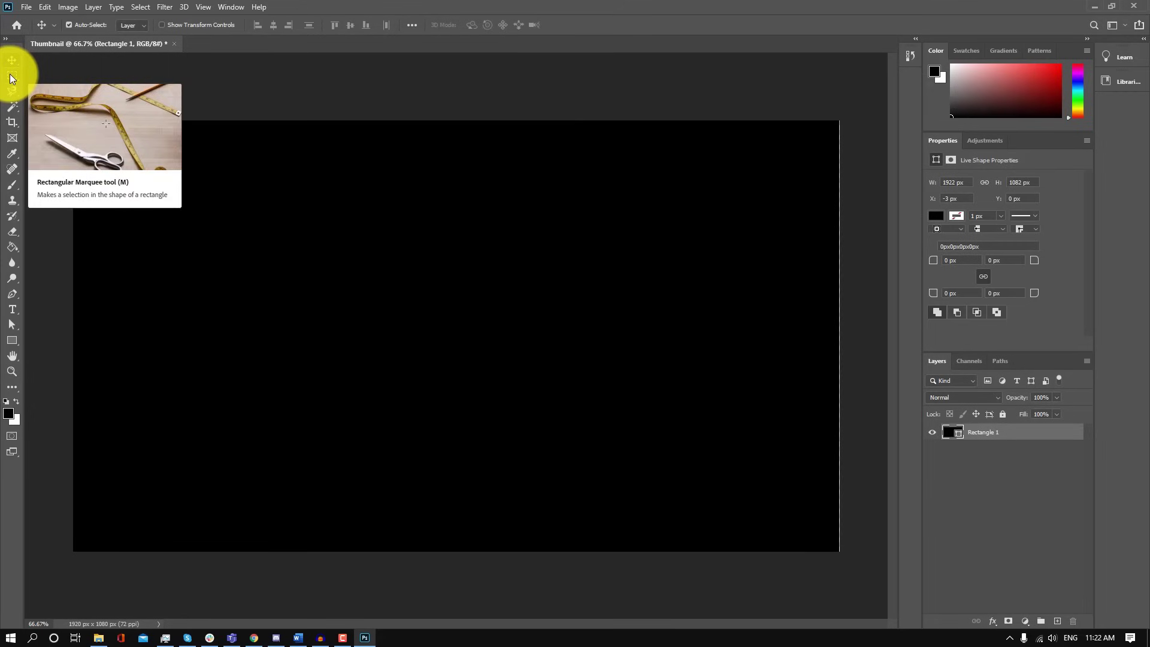
- Select the entire canvas with the Rectangular Marquee, shift the rectangle slightly inward, and undo both the move and the selection
click(10, 76)
drag(62, 116, 861, 583)
click(13, 60)
drag(200, 210, 221, 229)
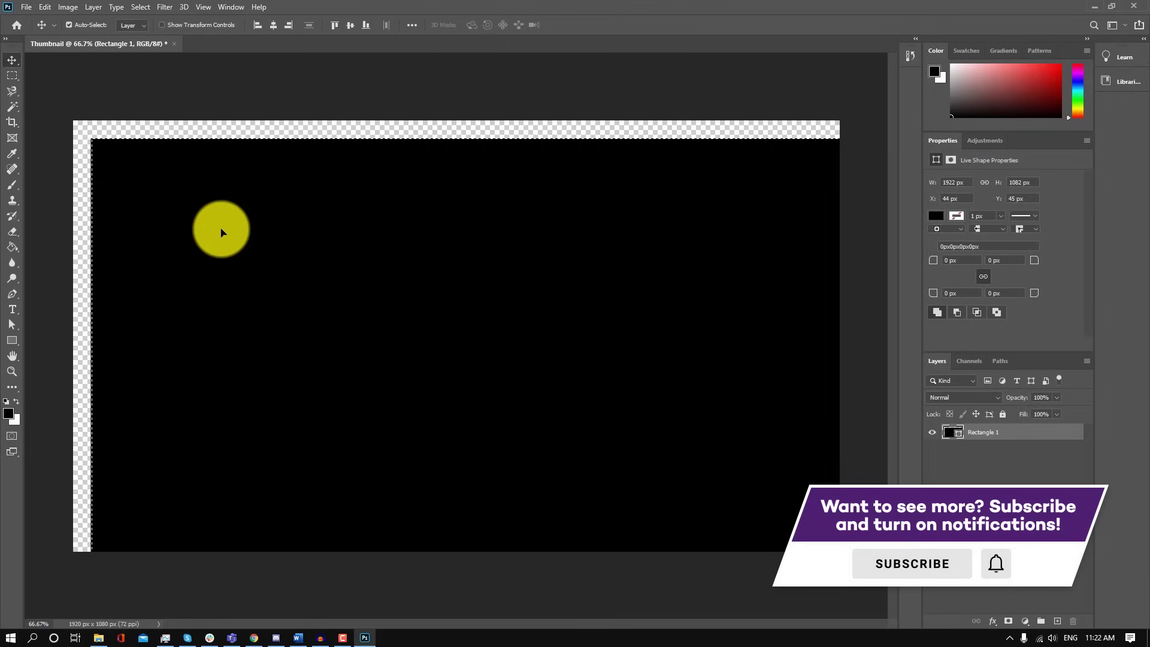
key(ctrl+z)
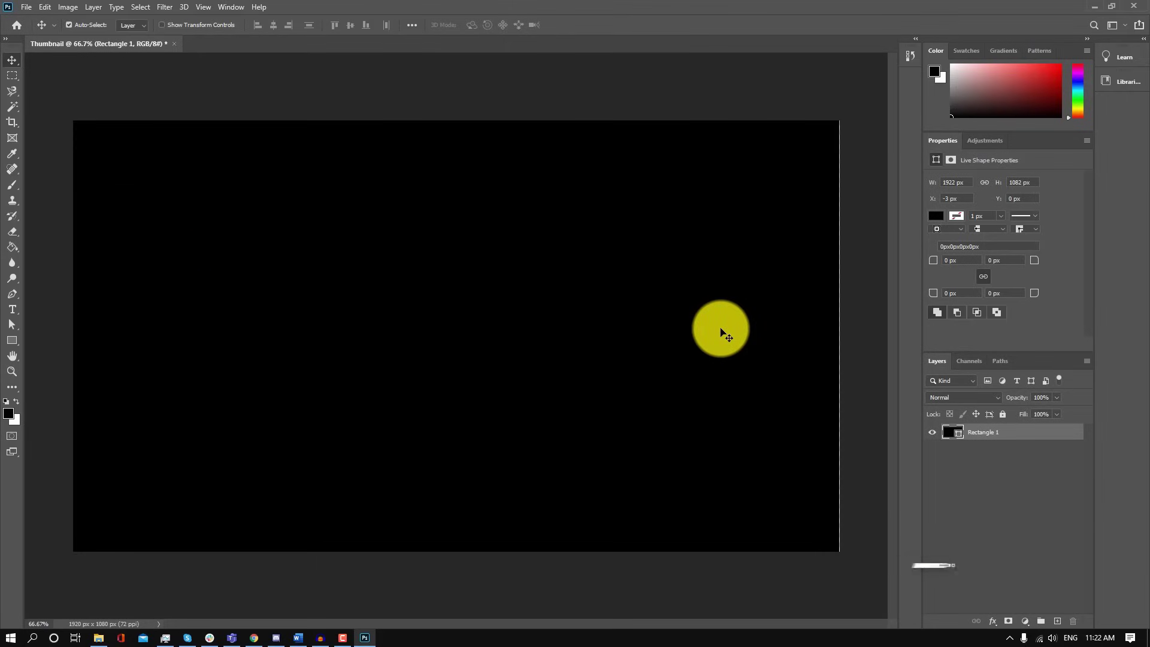
- Free-transform the black rectangle to about 1923 × 1083 px so that it slightly overlaps every canvas edge
key(ctrl+t)
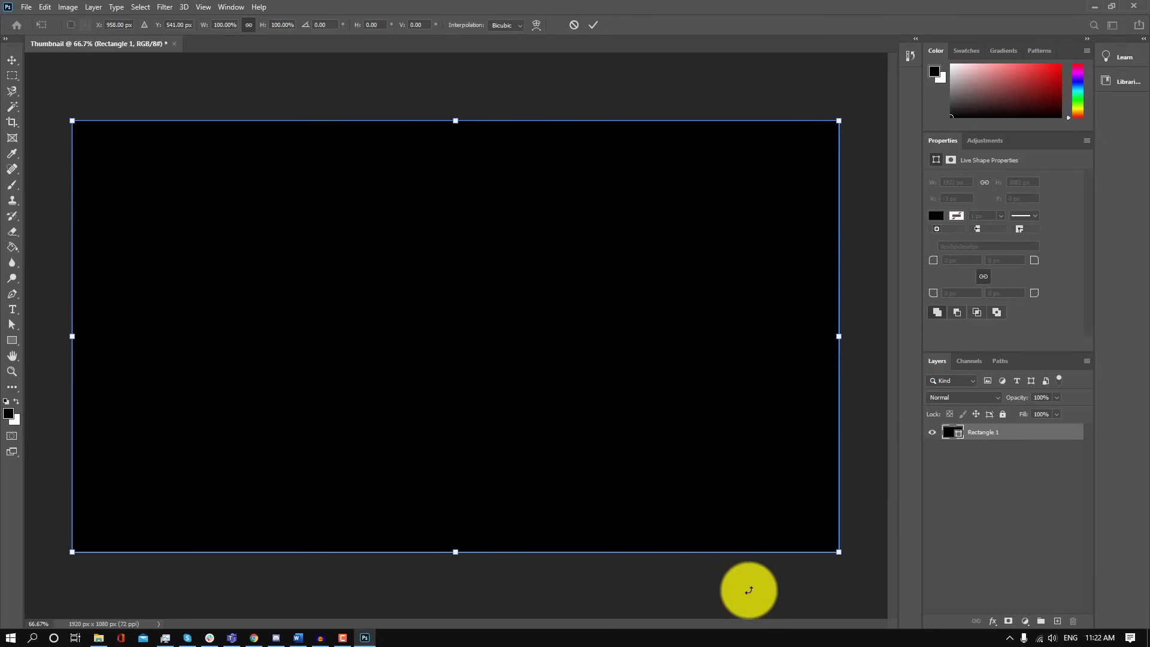
drag(750, 479, 815, 508)
drag(686, 437, 703, 455)
drag(819, 539, 789, 523)
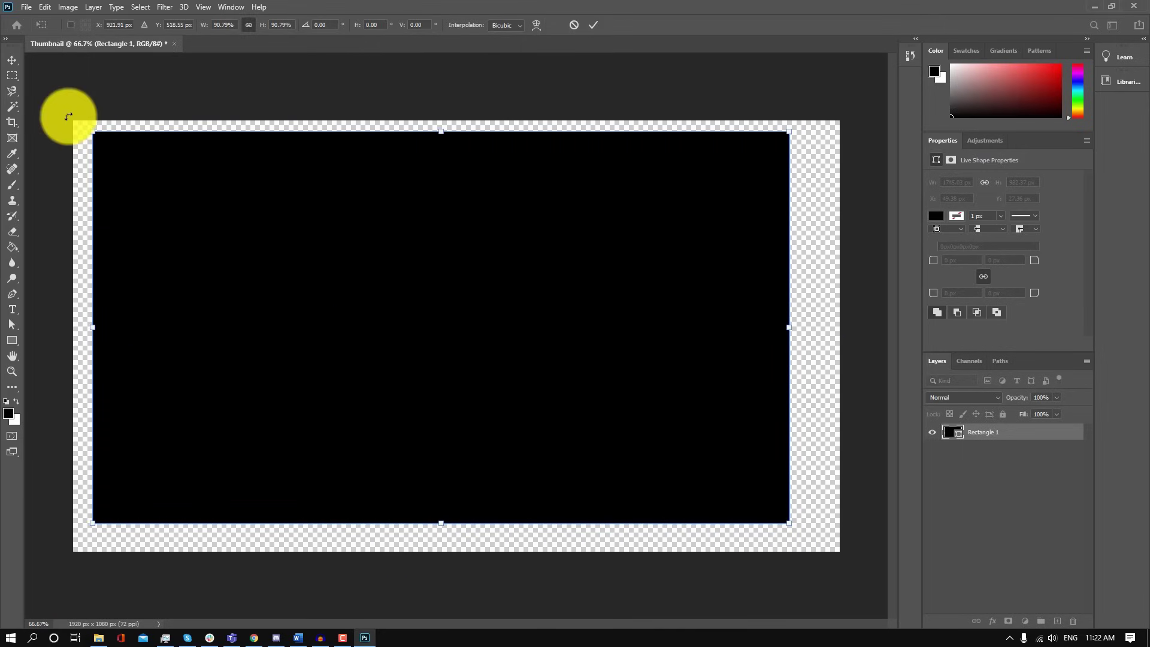
drag(96, 133, 72, 124)
drag(789, 525, 844, 552)
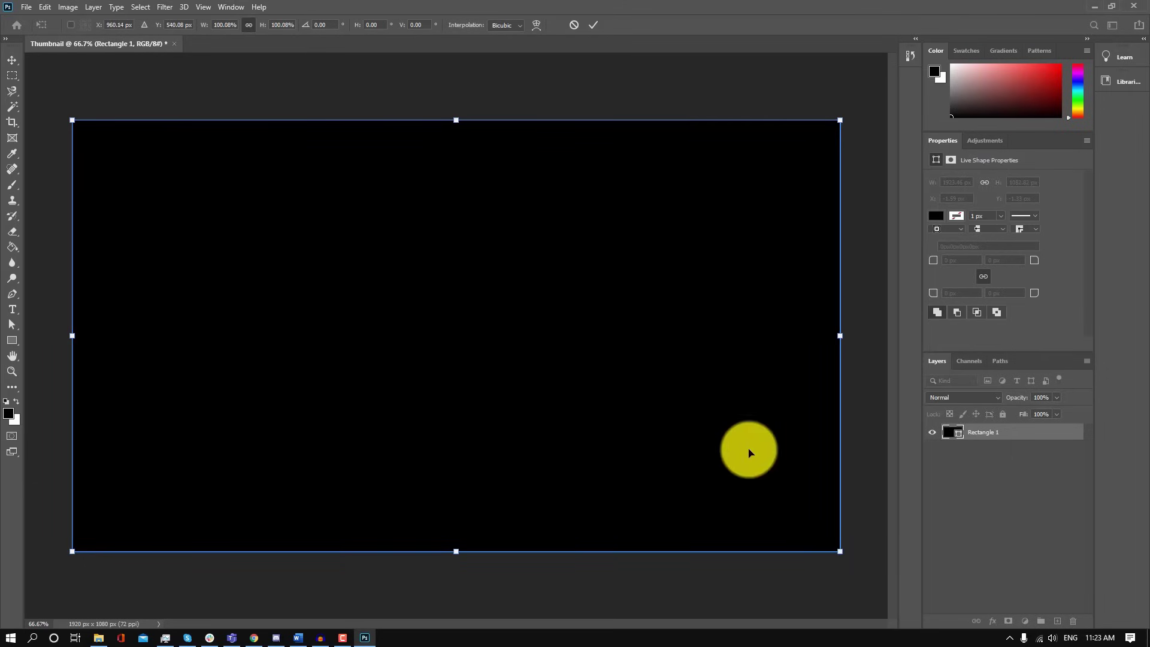
click(590, 25)
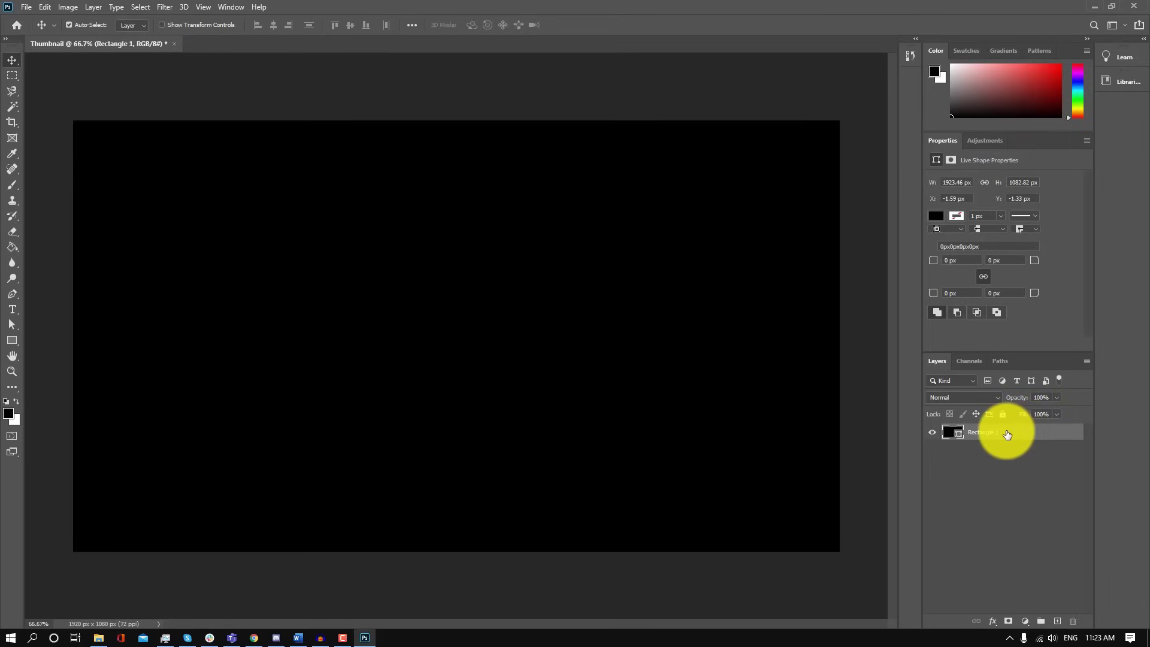
- Set the full-canvas rectangle's fill to no color
click(14, 341)
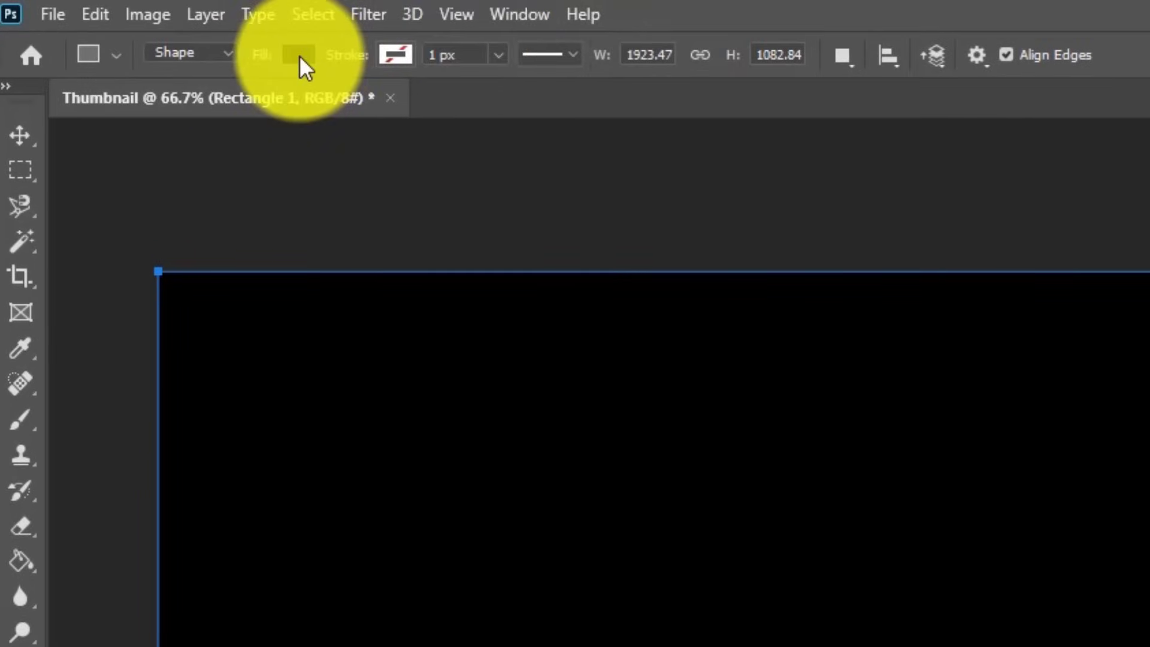
click(300, 55)
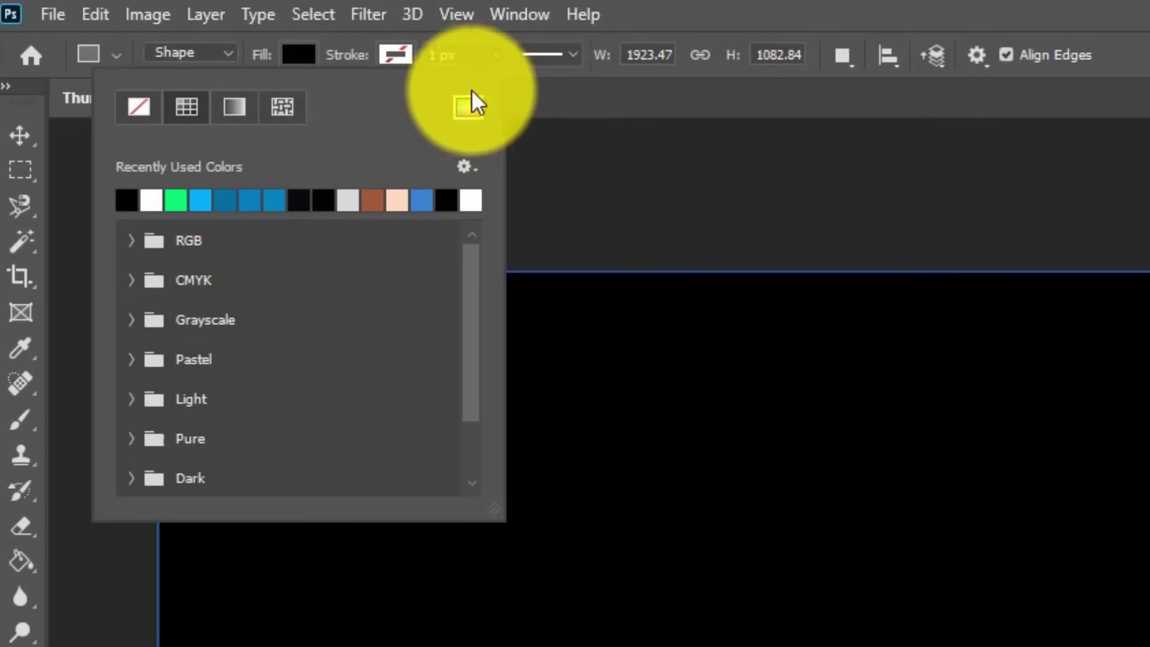
click(137, 108)
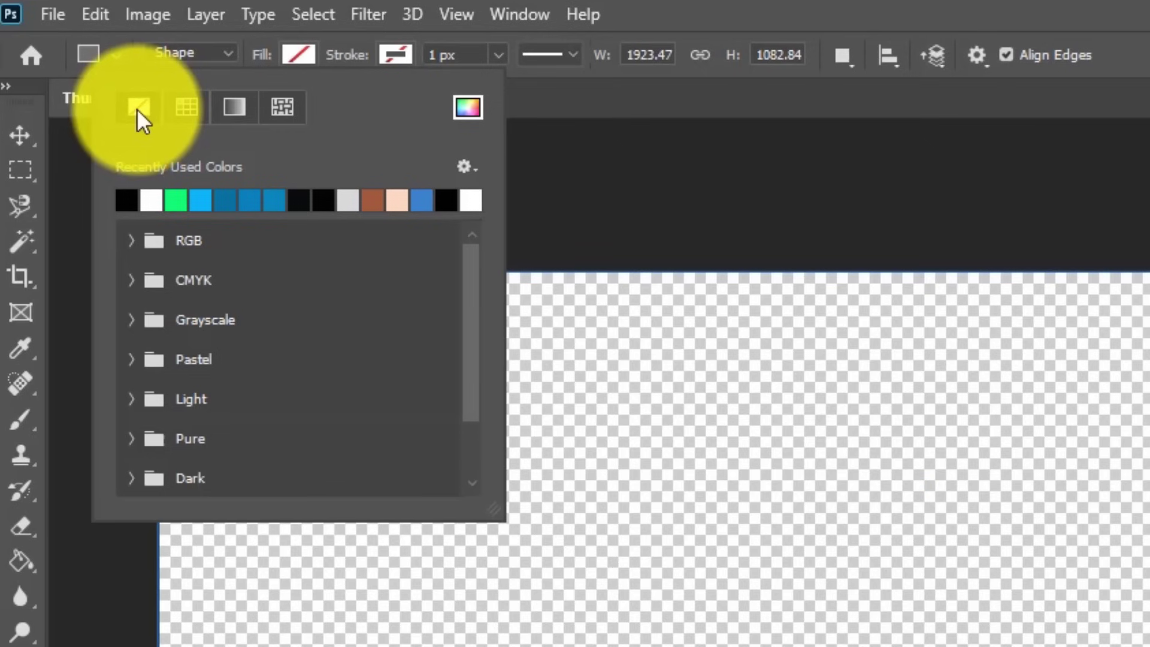
- Set the full-canvas rectangle's stroke to a solid blue, #1d90f2
click(397, 54)
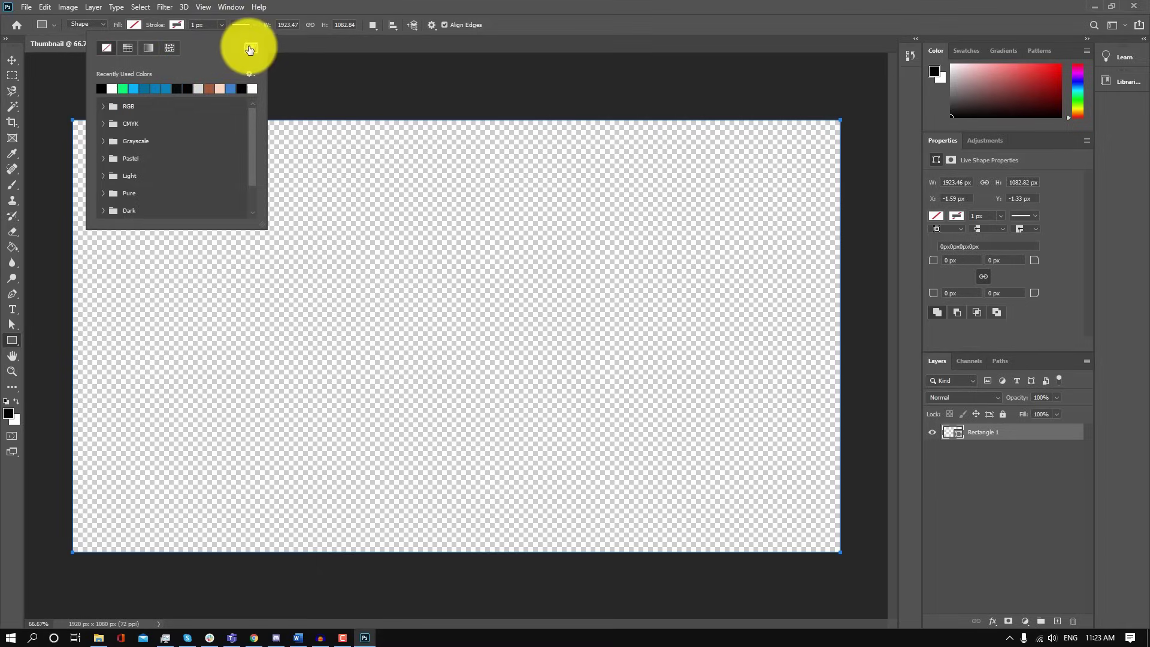
click(250, 49)
click(887, 176)
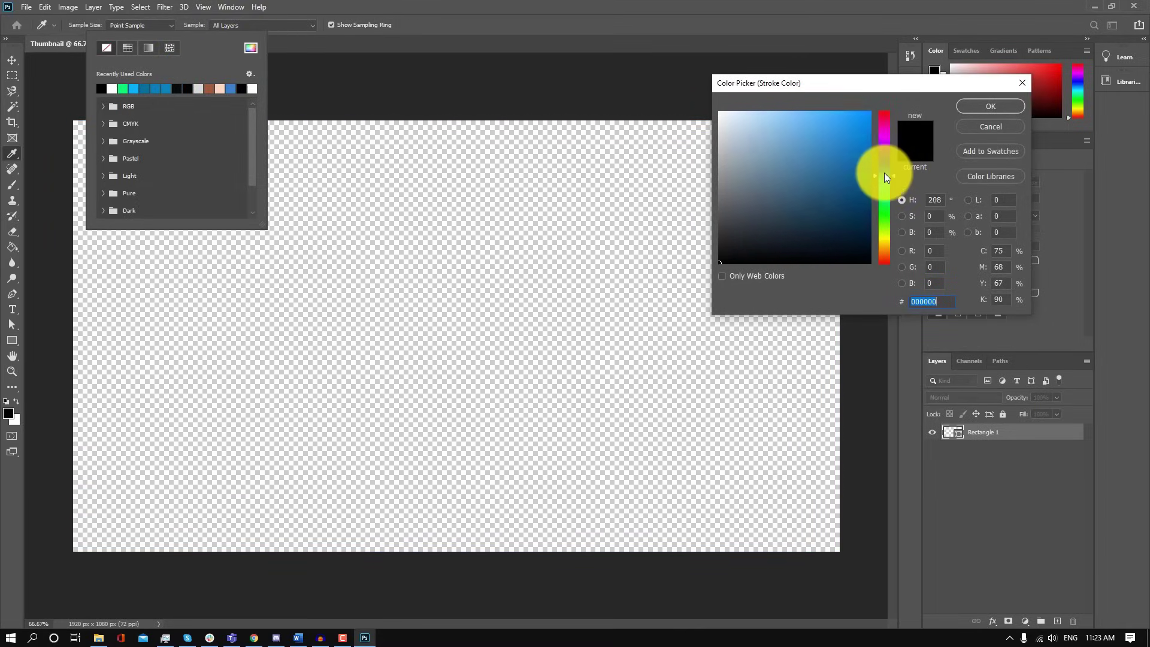
click(857, 143)
drag(857, 143, 853, 119)
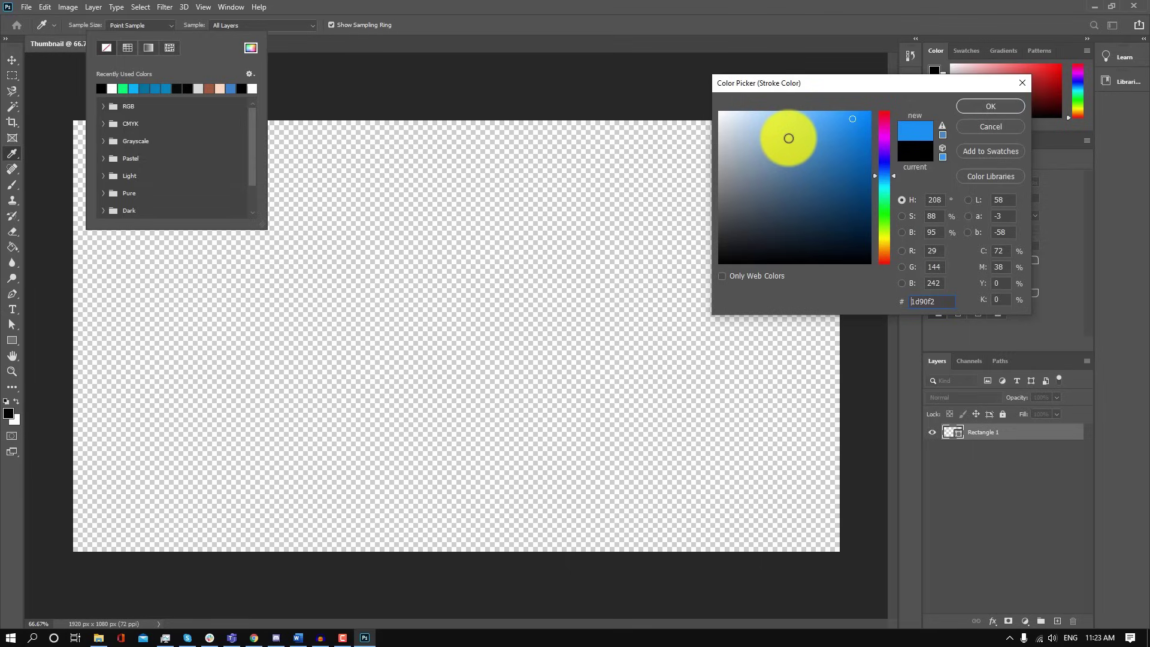
click(989, 108)
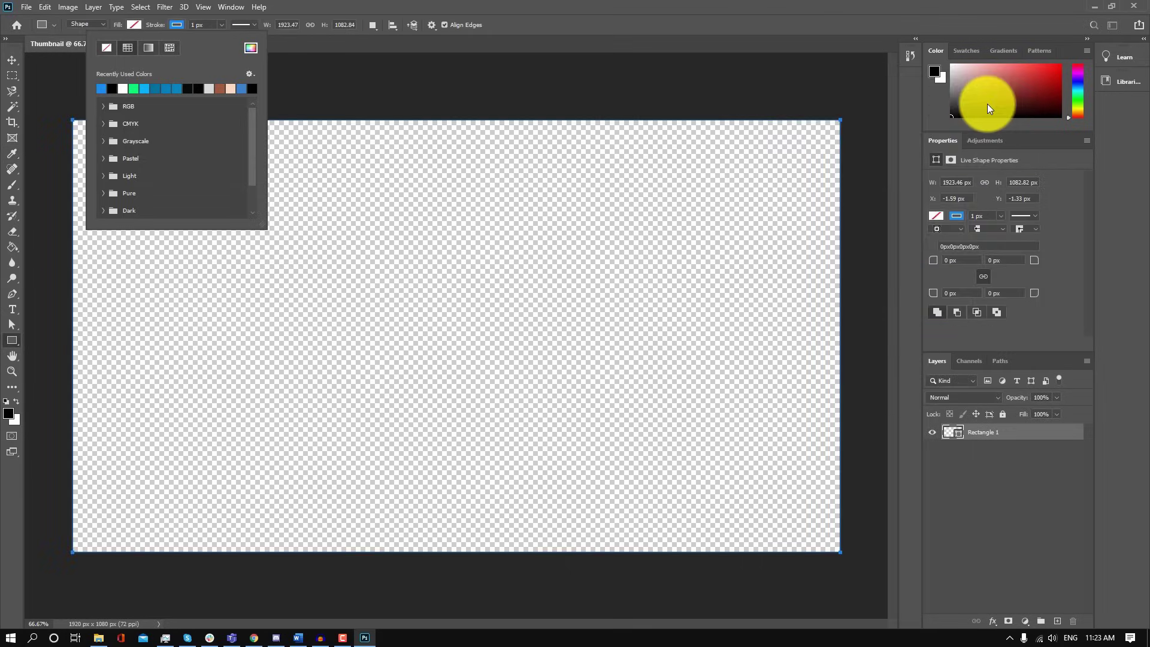
- Set the rectangle's stroke width to 12 px
click(221, 23)
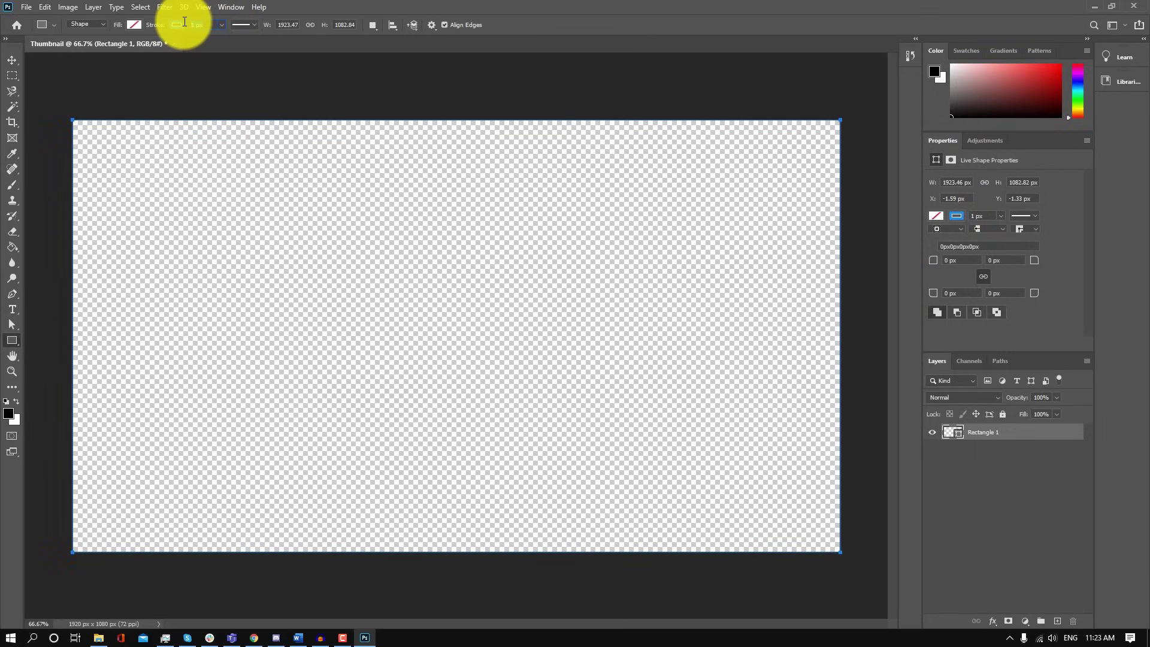
text(12)
key(Return)
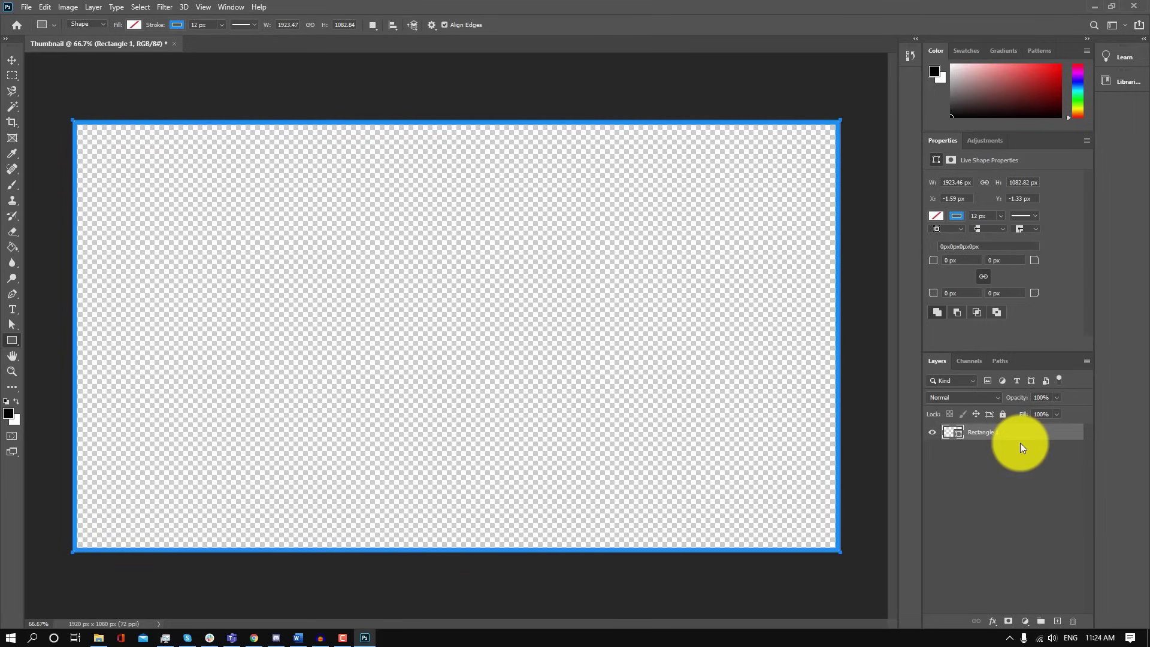
- Show the rulers and pull out a vertical guide near the canvas's horizontal center
key(ctrl+r)
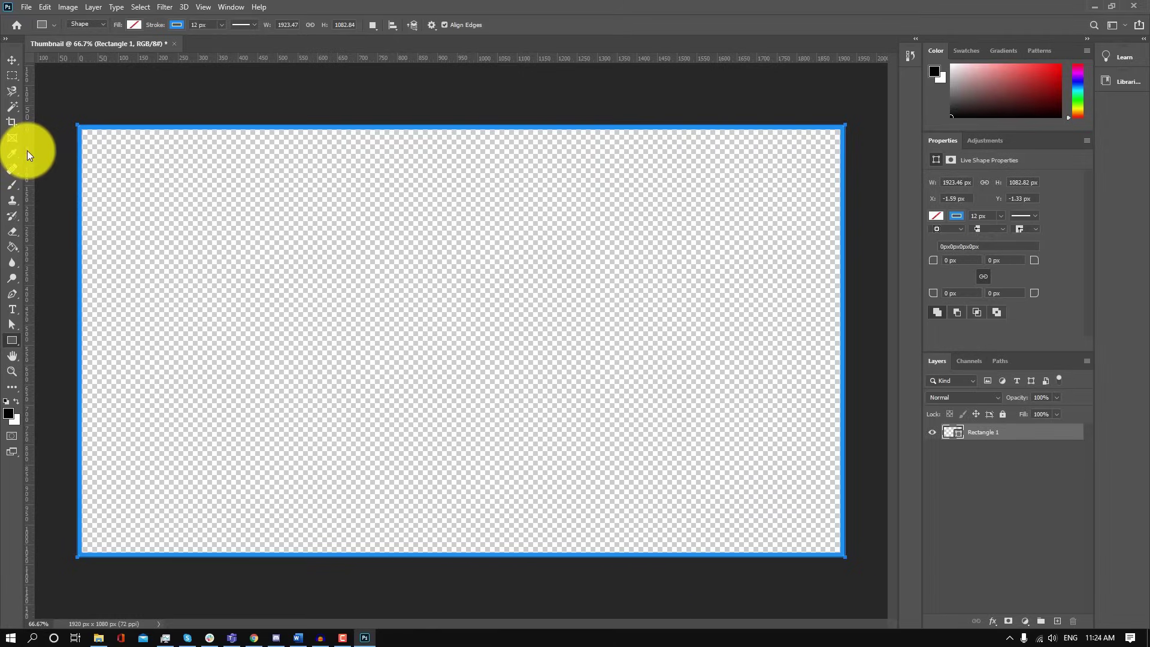
drag(27, 152, 450, 255)
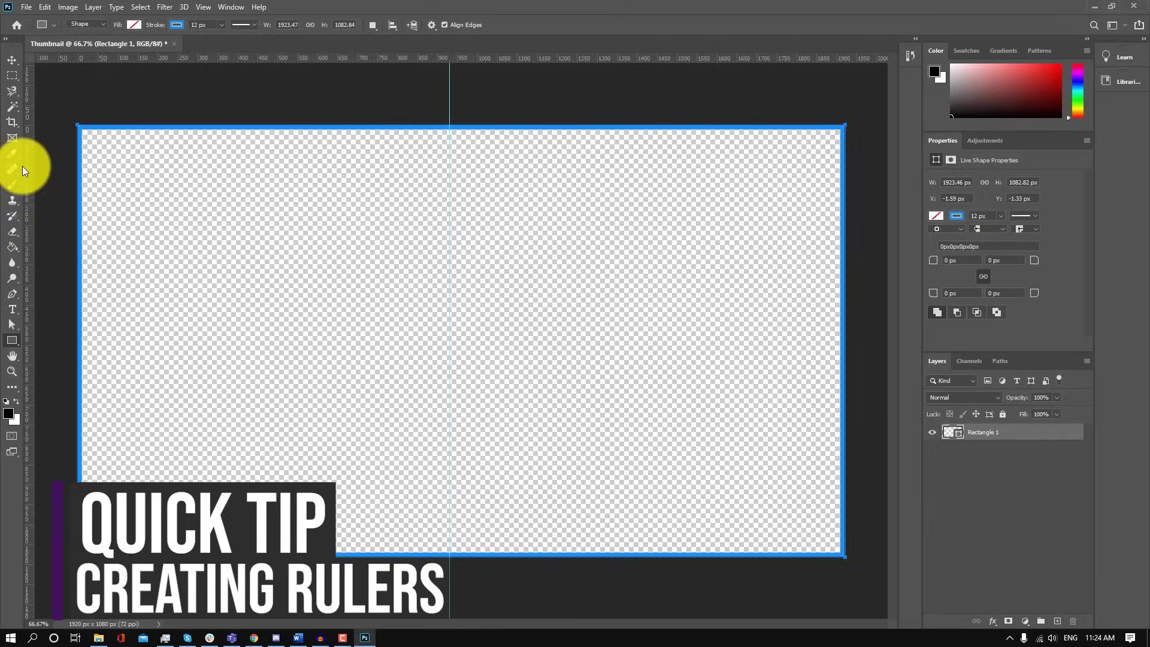
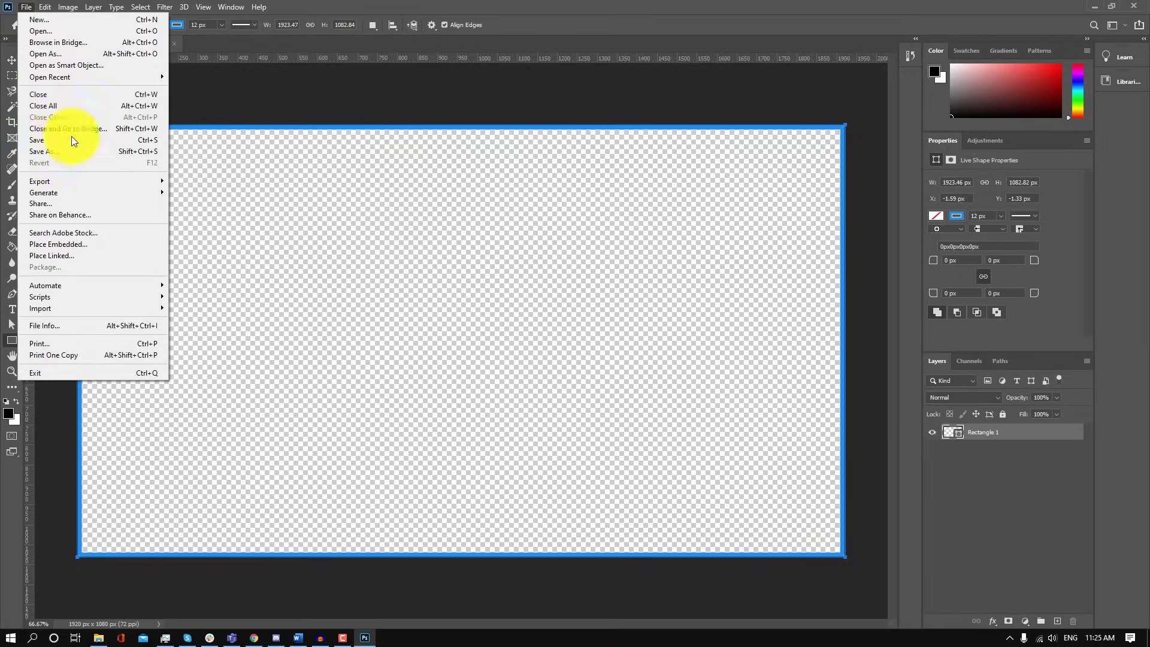
- Place the Unsplash arcade JPG from the Downloads folder as an embedded image
click(97, 243)
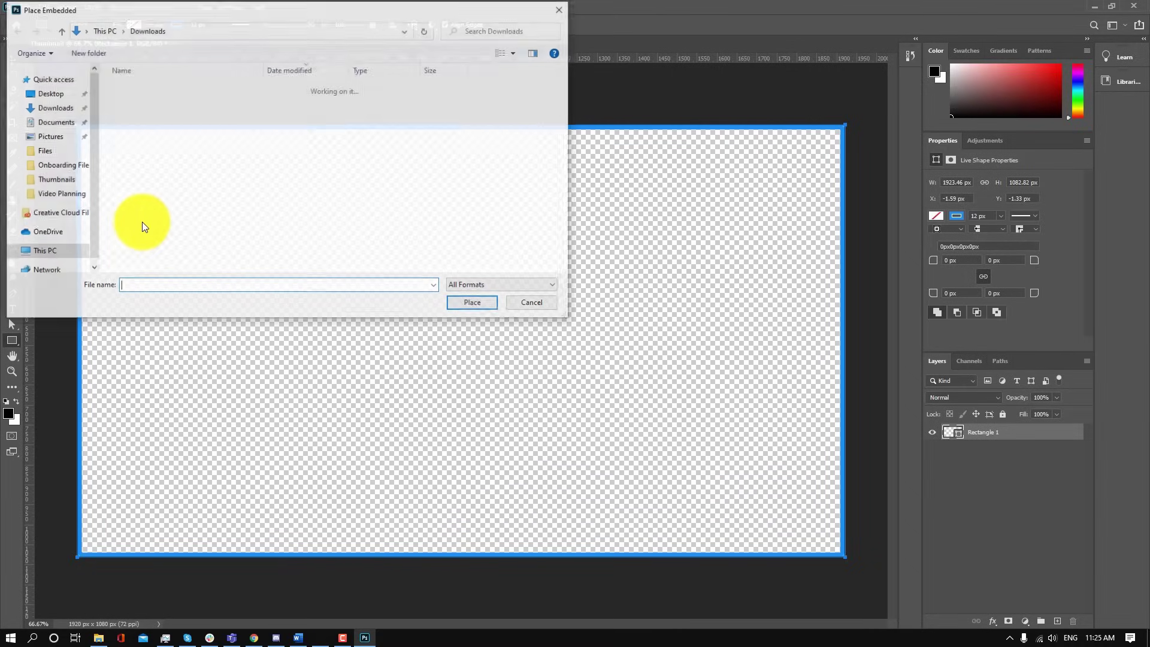
click(54, 109)
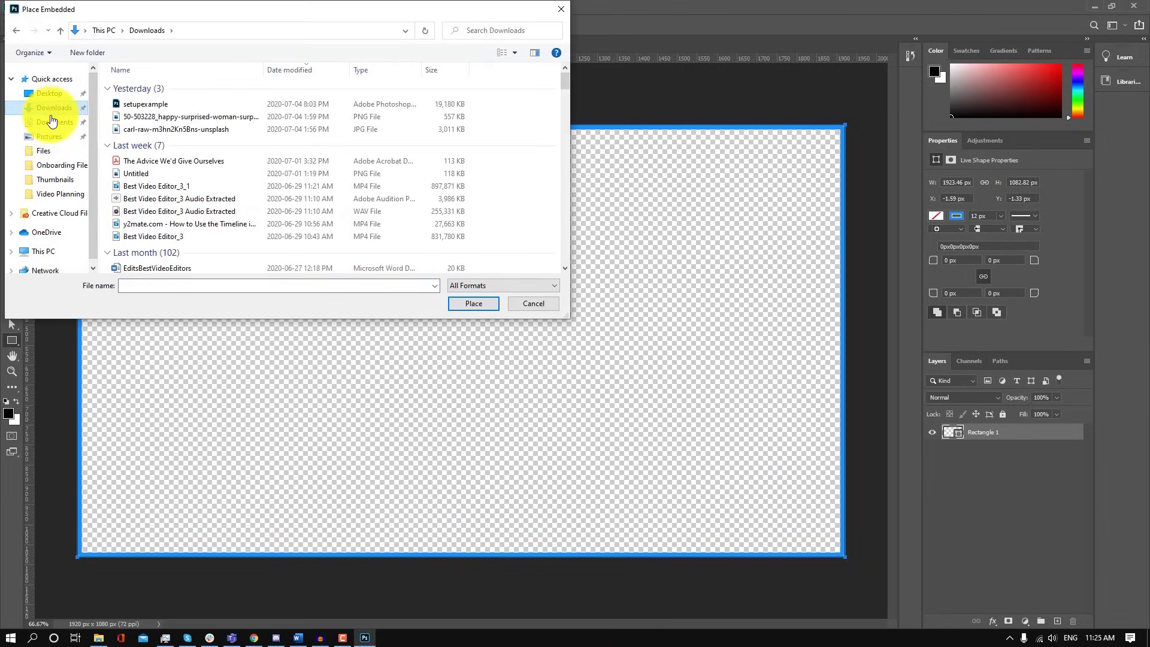
double_click(149, 131)
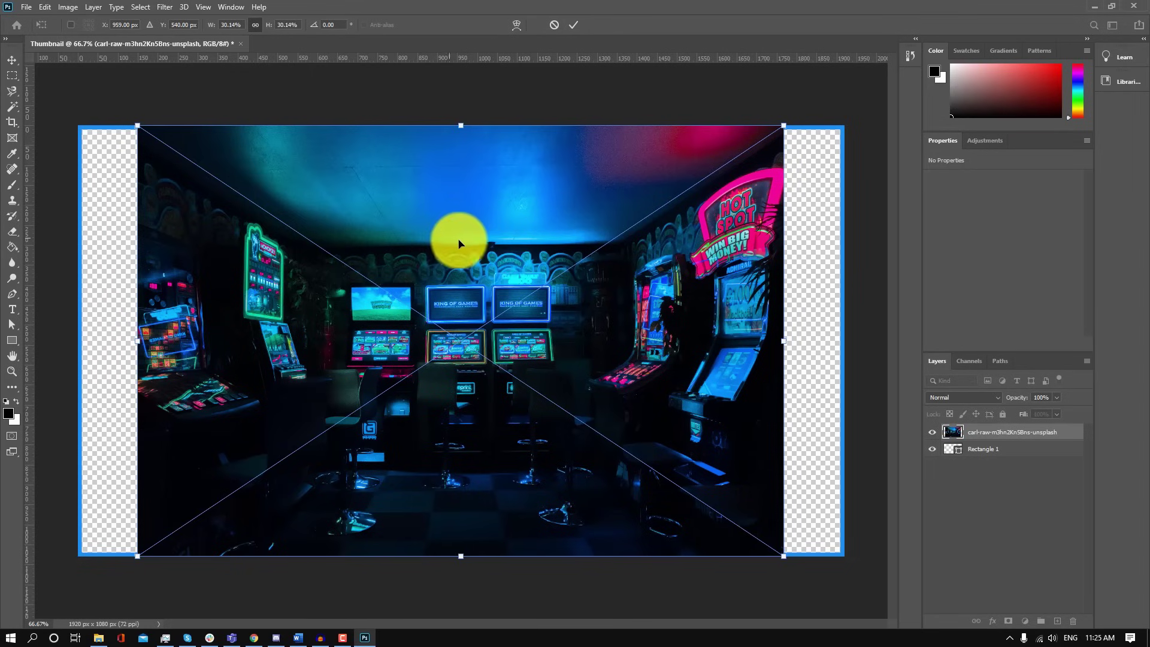
- Scale the placed arcade photo to about 1929 × 1287 px so that it covers the whole canvas
drag(137, 122, 74, 84)
drag(785, 558, 840, 609)
click(577, 27)
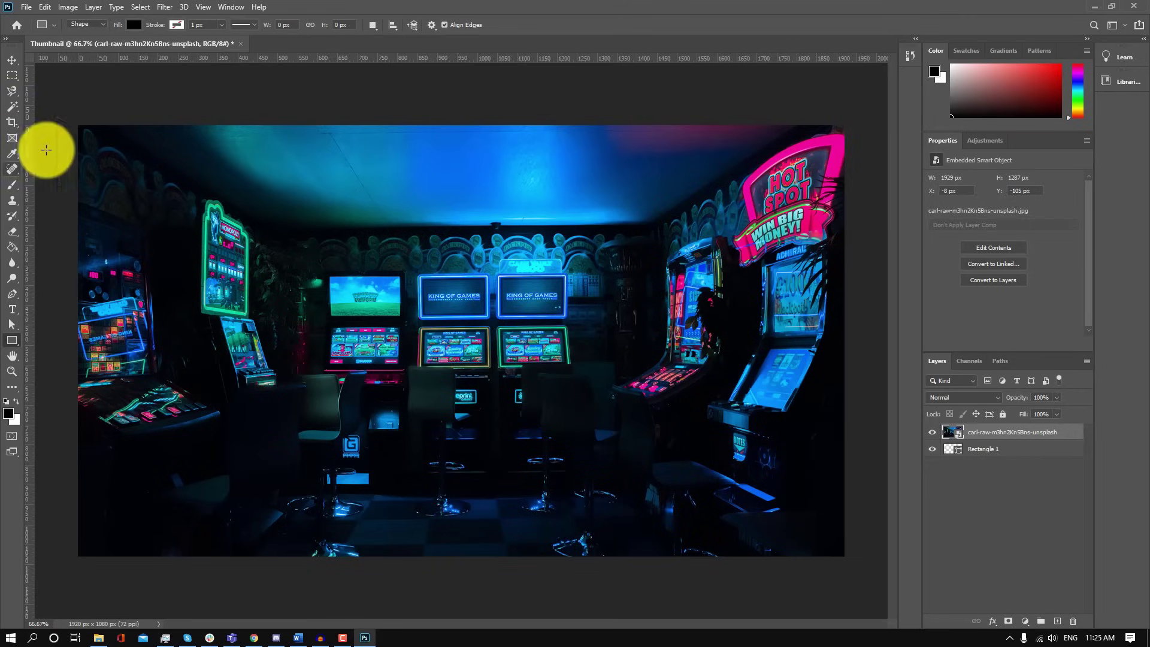
- Move the arcade photo layer beneath the rectangle layer and rename the rectangle layer as Border
drag(1053, 434, 1036, 465)
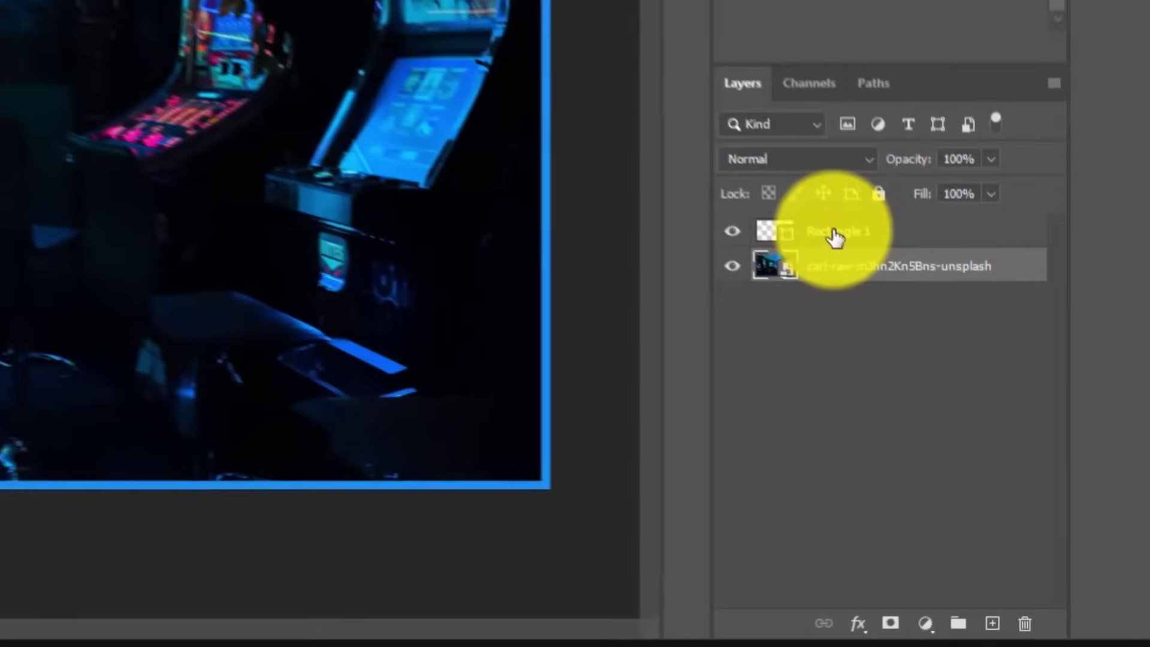
click(984, 434)
double_click(818, 206)
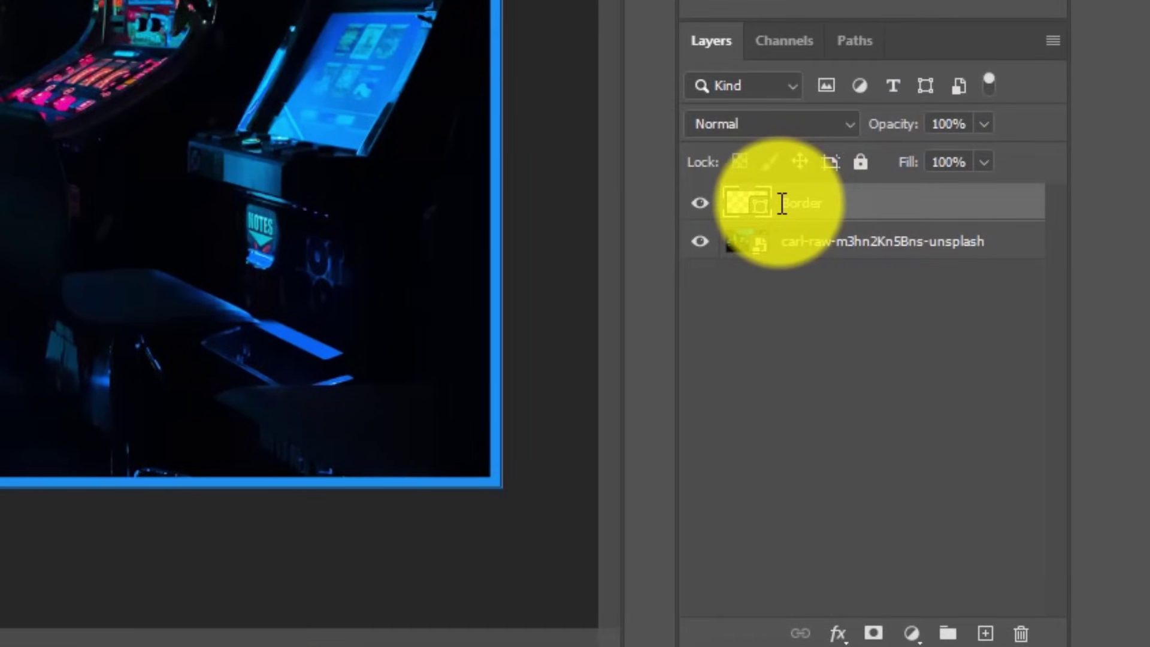
key(Return)
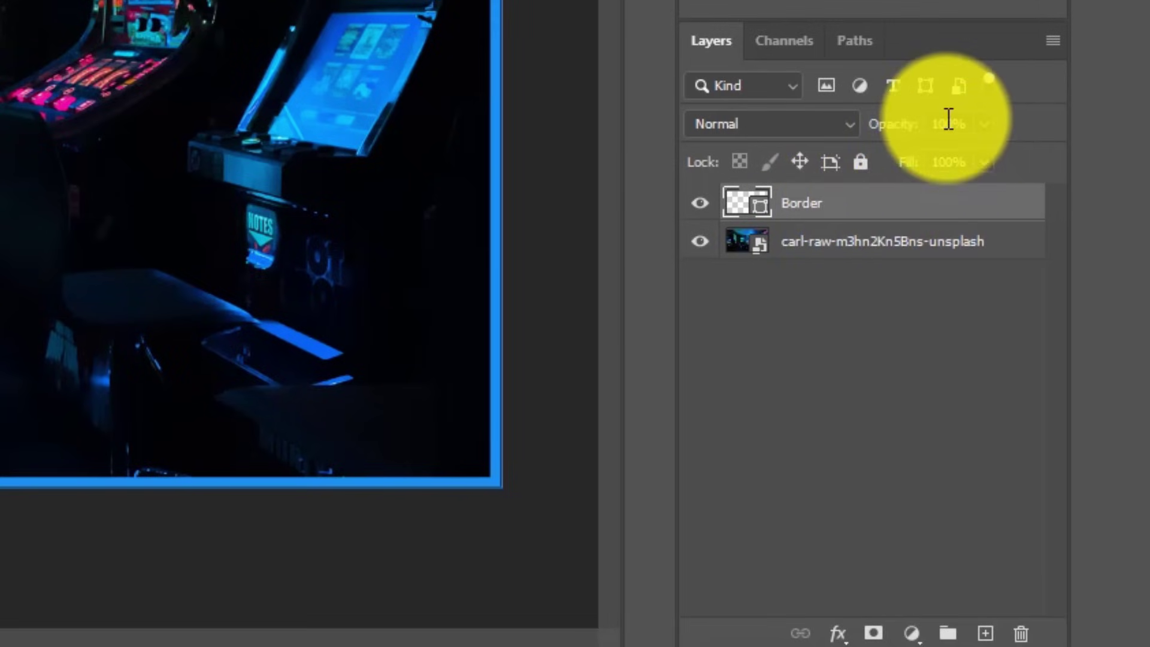
- Lock the Border layer completely
click(837, 635)
click(842, 305)
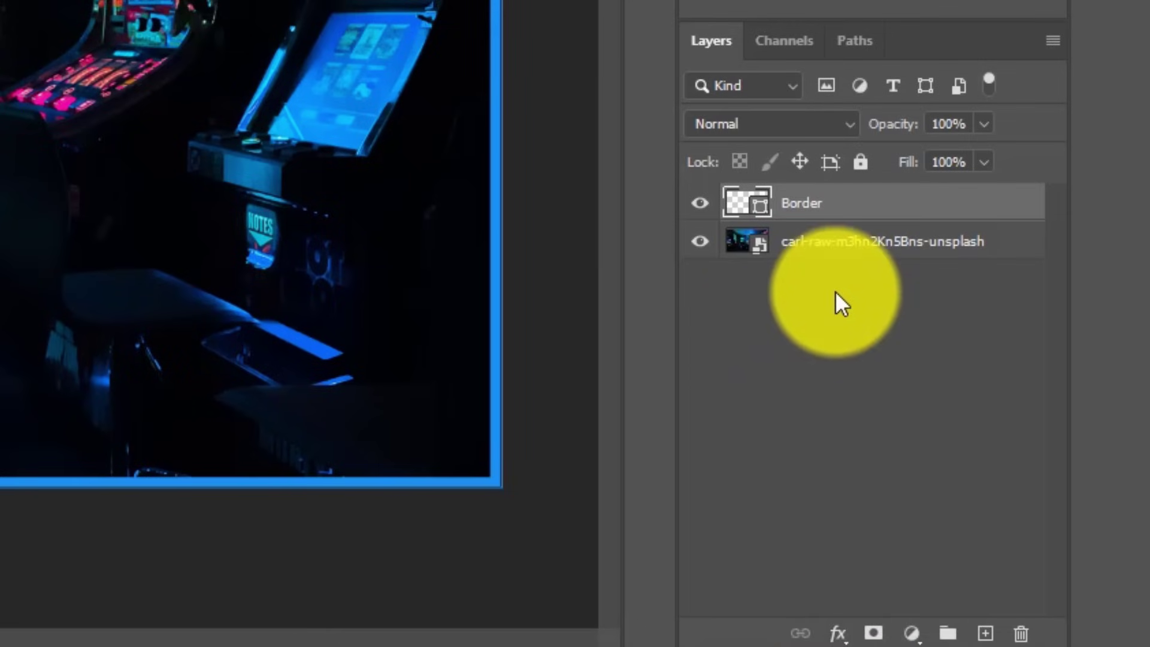
click(859, 164)
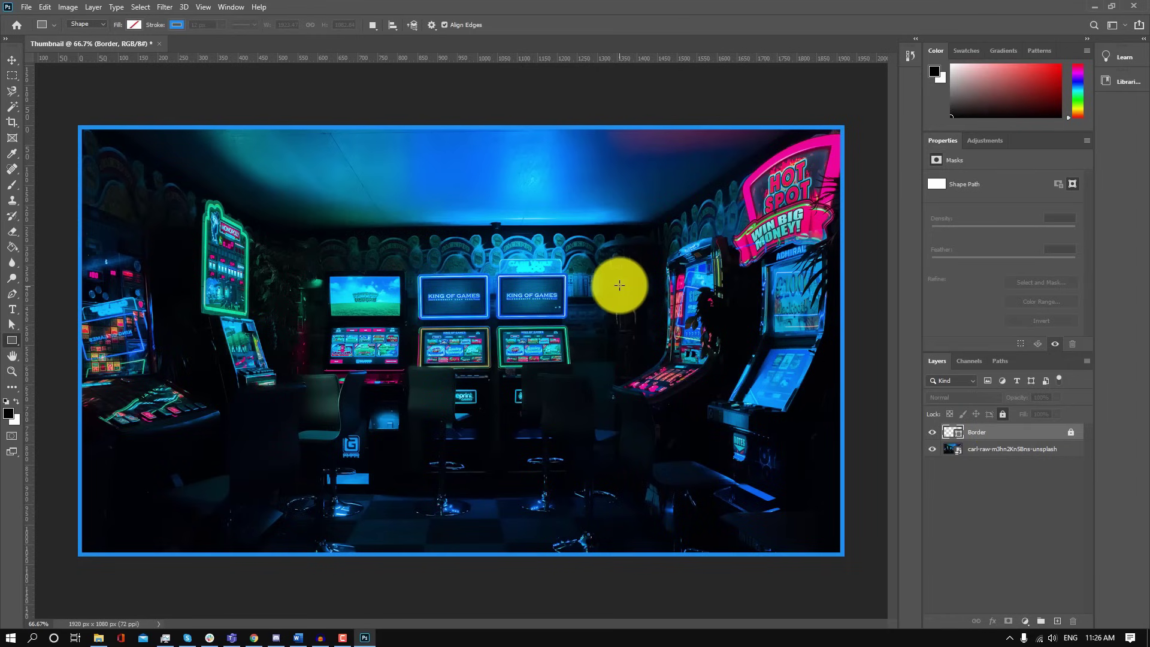
- Try moving the artwork horizontally beneath the locked border with the Move tool, restore its position, and clear the layer selection
click(12, 59)
drag(372, 234, 560, 229)
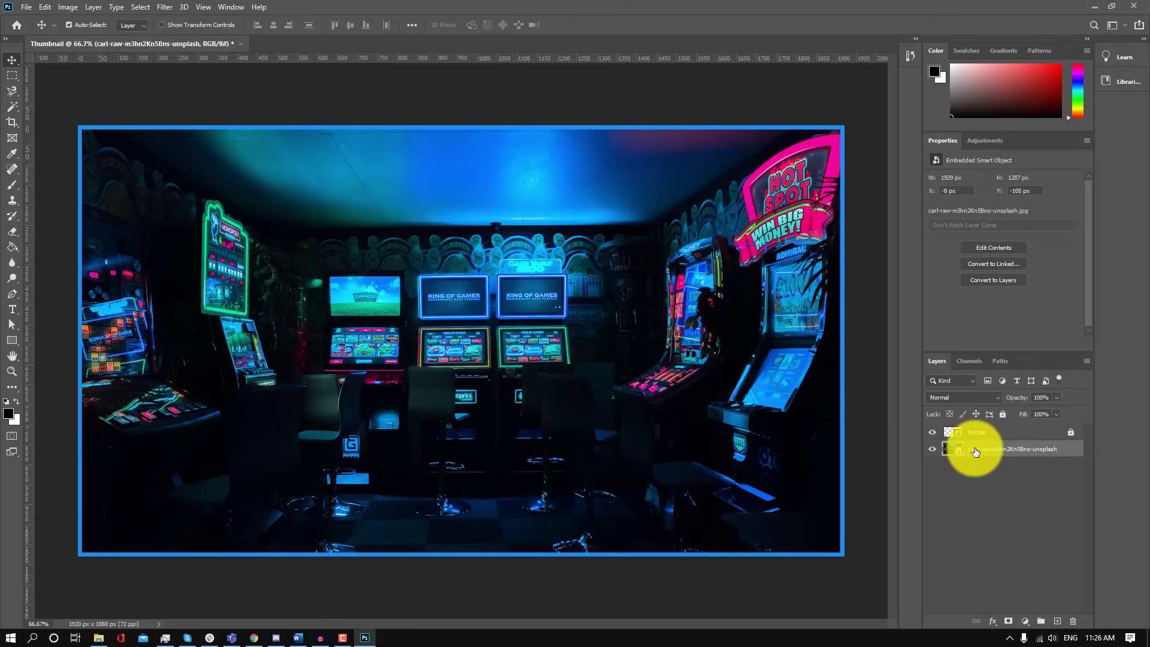
click(1066, 532)
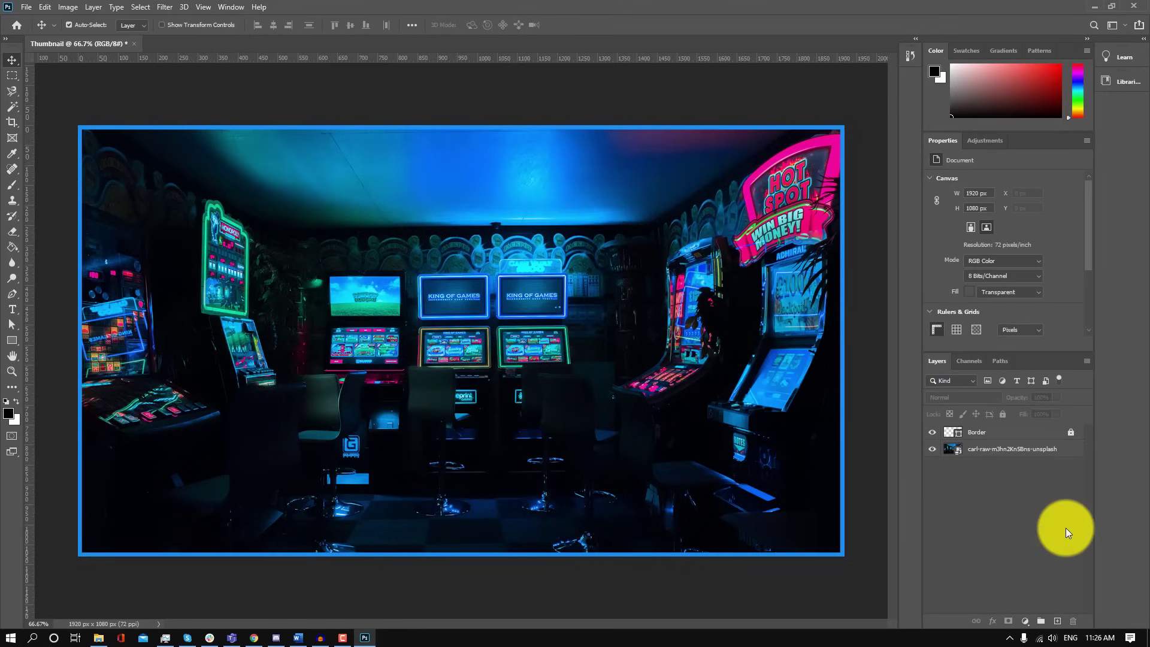
- Apply a Gaussian Blur with a 6-pixel radius to the arcade photo layer
click(1004, 451)
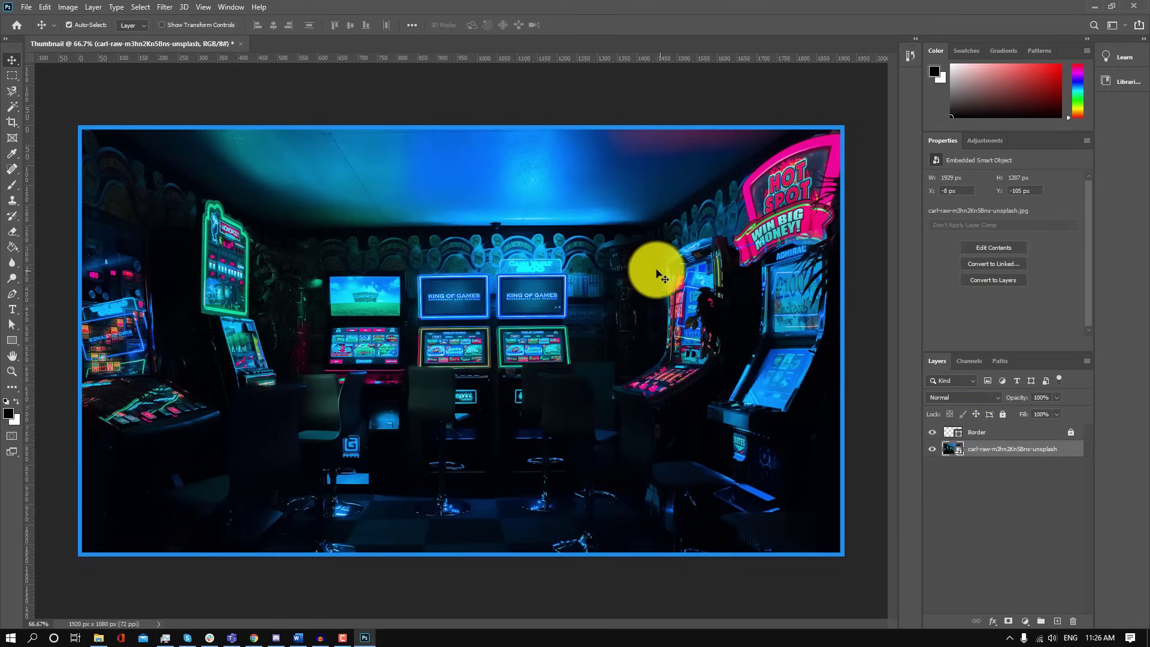
click(165, 6)
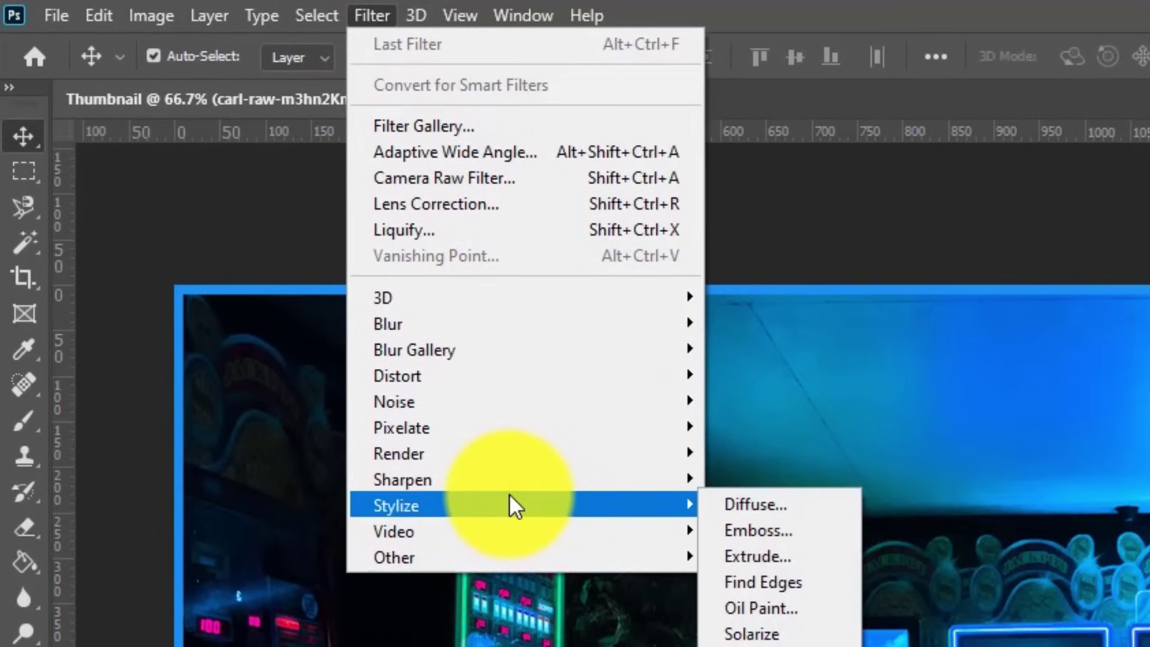
mouse_move(555, 323)
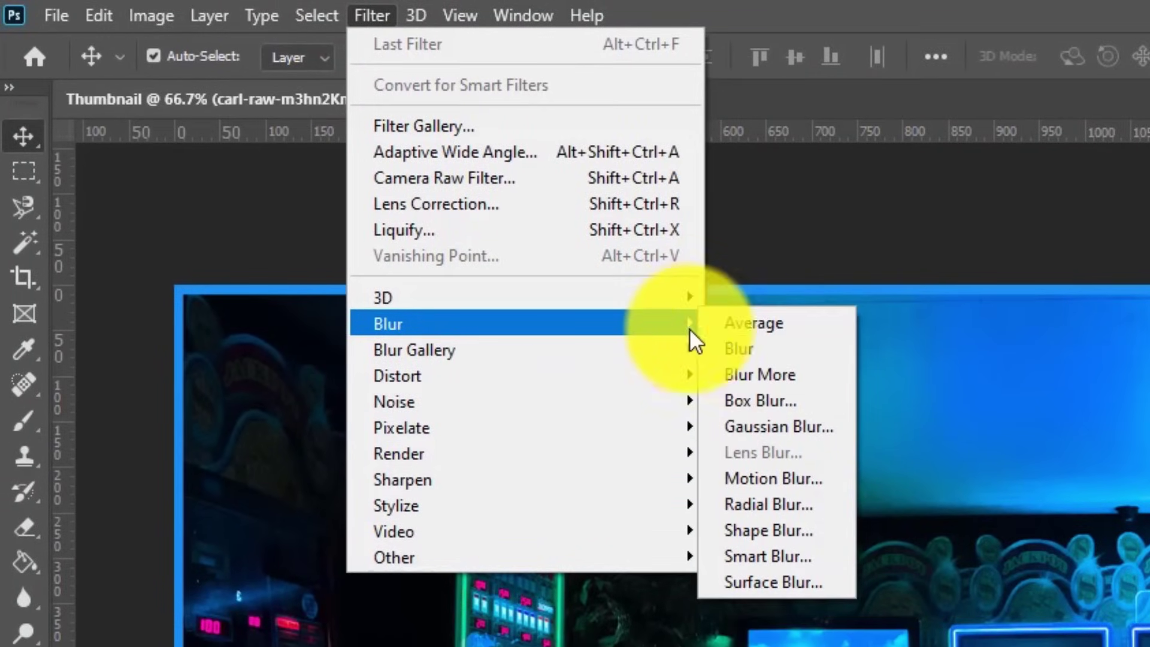
click(782, 420)
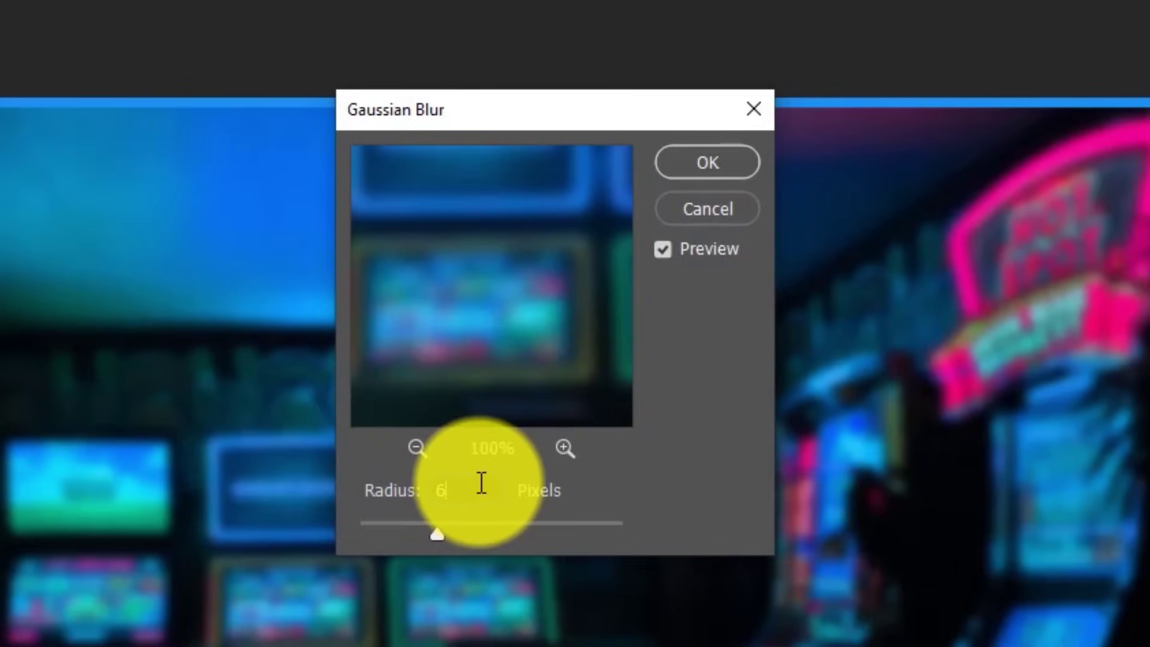
click(710, 171)
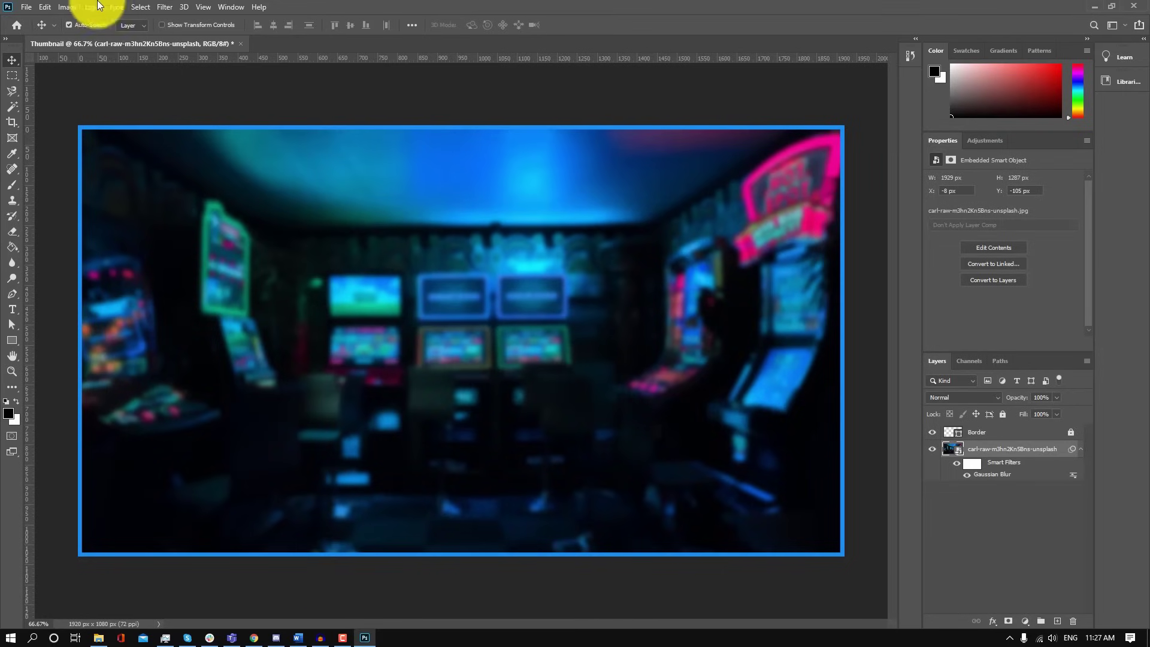
click(163, 7)
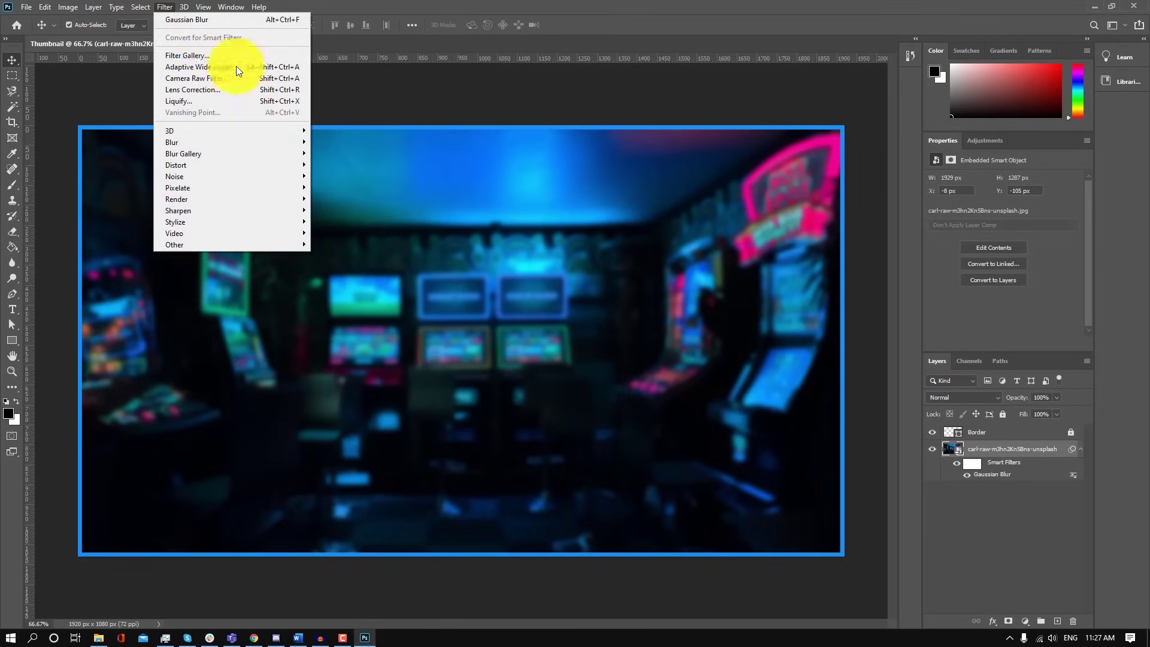
mouse_move(289, 211)
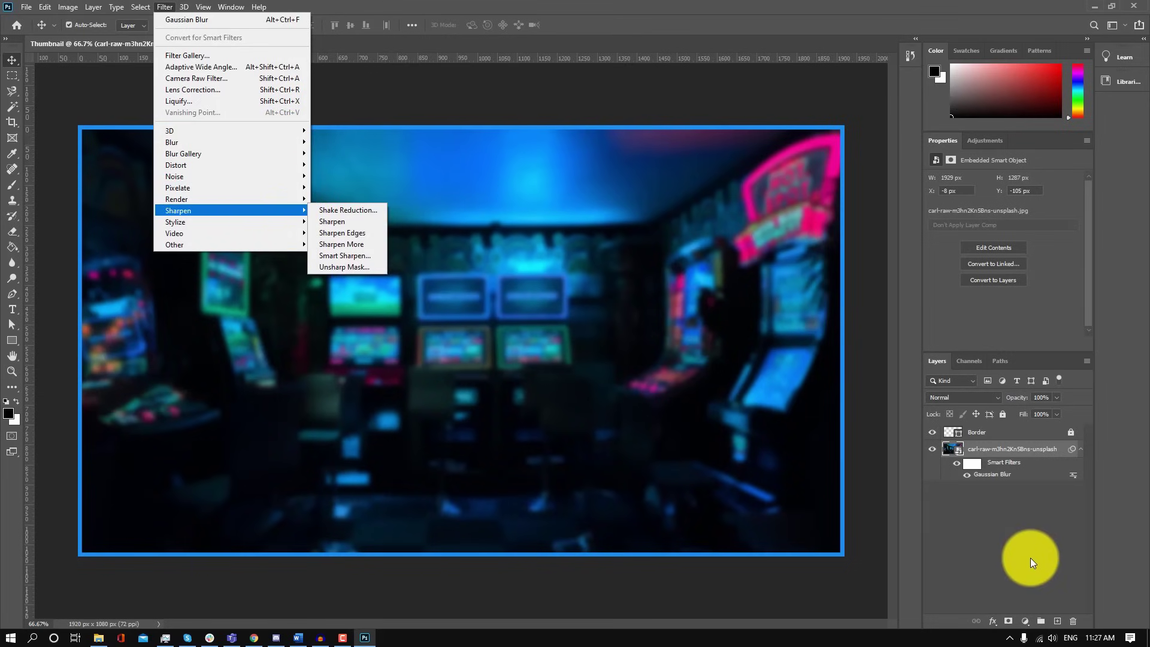
click(1016, 556)
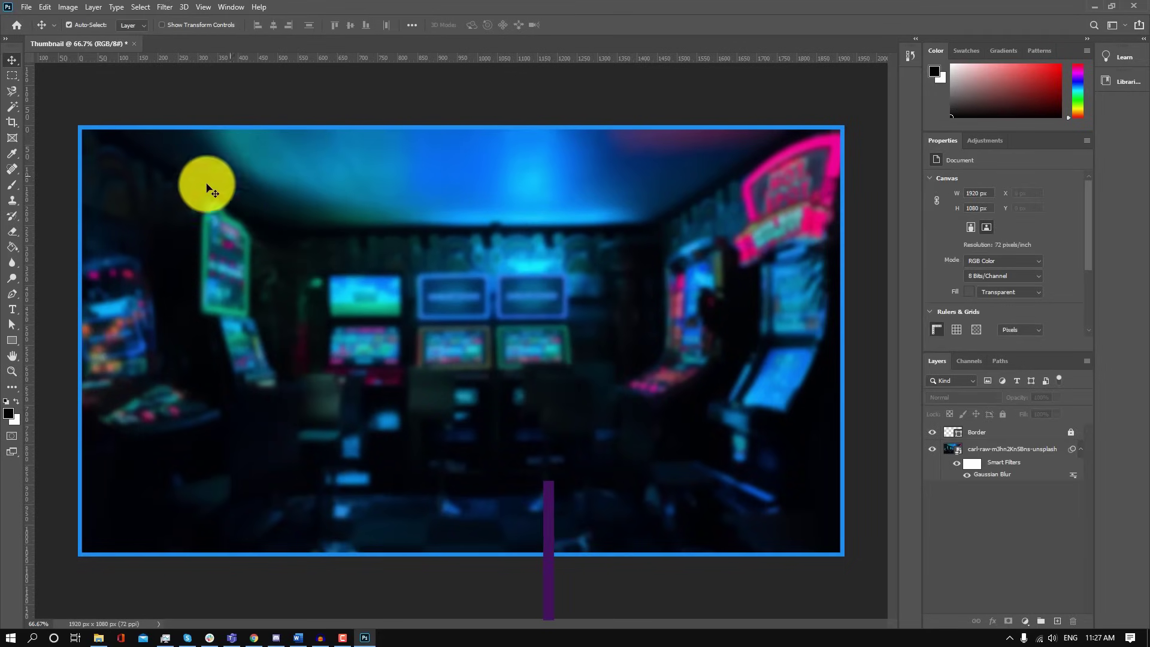
- Place the happy-surprised-woman PNG from the Downloads folder as an embedded image
click(27, 7)
click(90, 245)
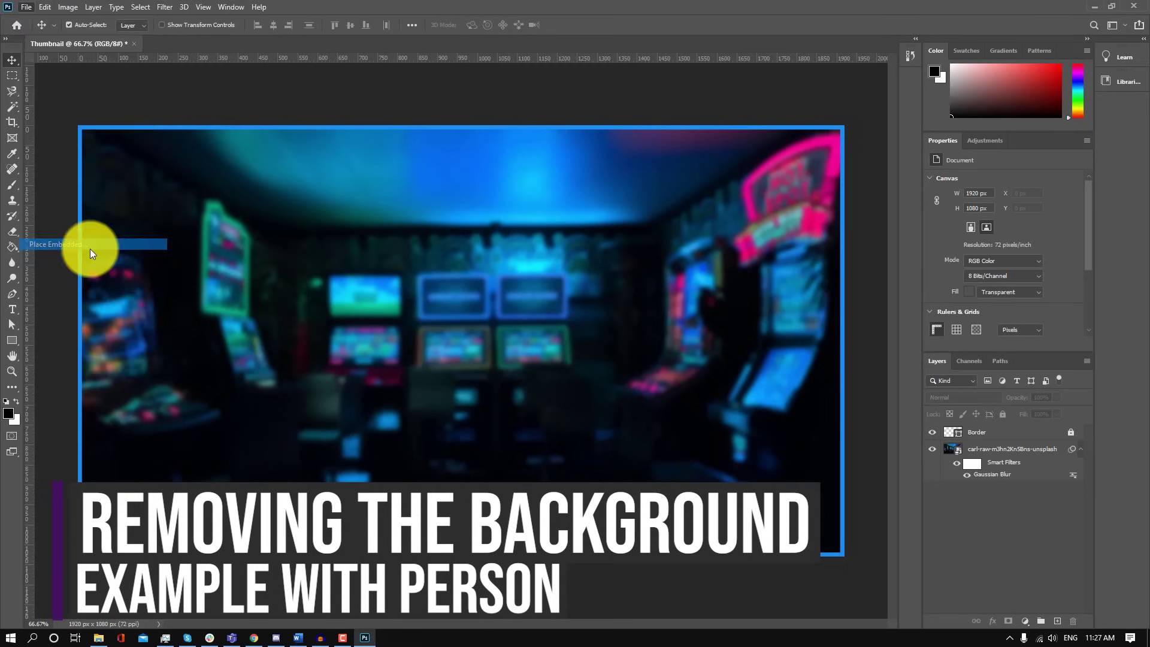
double_click(189, 118)
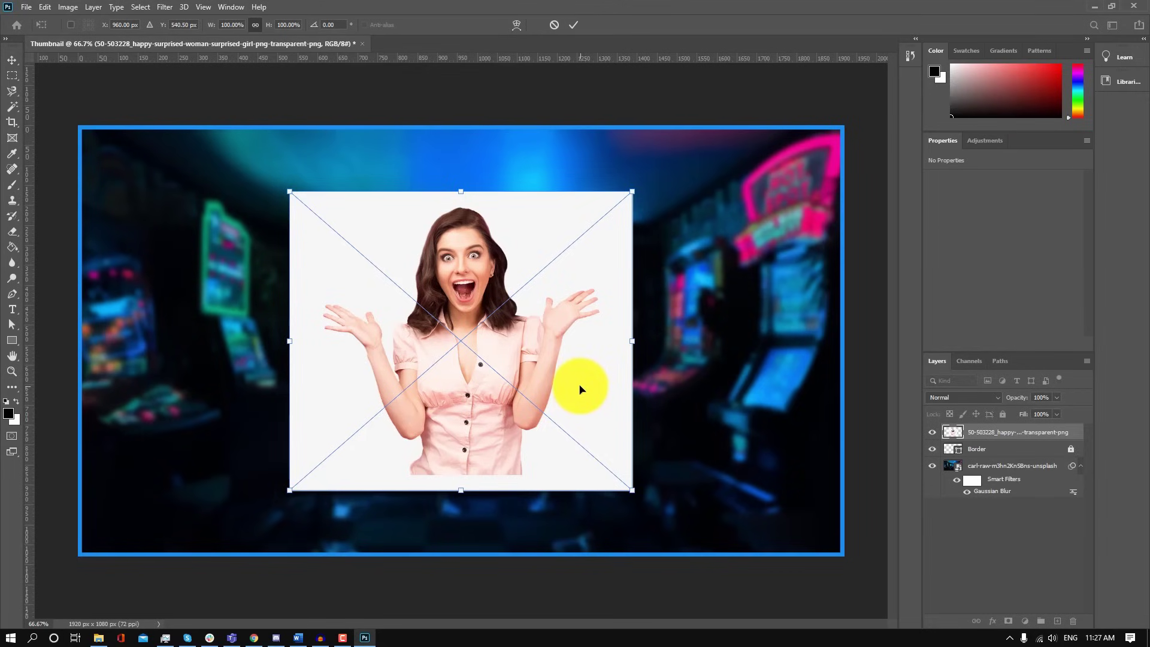
- Enlarge the woman's image to about 1205 × 1052 px and position it over the canvas's left half, reaching past the lower edge
drag(580, 390, 375, 356)
drag(438, 468, 570, 608)
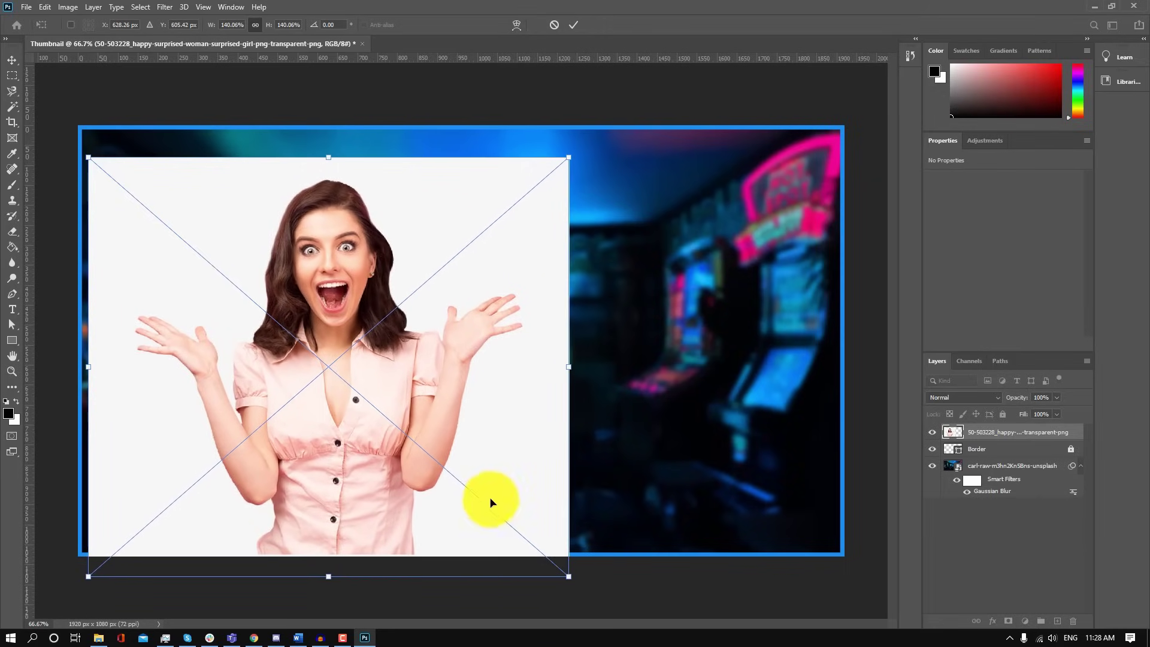
drag(532, 455, 429, 453)
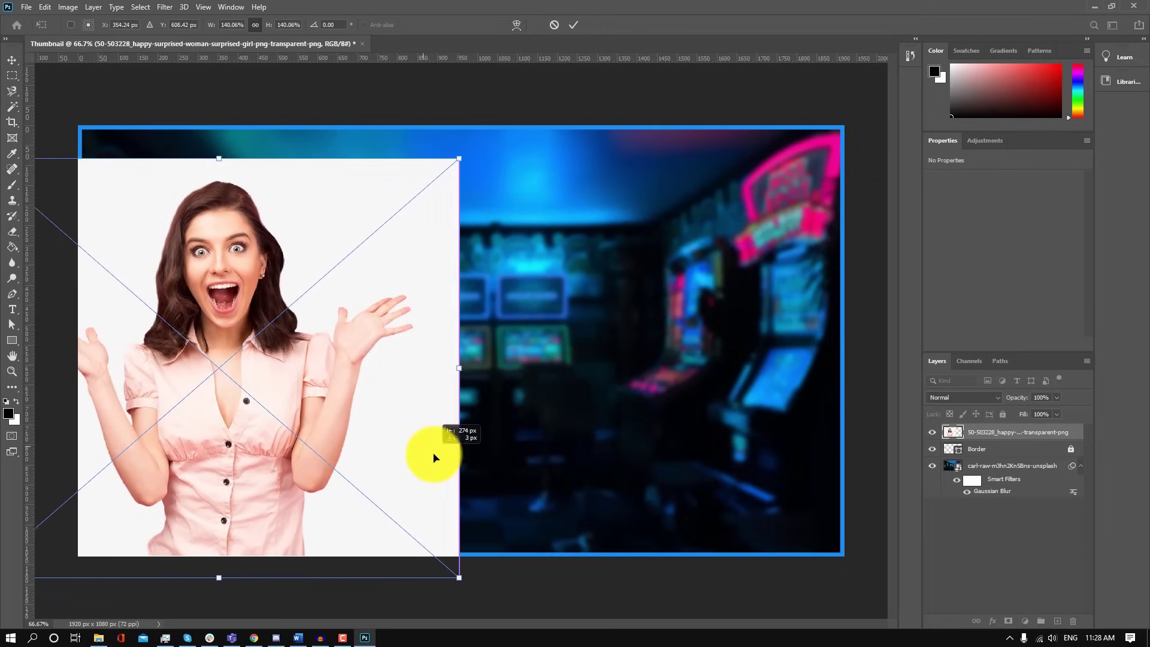
click(573, 26)
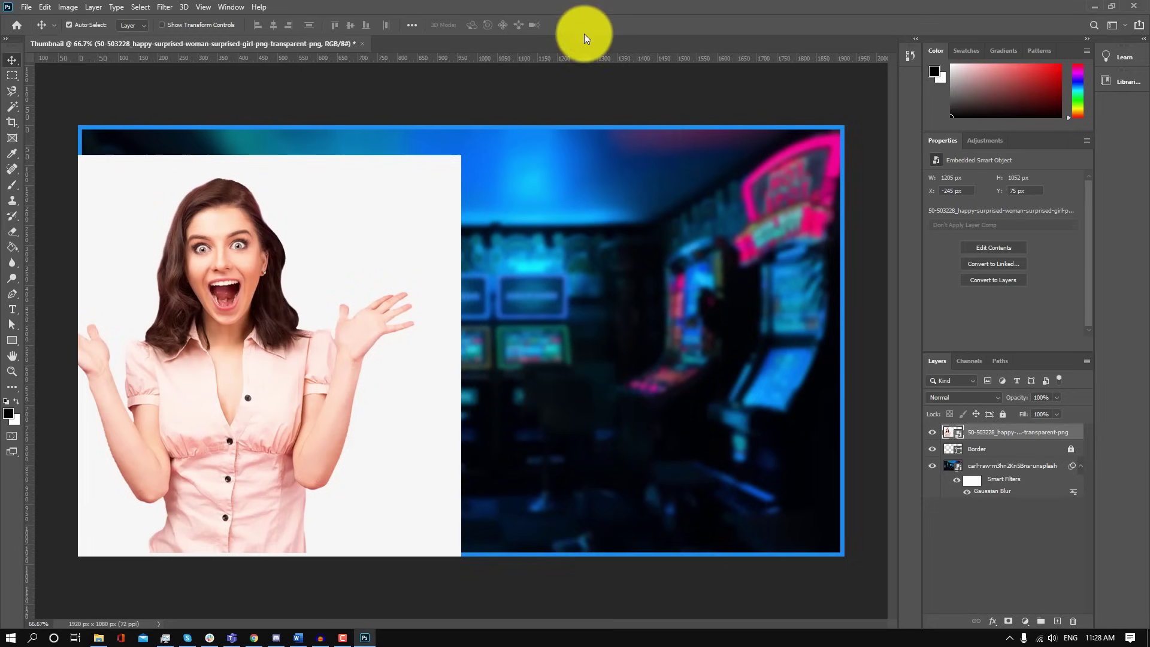
- Move the woman's layer beneath the Border layer and rasterize it
drag(1046, 432, 1046, 457)
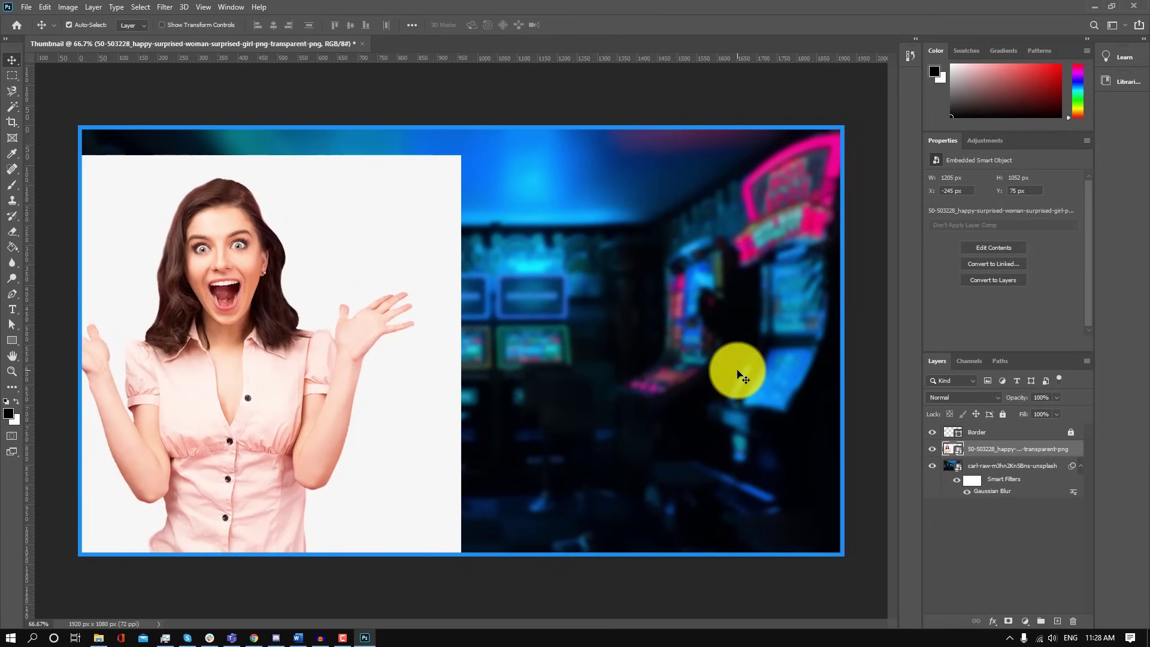
right_click(1062, 450)
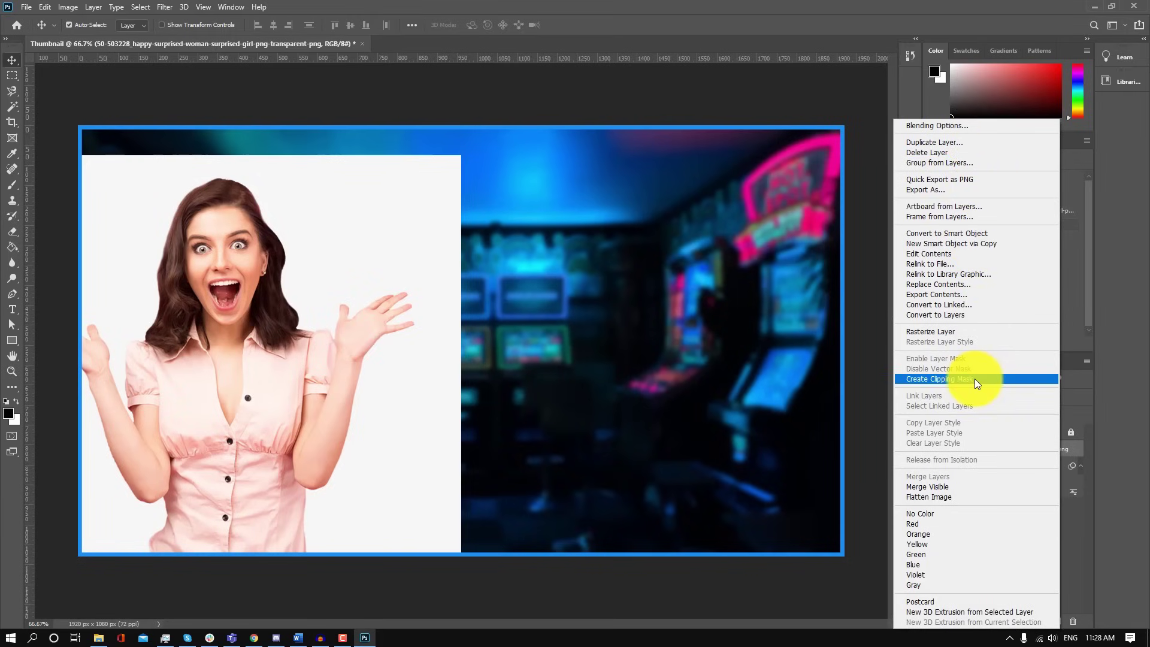
click(970, 332)
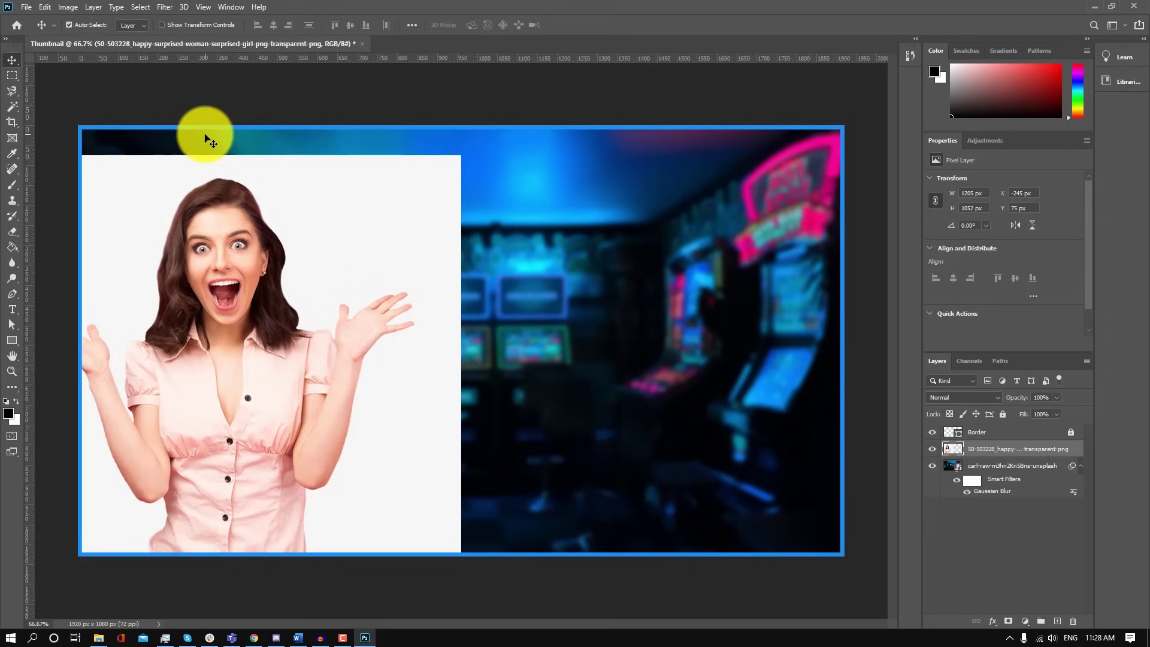
- Try selecting and deleting the white background around the woman with the Magic Wand tool, and undo the deletion
click(13, 105)
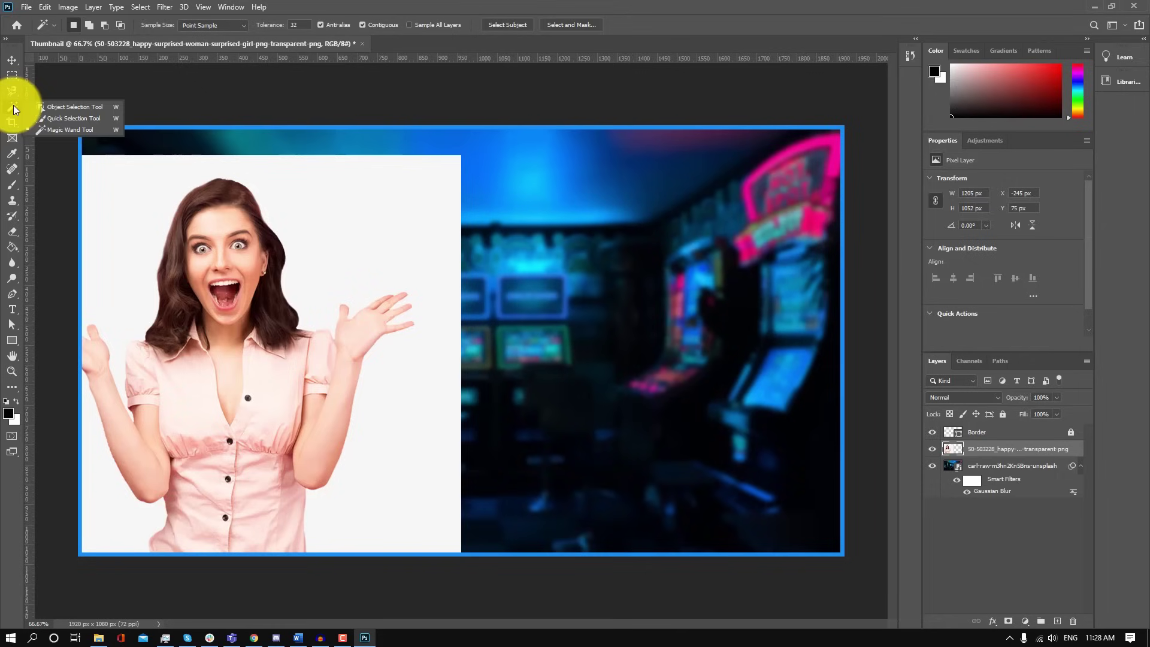
click(63, 129)
click(379, 211)
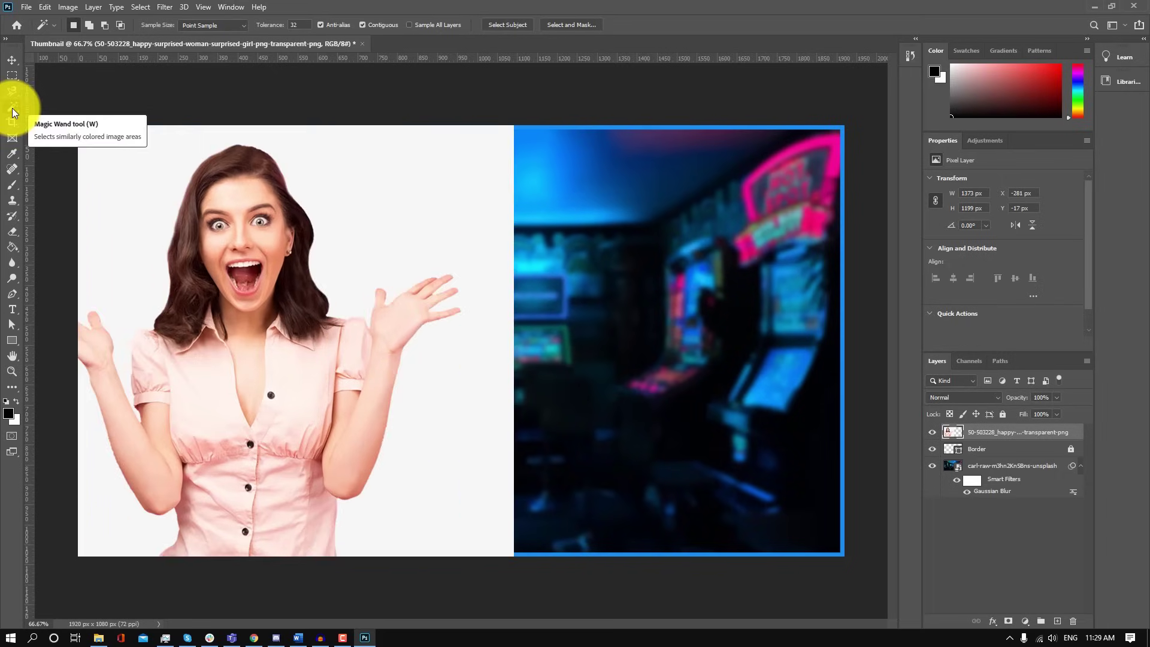
right_click(12, 112)
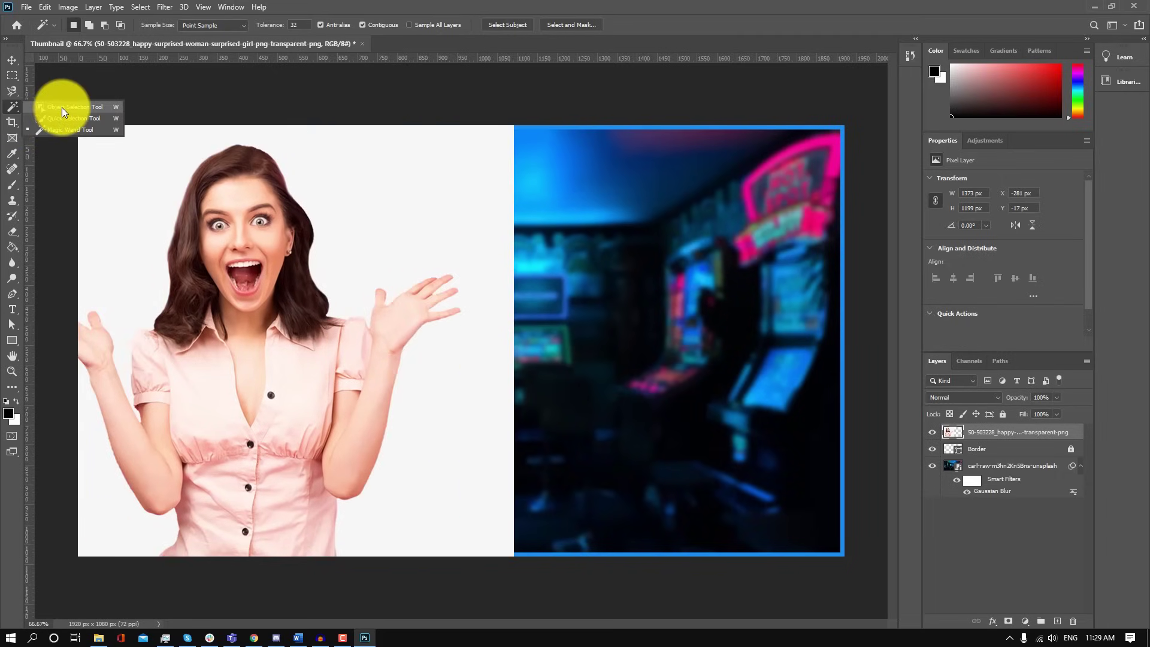
click(70, 130)
click(174, 185)
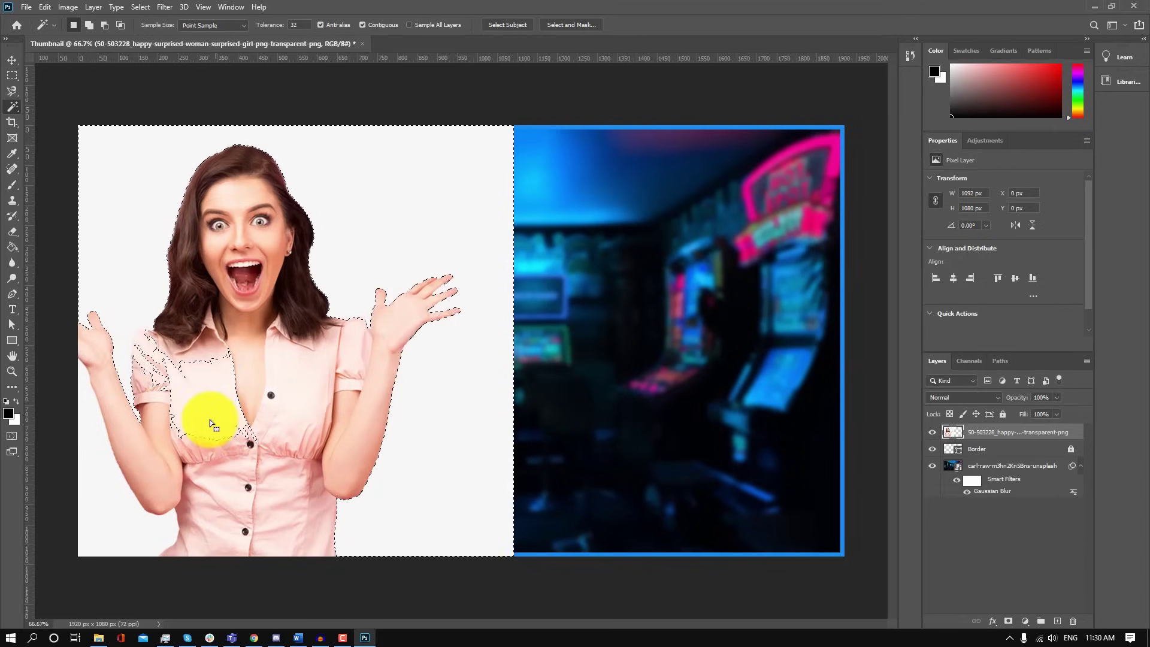
key(Delete)
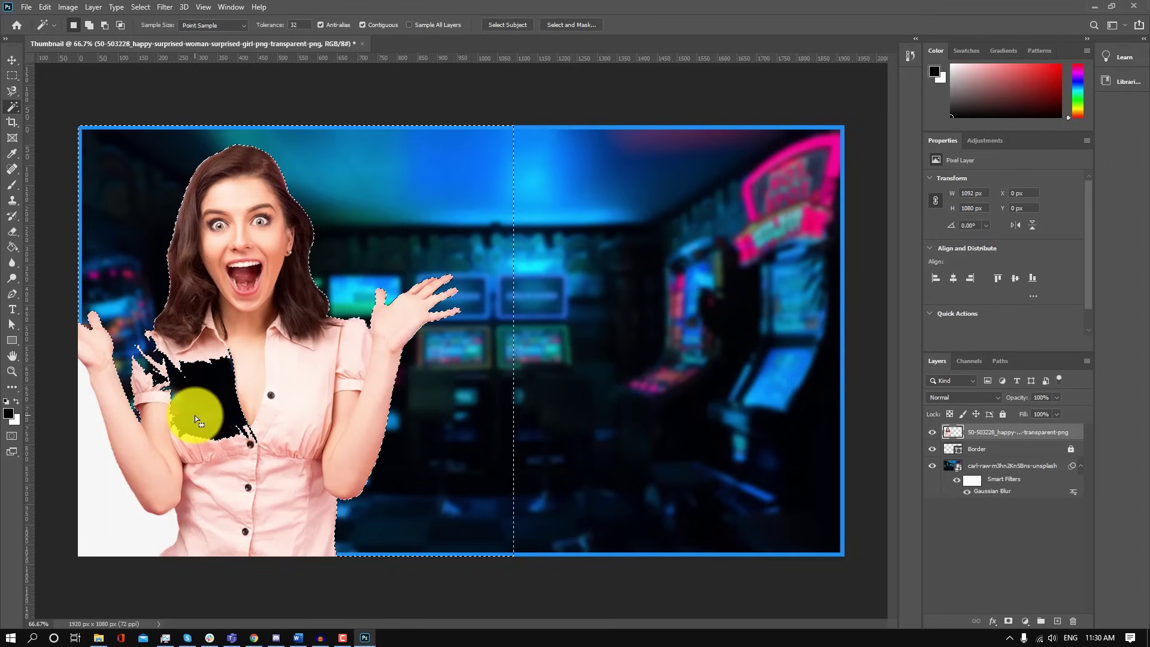
key(ctrl+z)
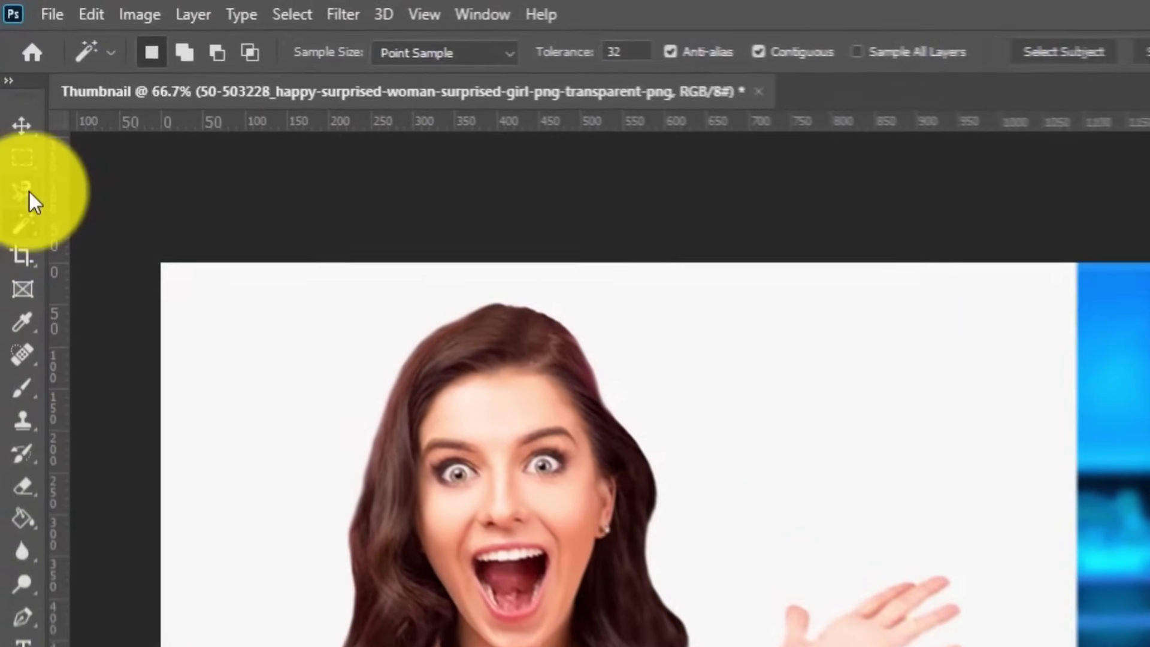
- Trace the white area between the woman's raised left-side hand, sleeve and hair with the Magnetic Lasso, delete it and deselect
click(13, 91)
click(139, 261)
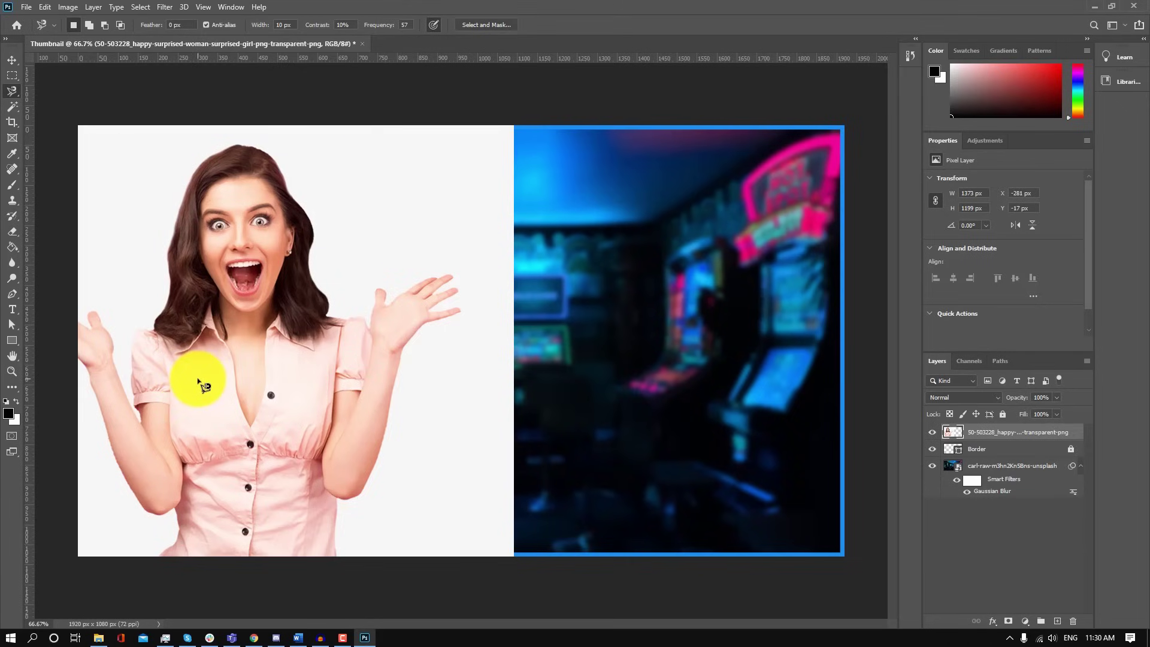
right_click(12, 91)
click(65, 114)
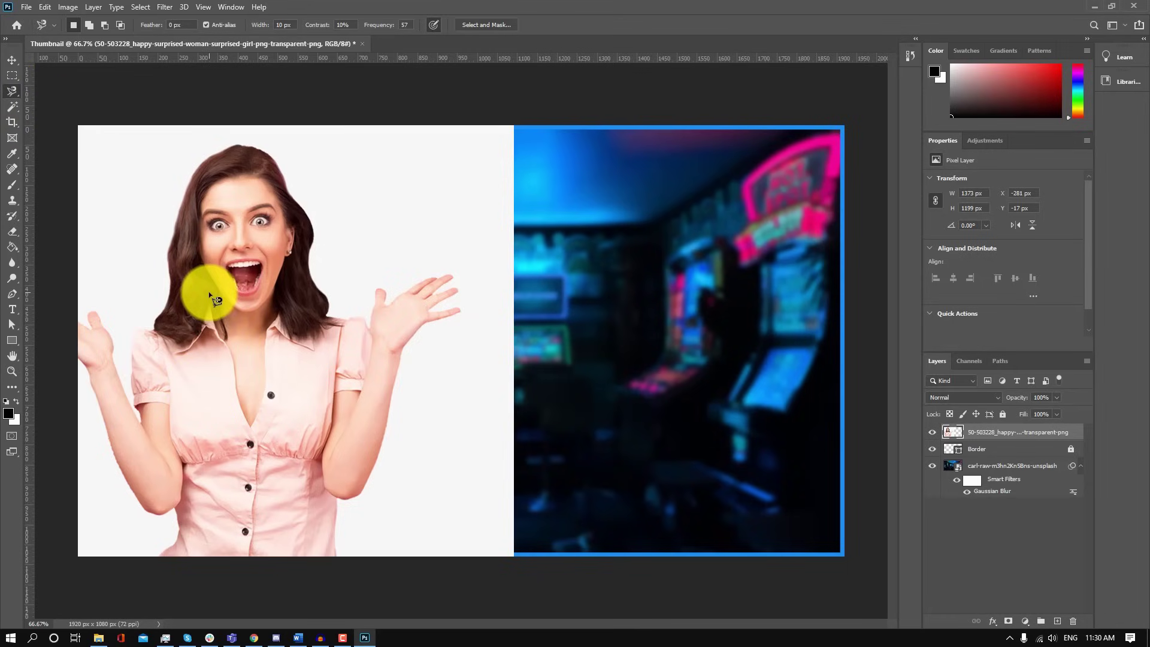
key(ctrl+plus)
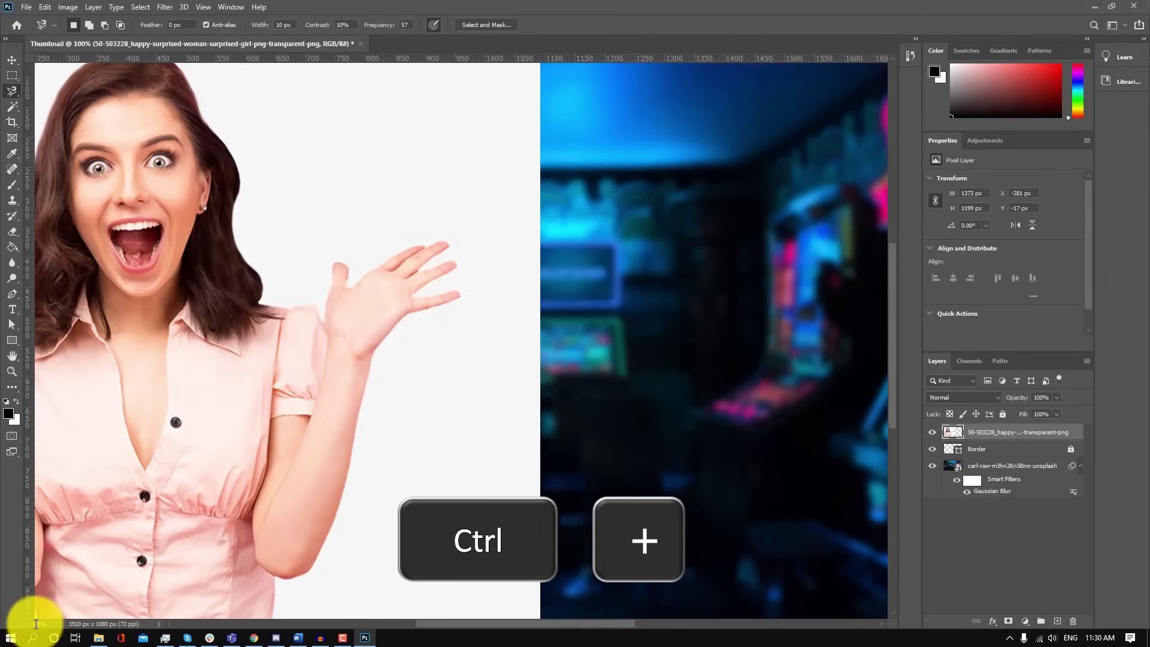
drag(565, 624, 473, 626)
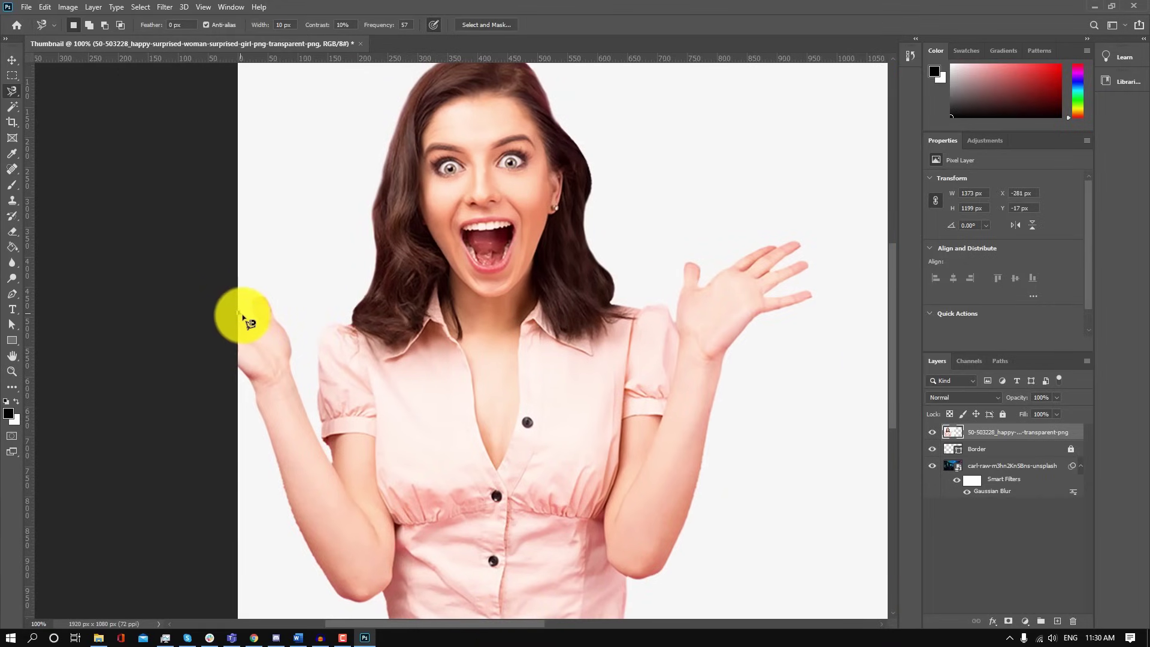
click(239, 312)
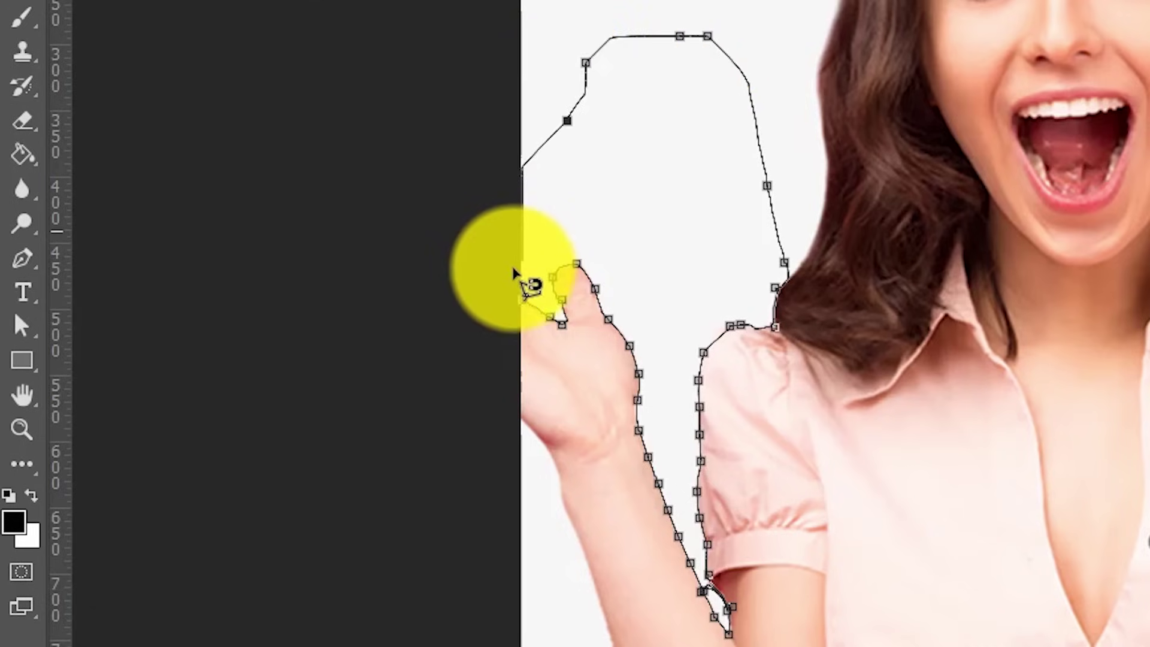
click(520, 304)
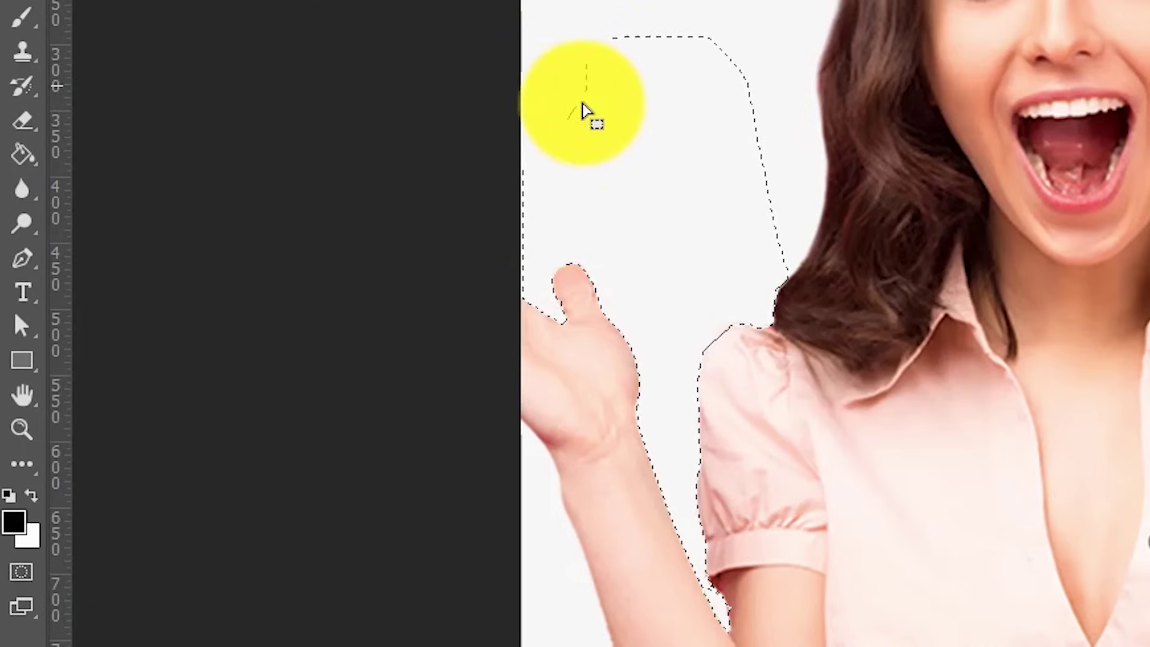
key(Delete)
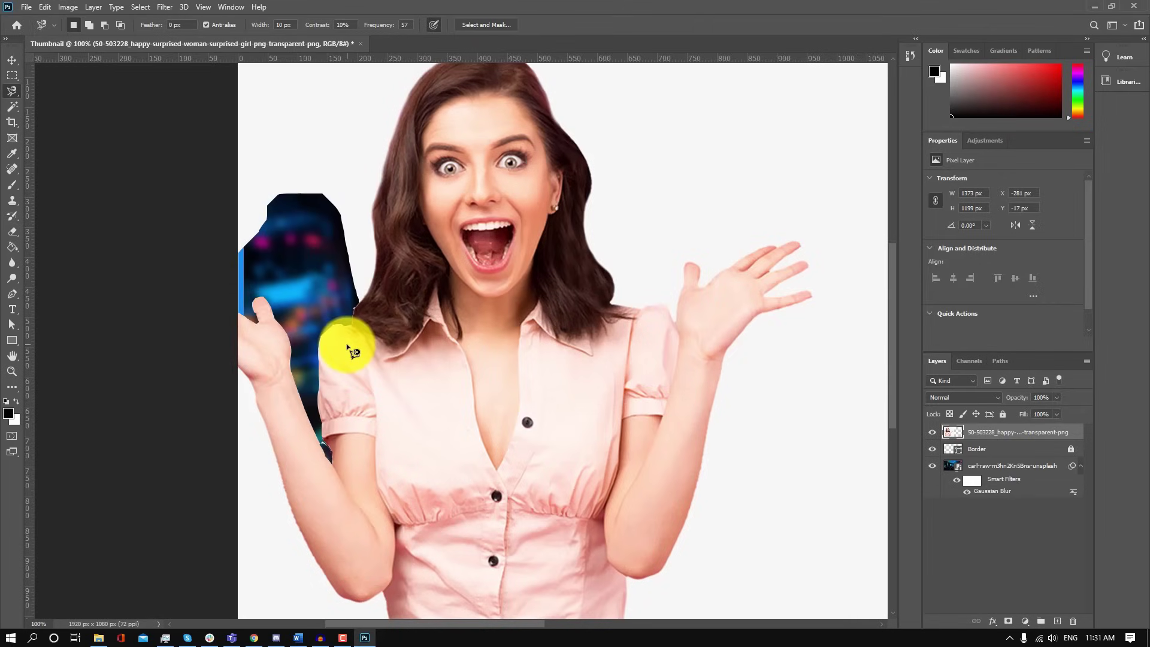
key(ctrl+d)
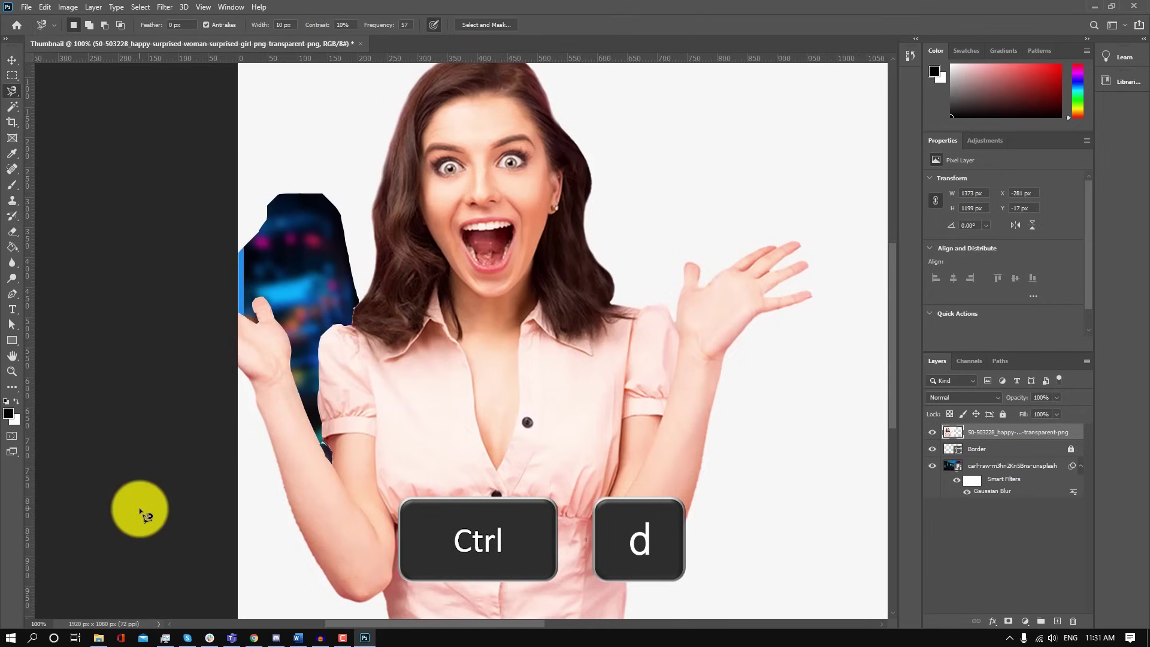
- Set the Eraser to a 6 px brush and erase the leftover white bits between the left-side arm and sleeve and beside the hair
key(ctrl+plus)
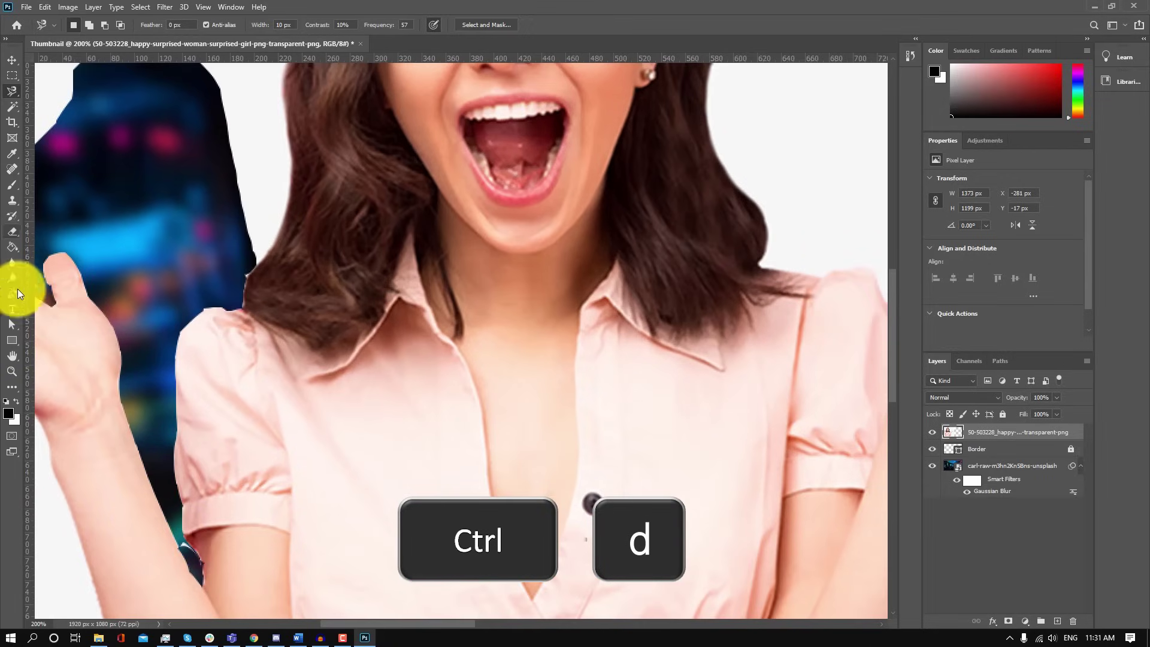
click(14, 237)
click(49, 232)
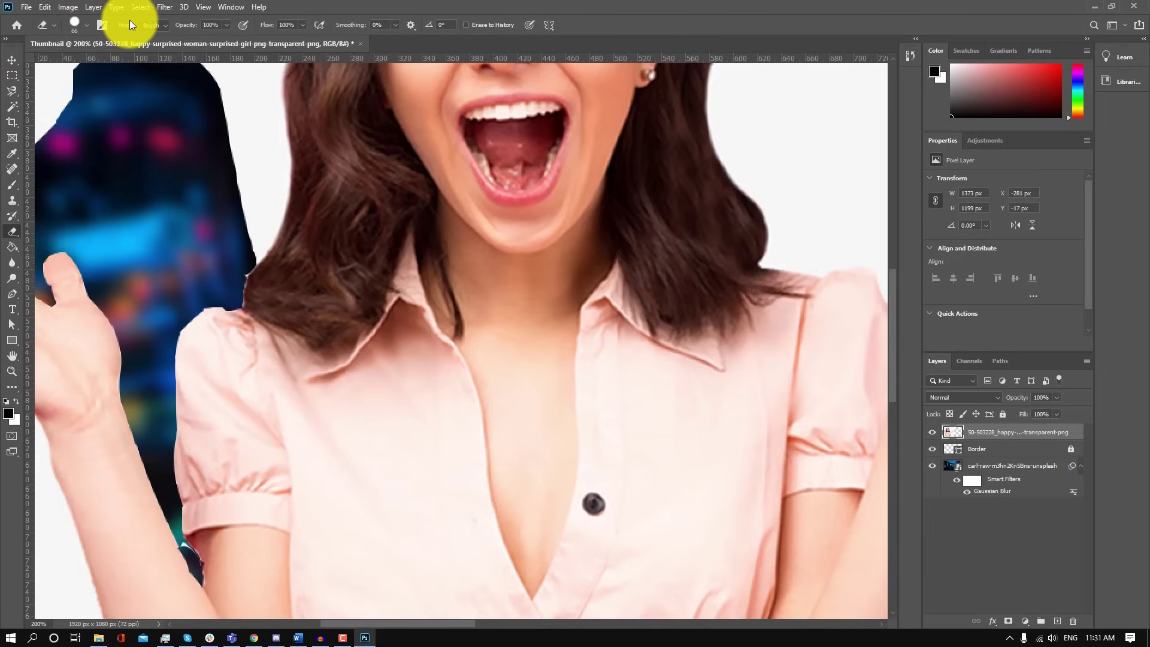
click(77, 25)
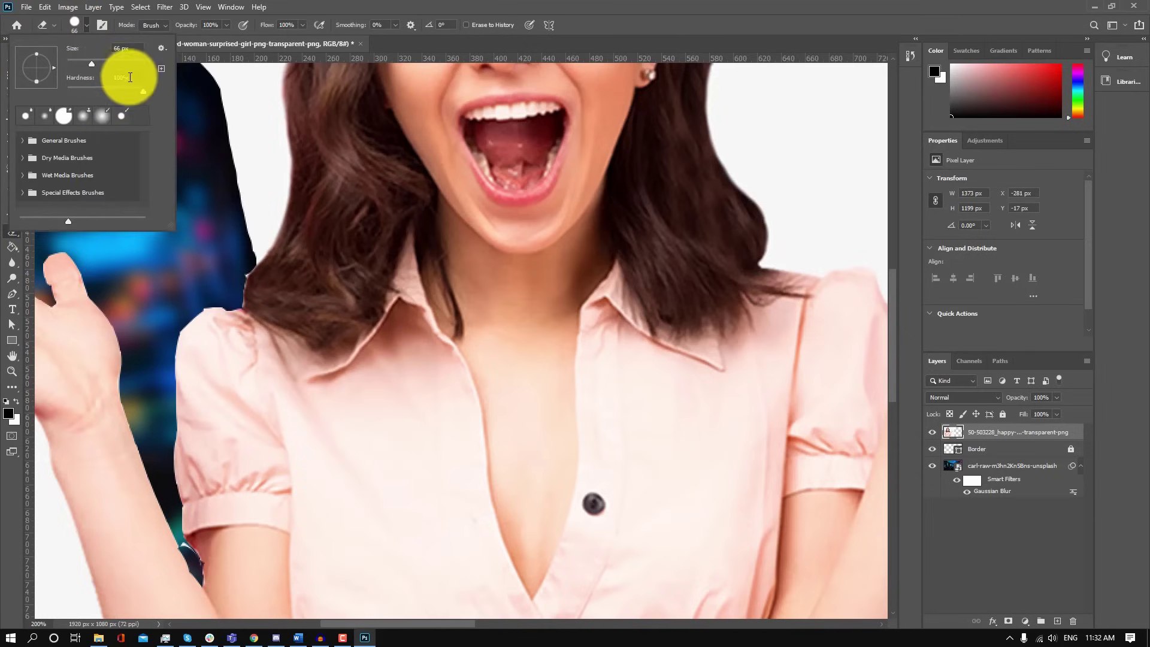
drag(91, 63, 73, 63)
text(6)
key(Return)
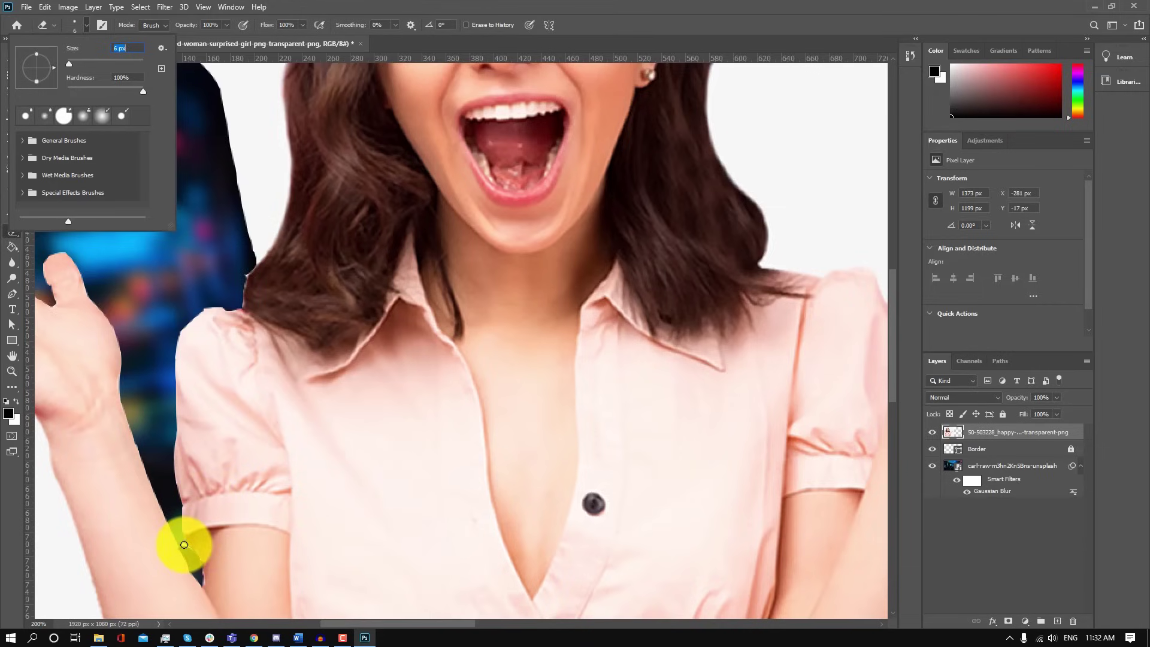
key(Return)
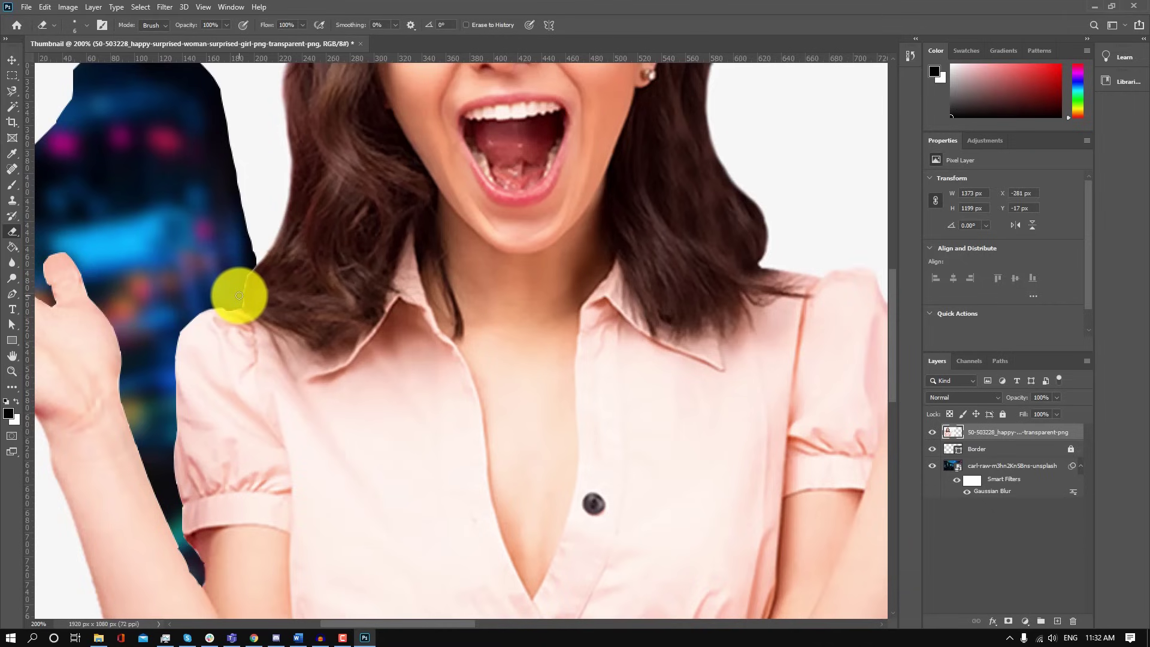
- Delete the remaining white background around the woman and below her left-side arm using the Magic Wand, and move her layer beneath Border
key(ctrl+minus)
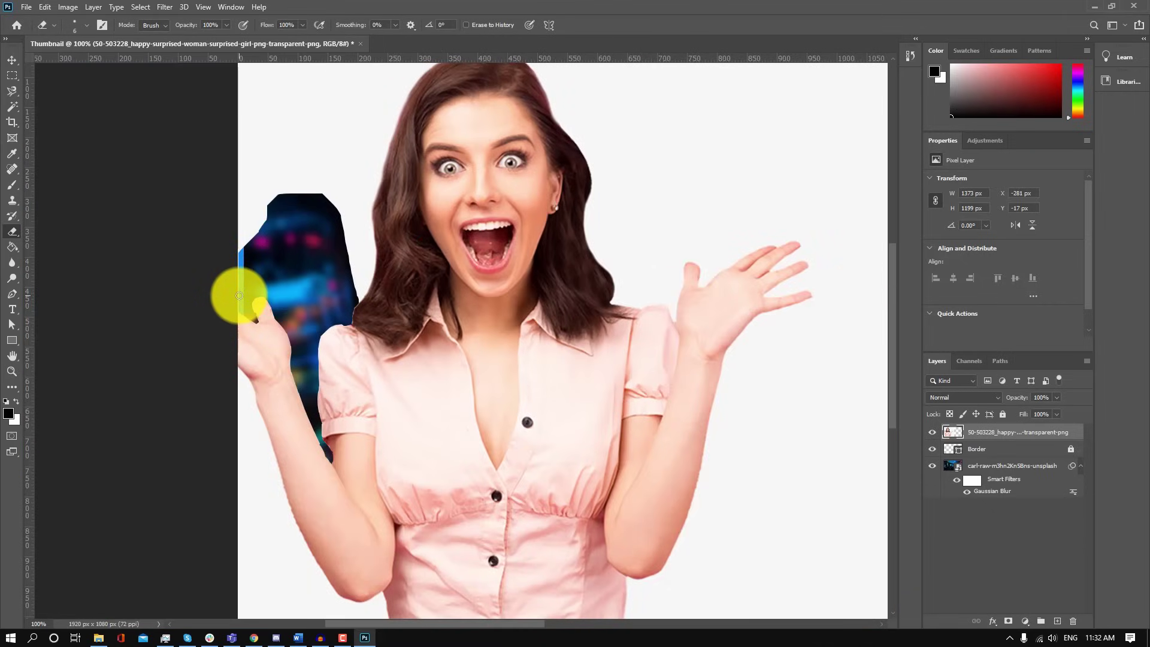
key(ctrl+minus)
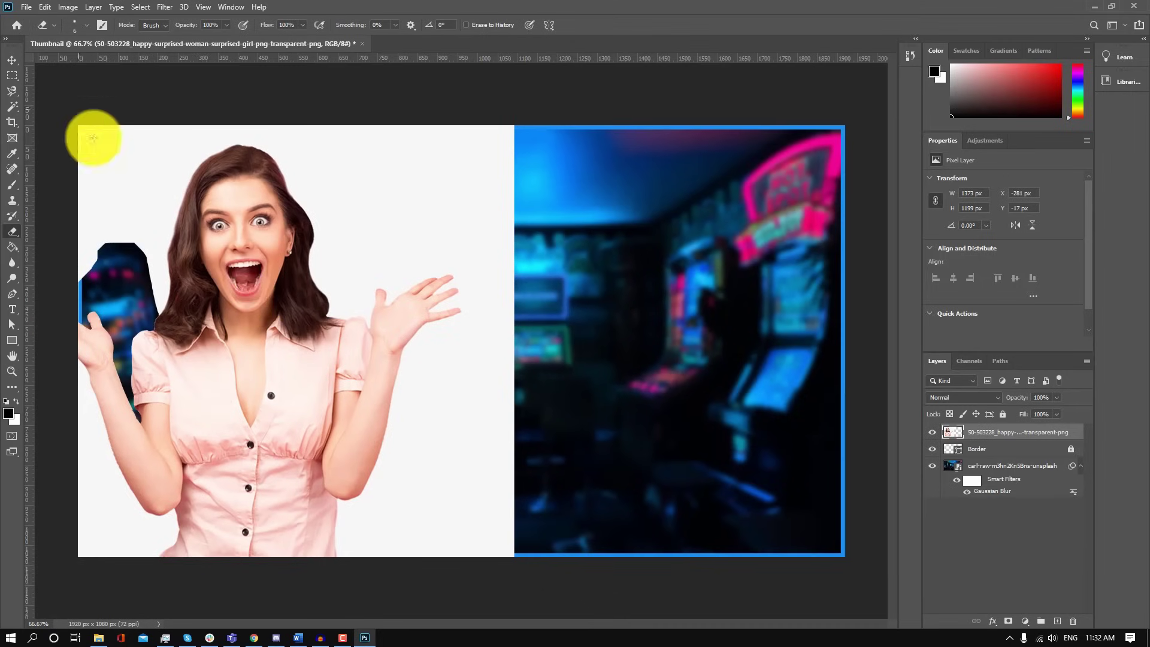
click(12, 106)
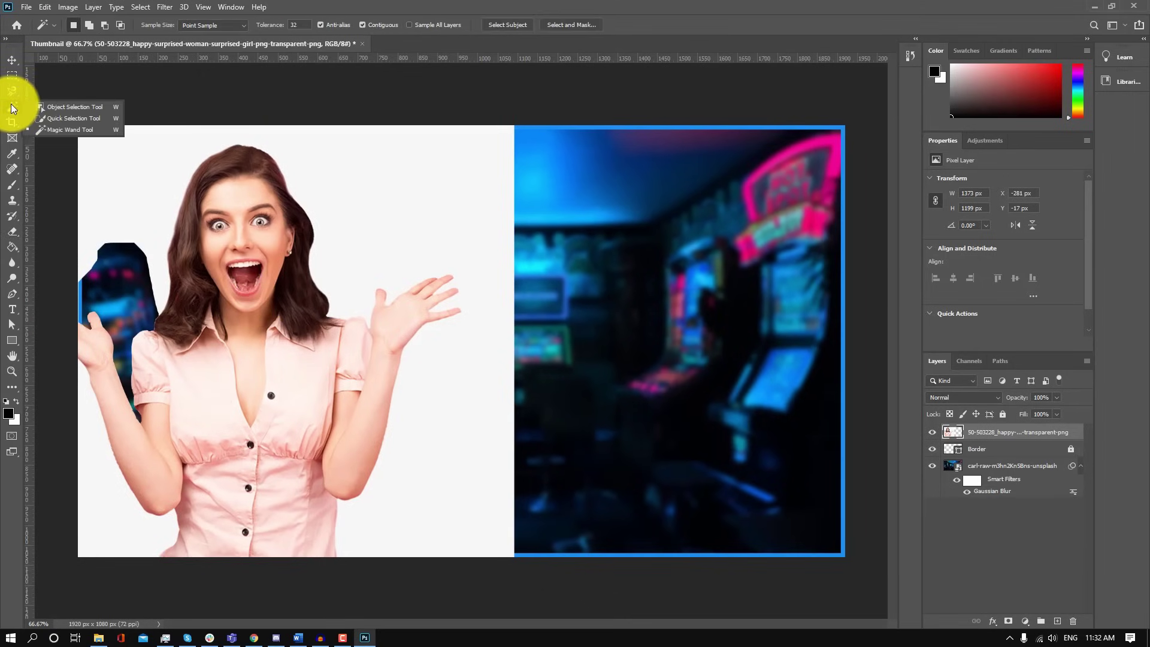
click(47, 130)
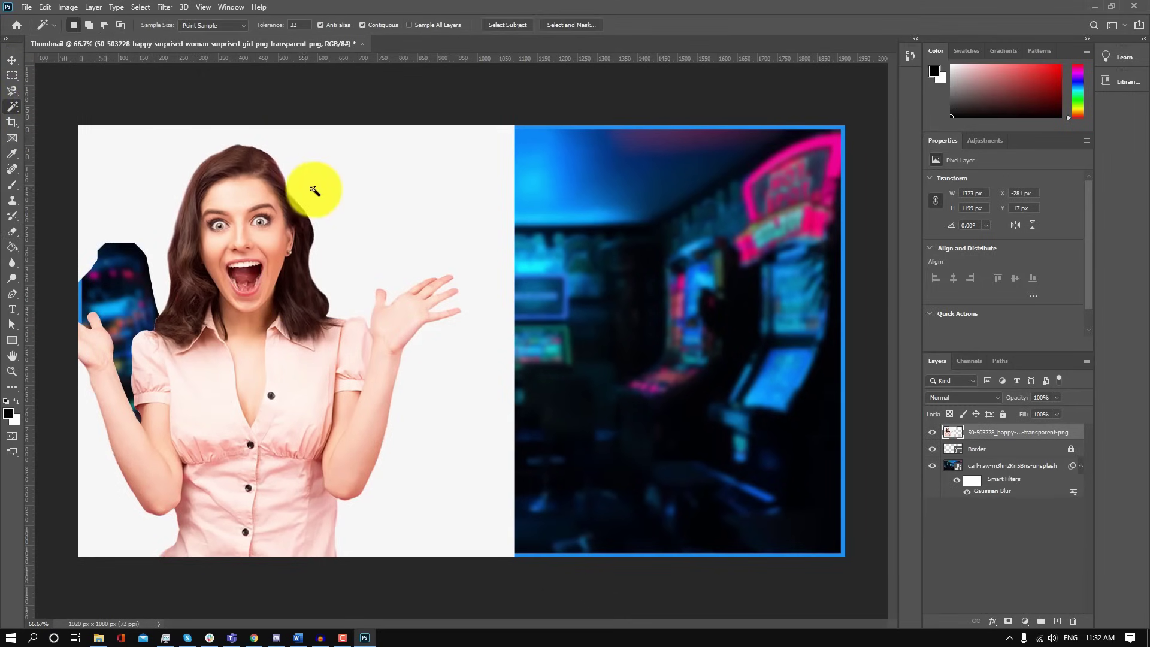
click(397, 187)
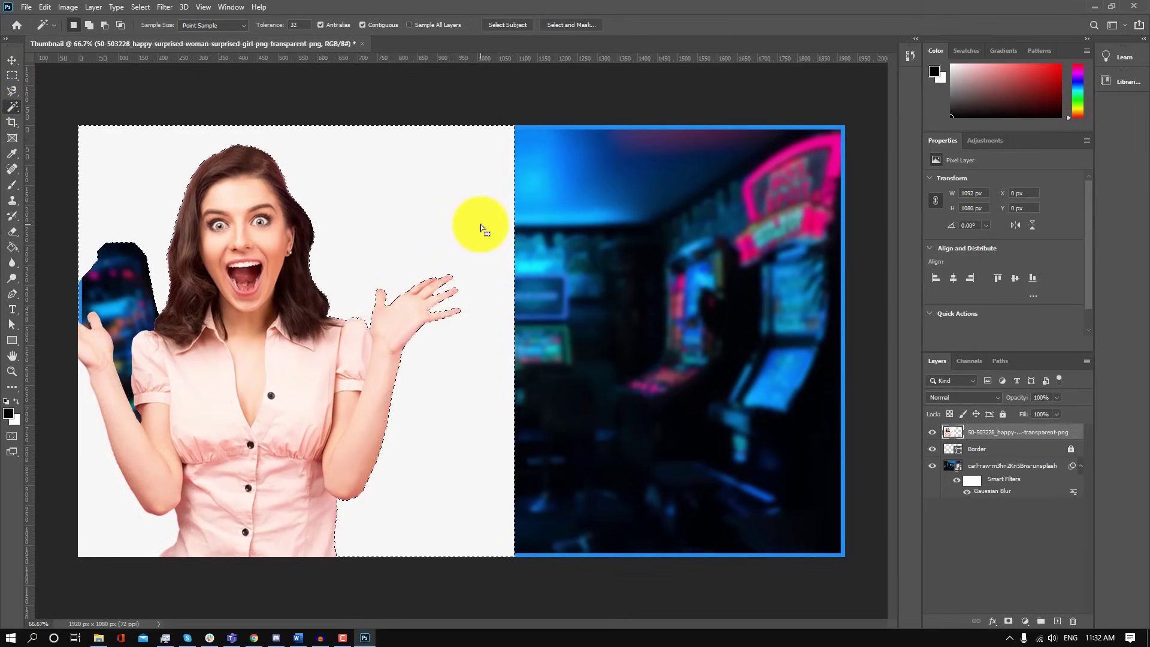
key(Delete)
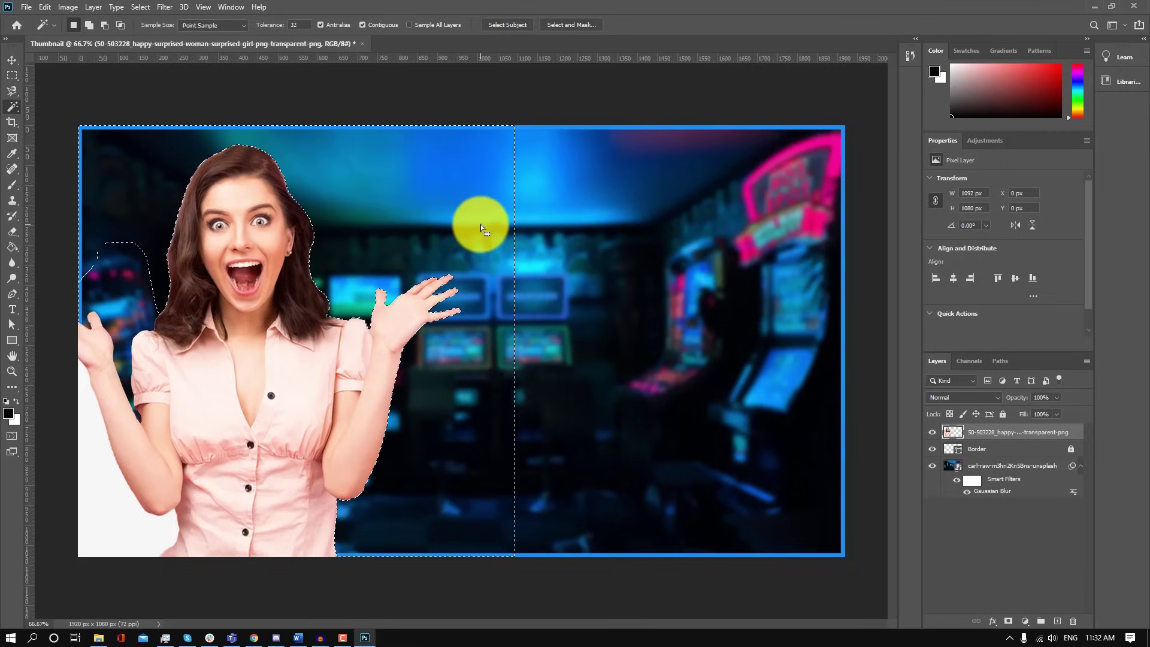
click(160, 533)
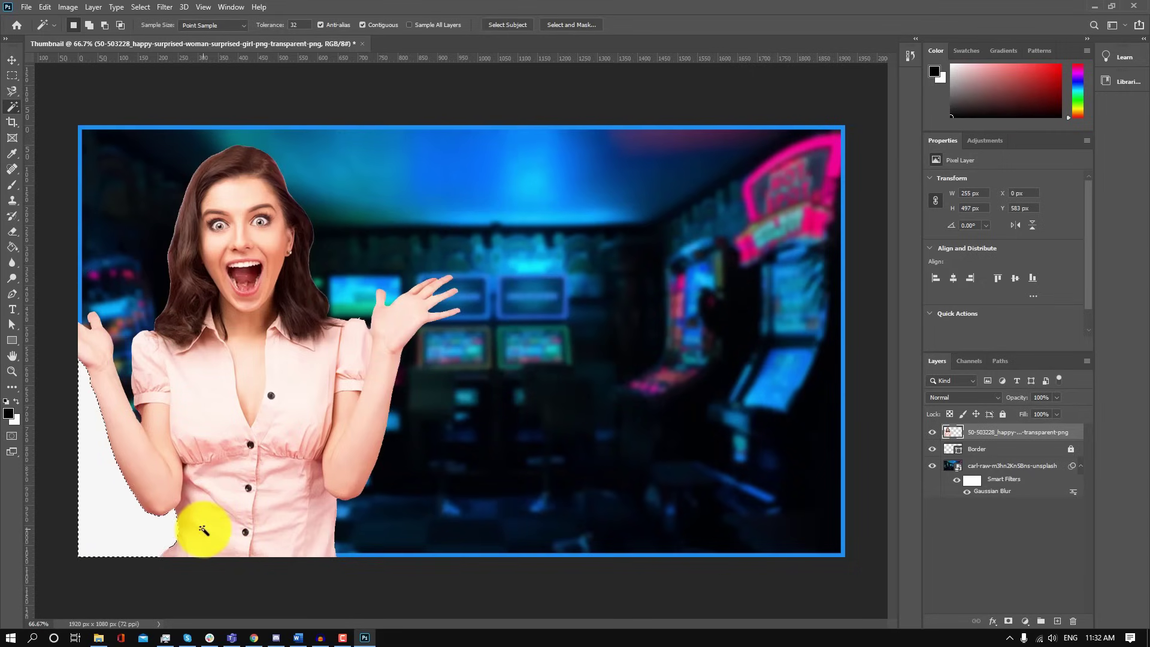
key(Delete)
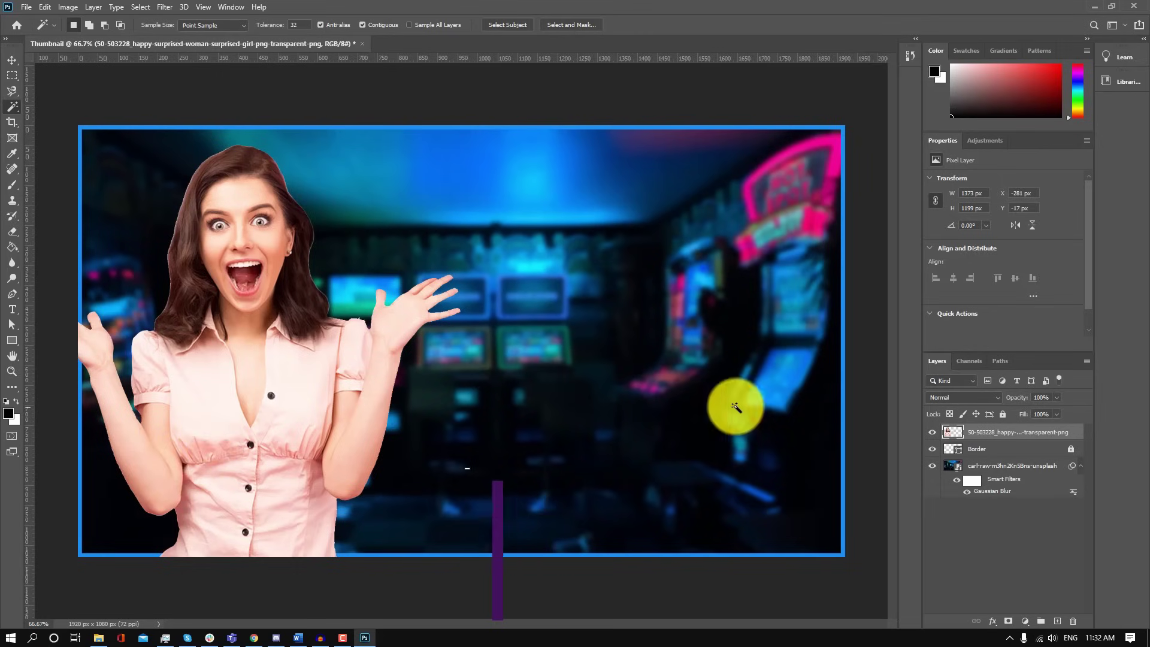
drag(991, 434, 994, 459)
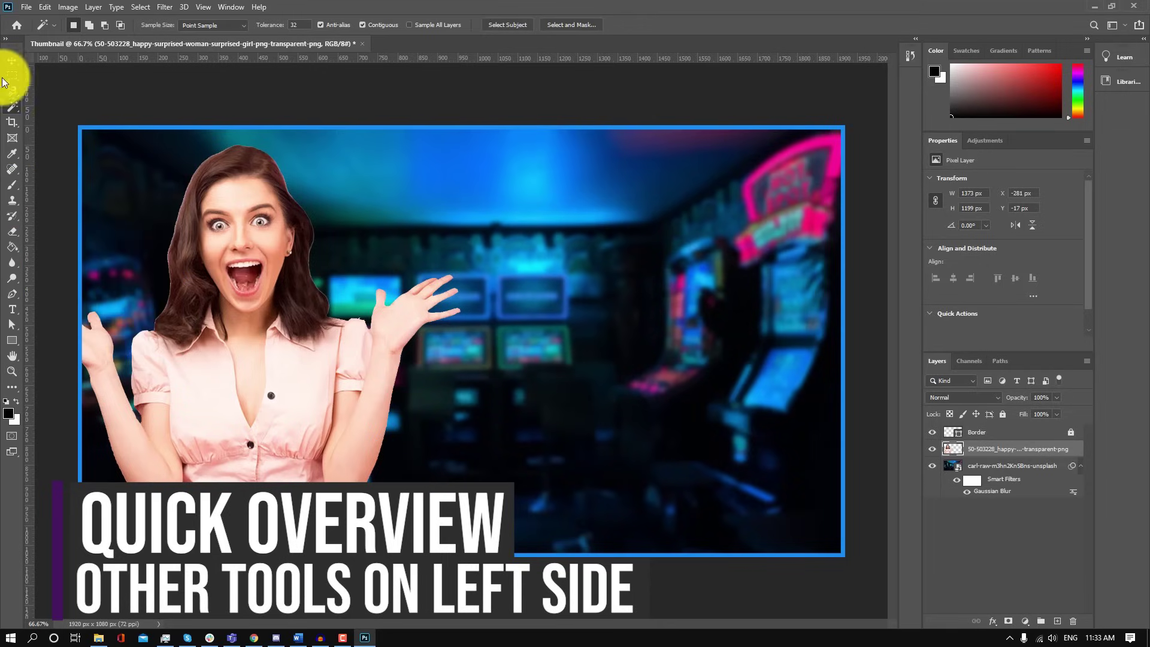
- Try cropping the canvas to about 994 × 1080 px around the woman, and undo the crop
click(12, 123)
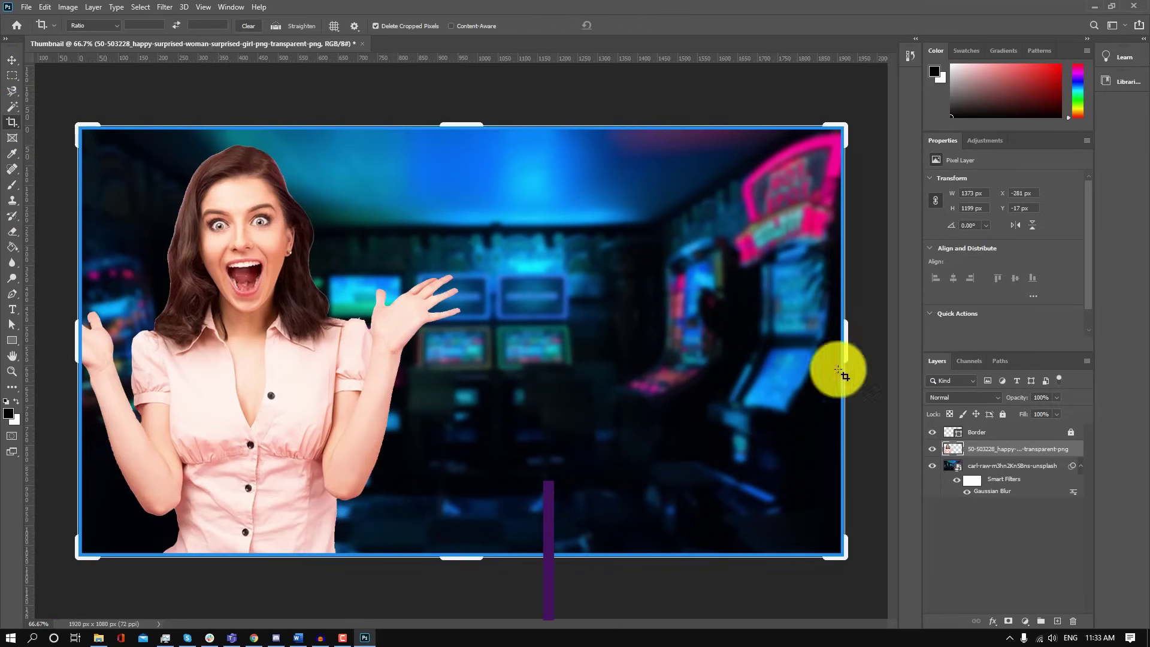
drag(846, 338, 662, 351)
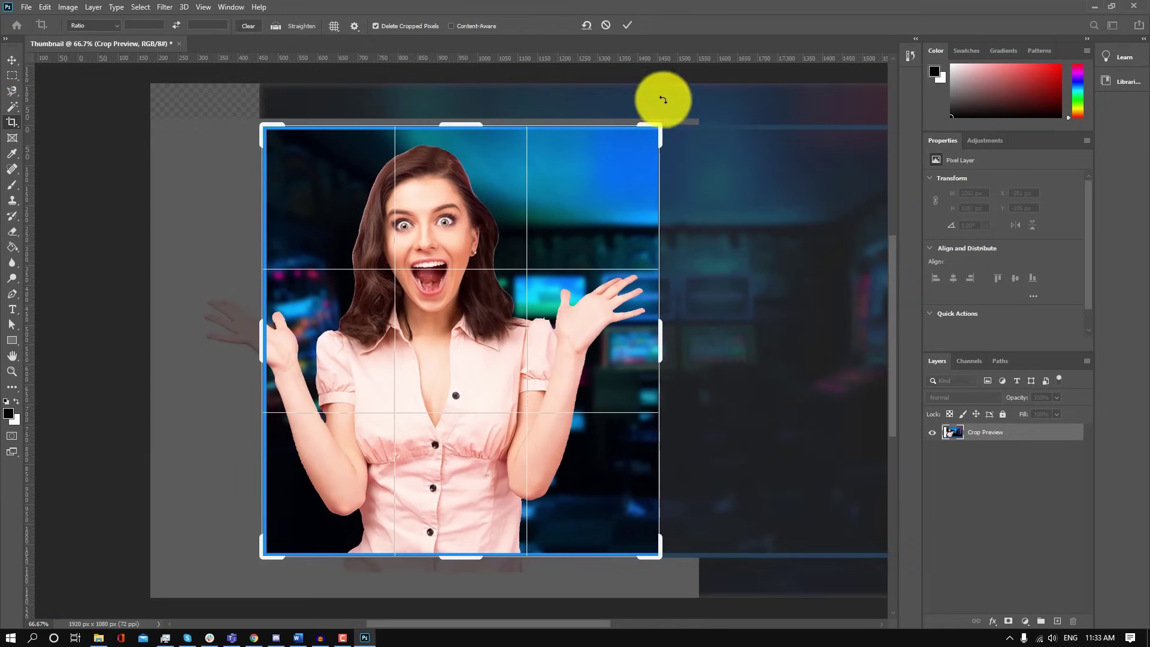
click(627, 26)
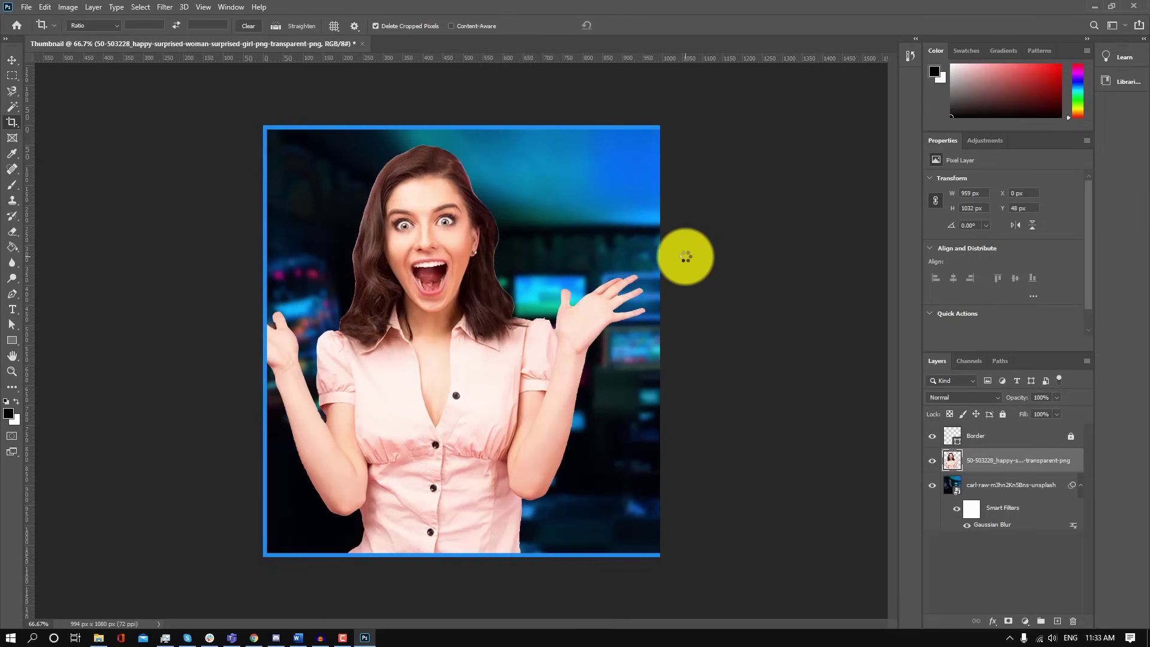
key(ctrl+z)
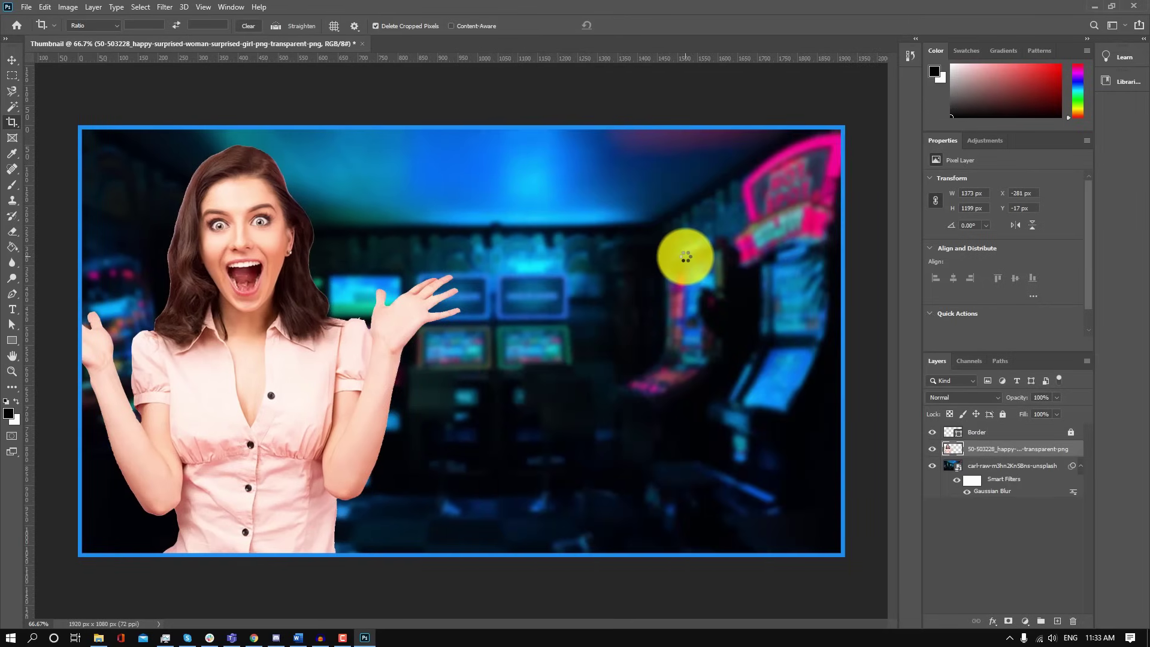
- Sample several colours from the blurred arcade background with the Eyedropper, ending with the bright blue 0272d6 as foreground colour
click(12, 154)
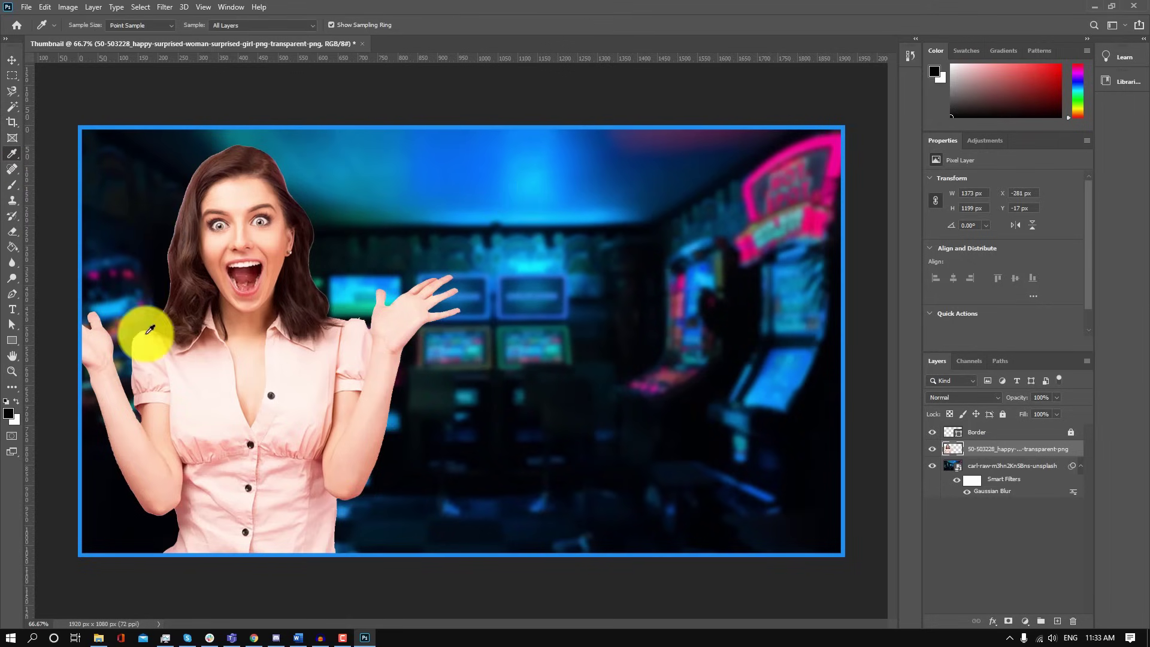
click(538, 164)
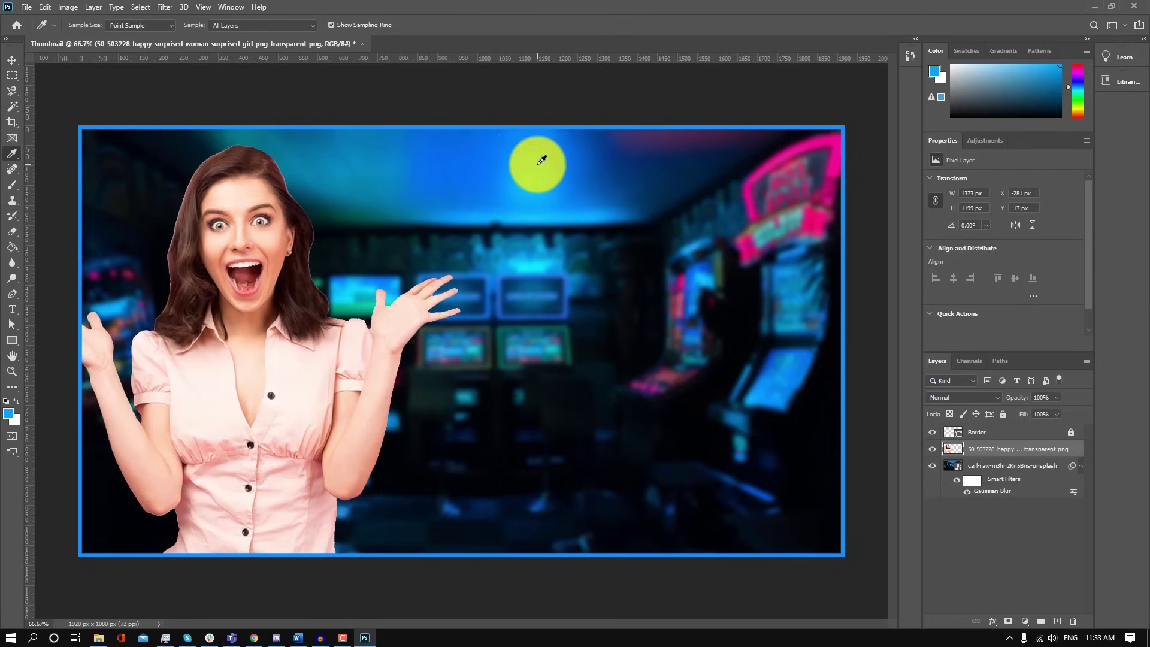
click(421, 170)
click(623, 231)
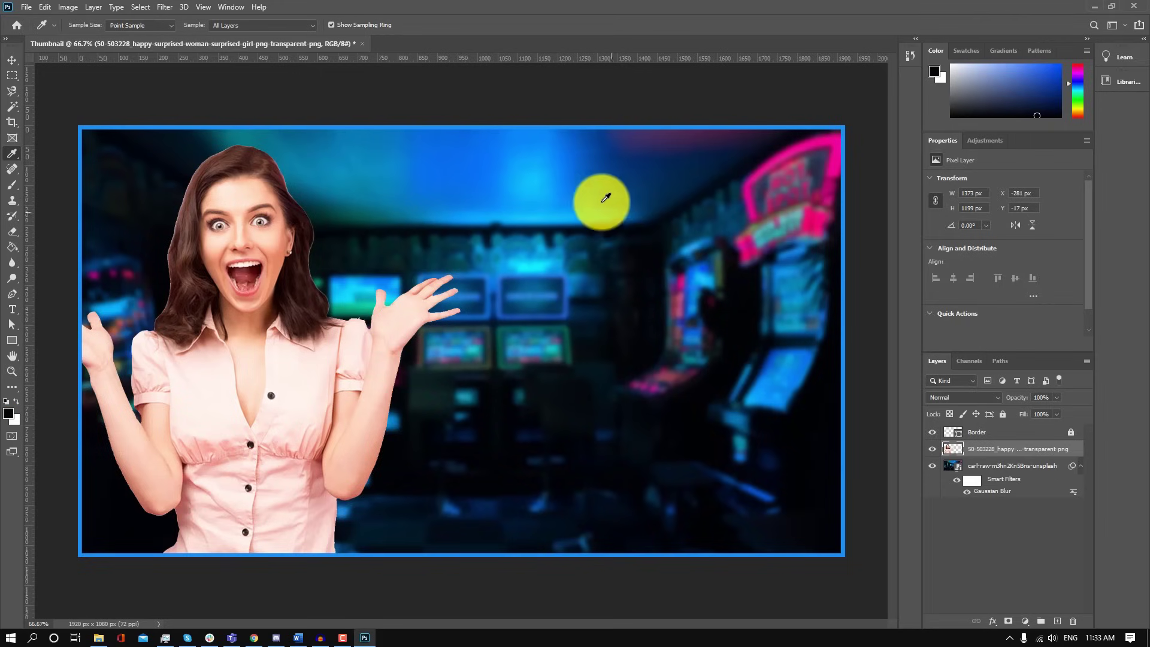
click(411, 141)
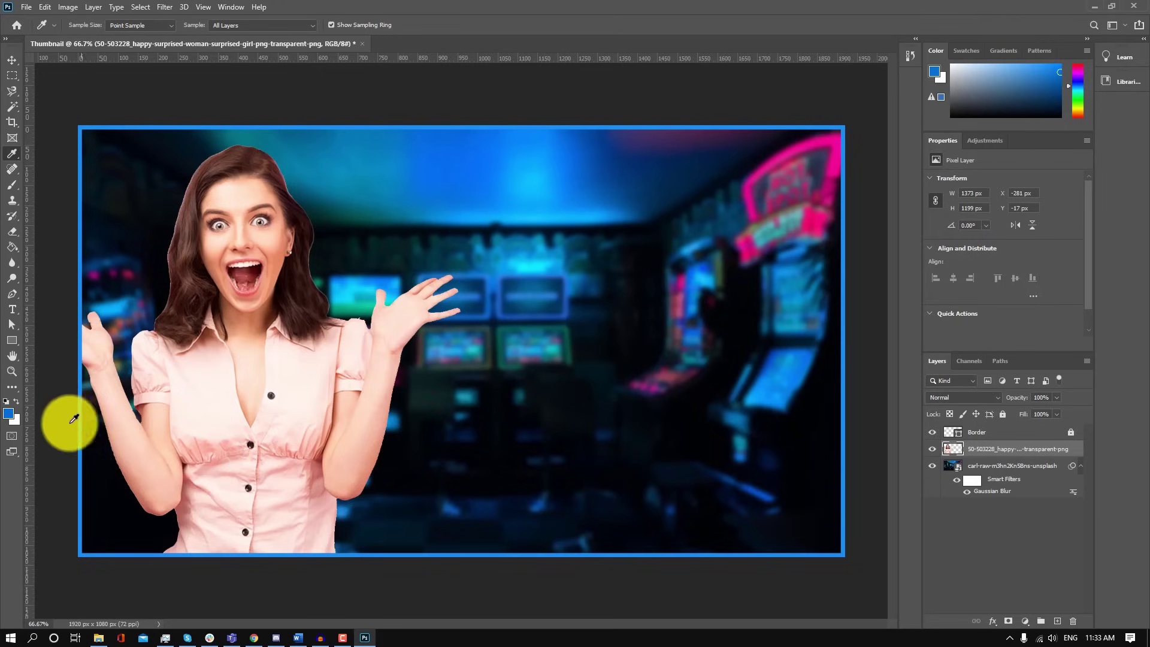
- Try drawing a blue rectangle of about 440 × 335 px over the upper middle of the arcade background, and undo it
click(12, 340)
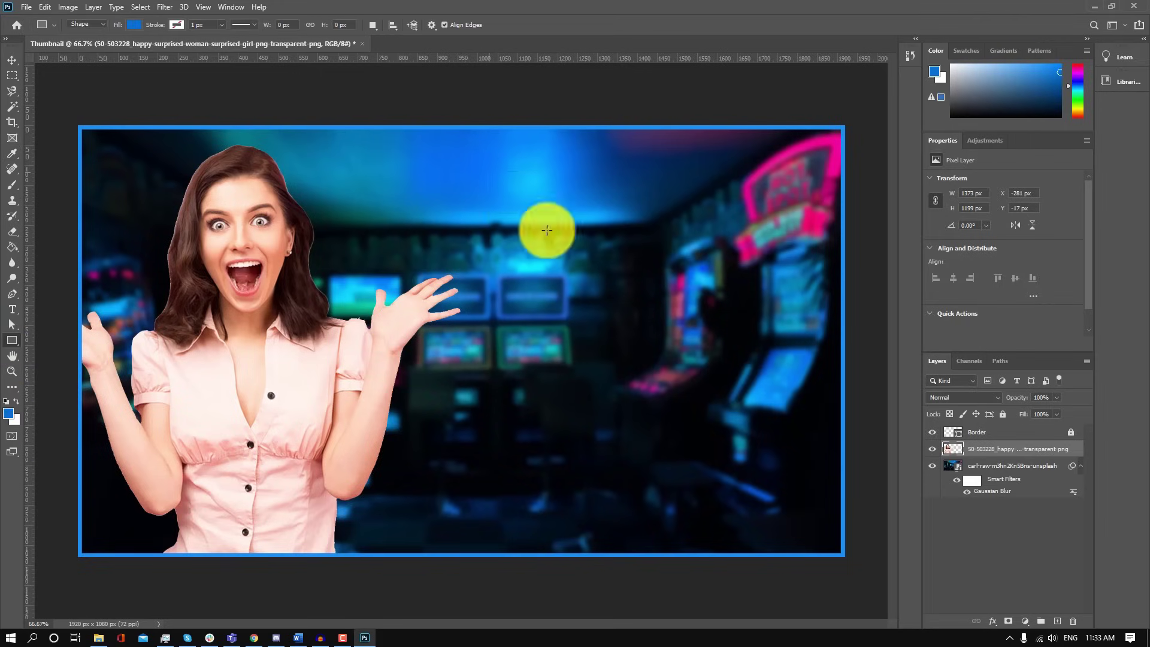
drag(488, 172, 664, 305)
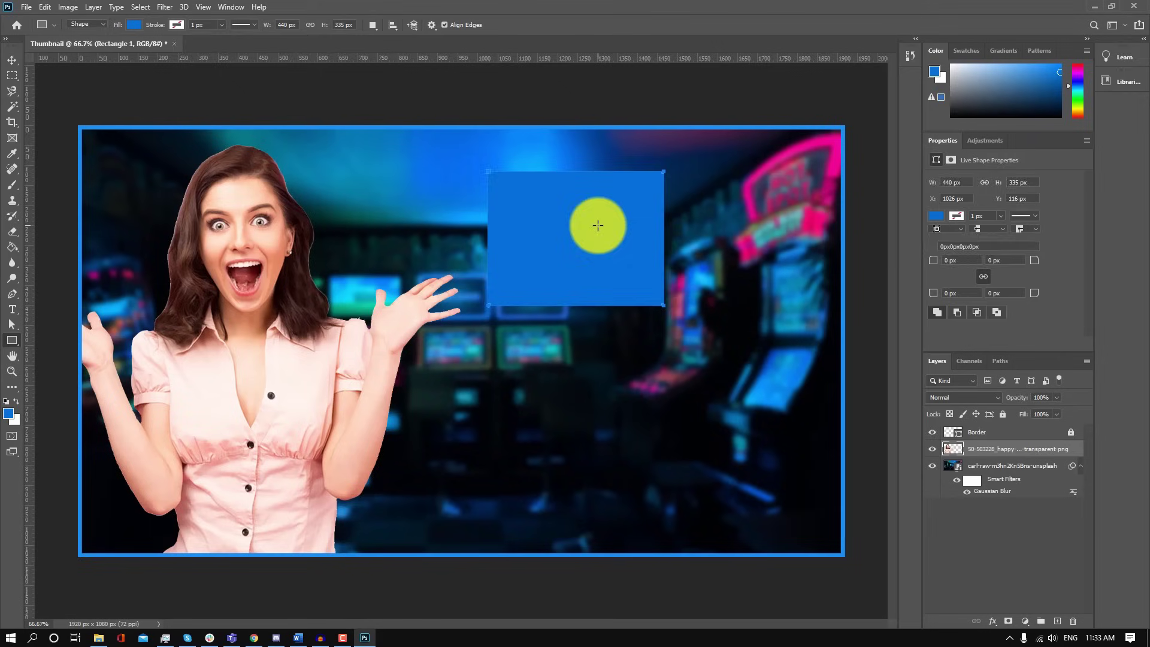
key(ctrl+z)
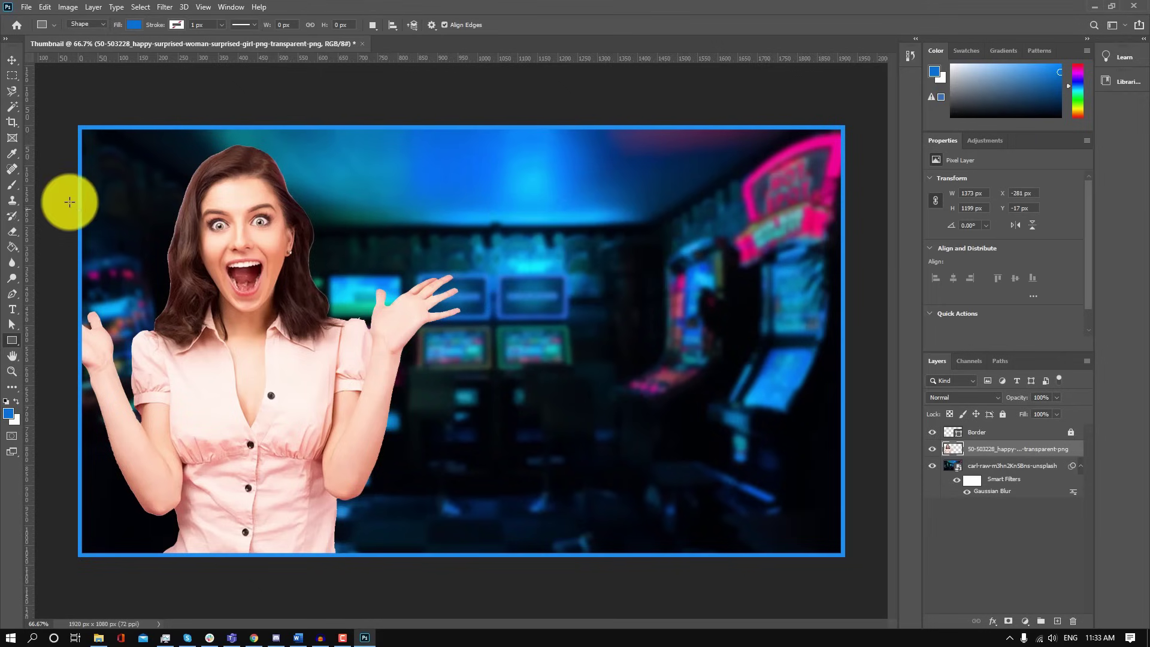
- Retouch the skin across the woman's forehead with several content-aware Spot Healing Brush strokes
click(14, 170)
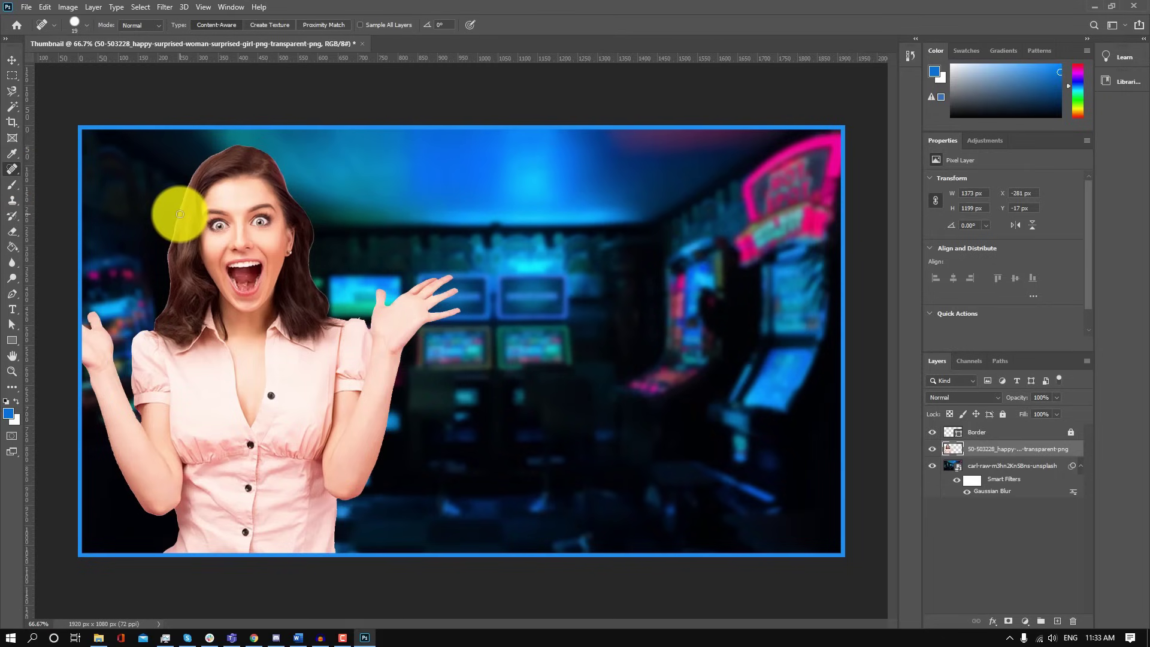
key(ctrl+plus)
key(ctrl+plus)
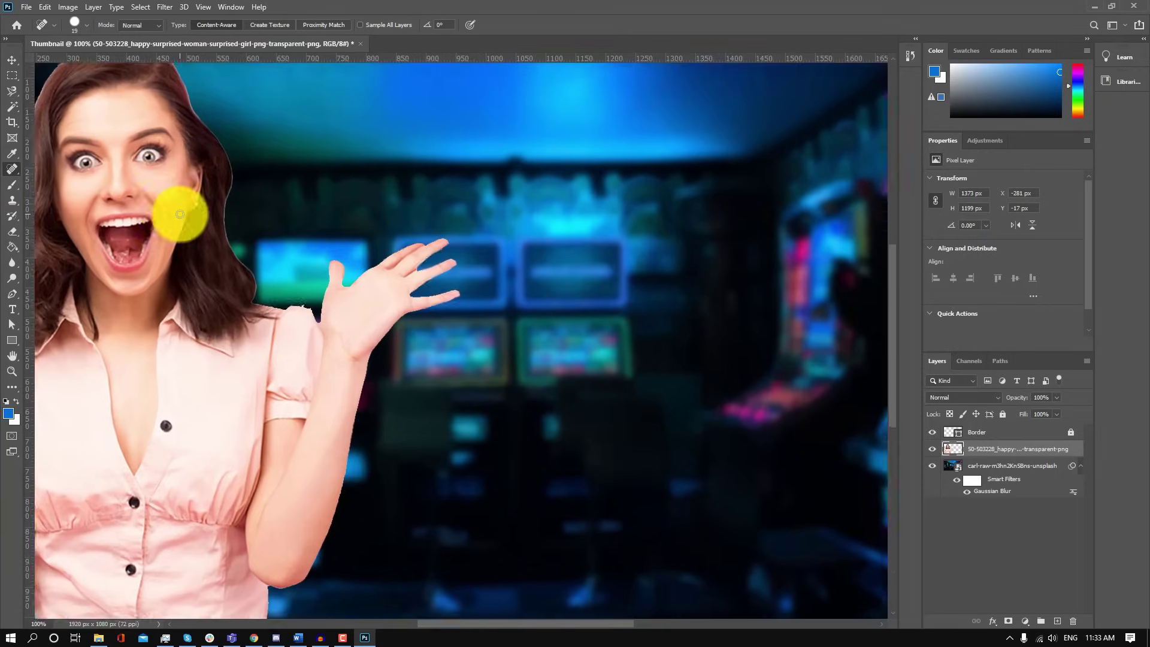
scroll(446, 603, left, 10)
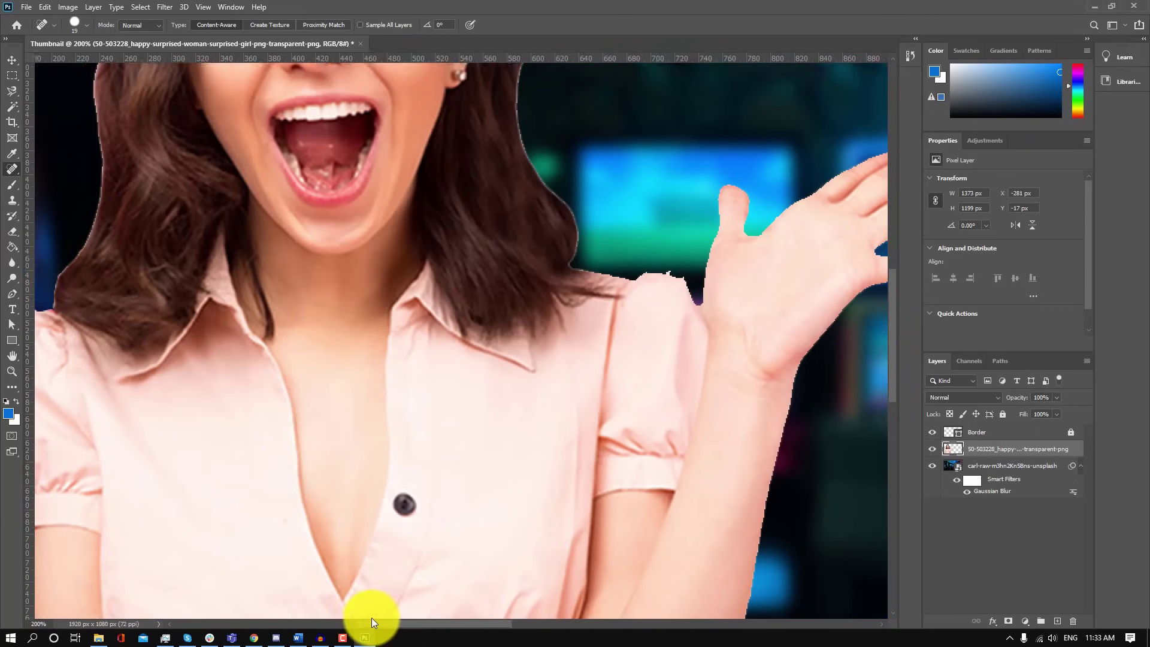
scroll(373, 612, up, 3)
scroll(294, 419, up, 2)
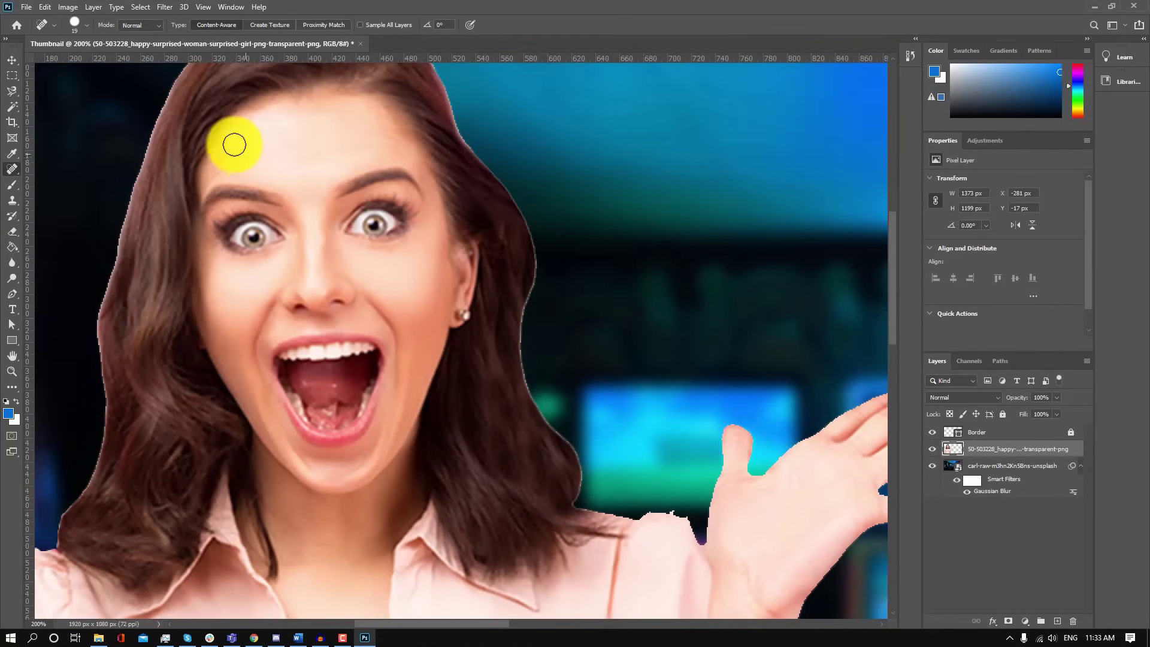
mouse_move(302, 137)
mouse_down()
mouse_move(373, 137)
mouse_move(387, 148)
mouse_up()
click(270, 149)
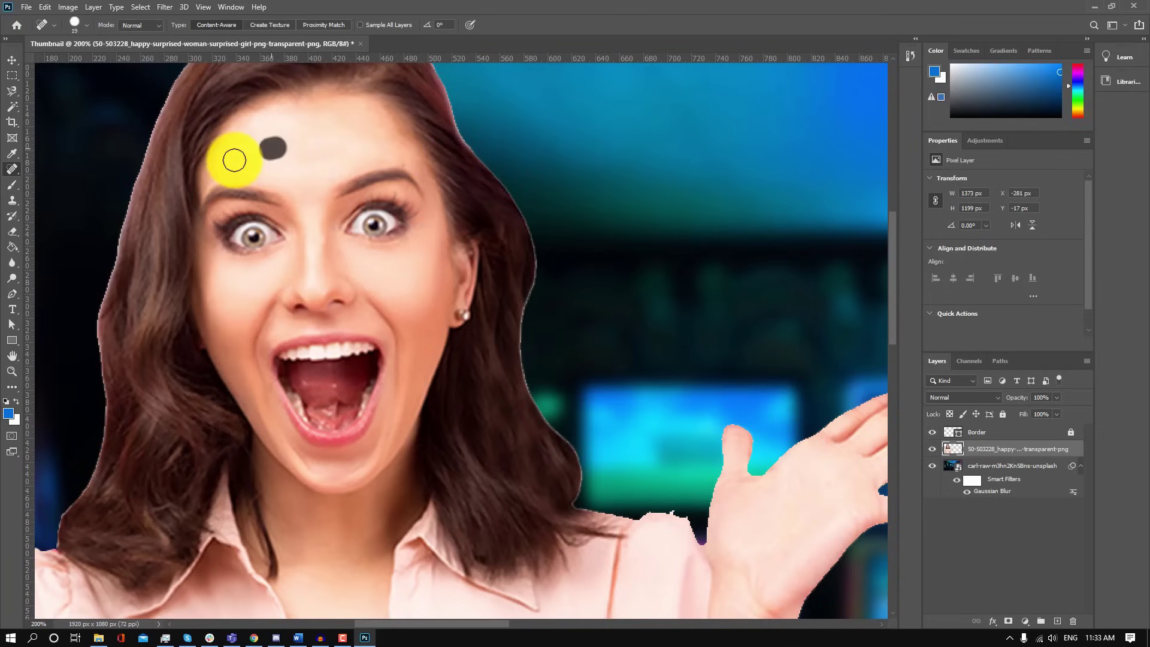
drag(332, 131, 405, 151)
key(ctrl+minus)
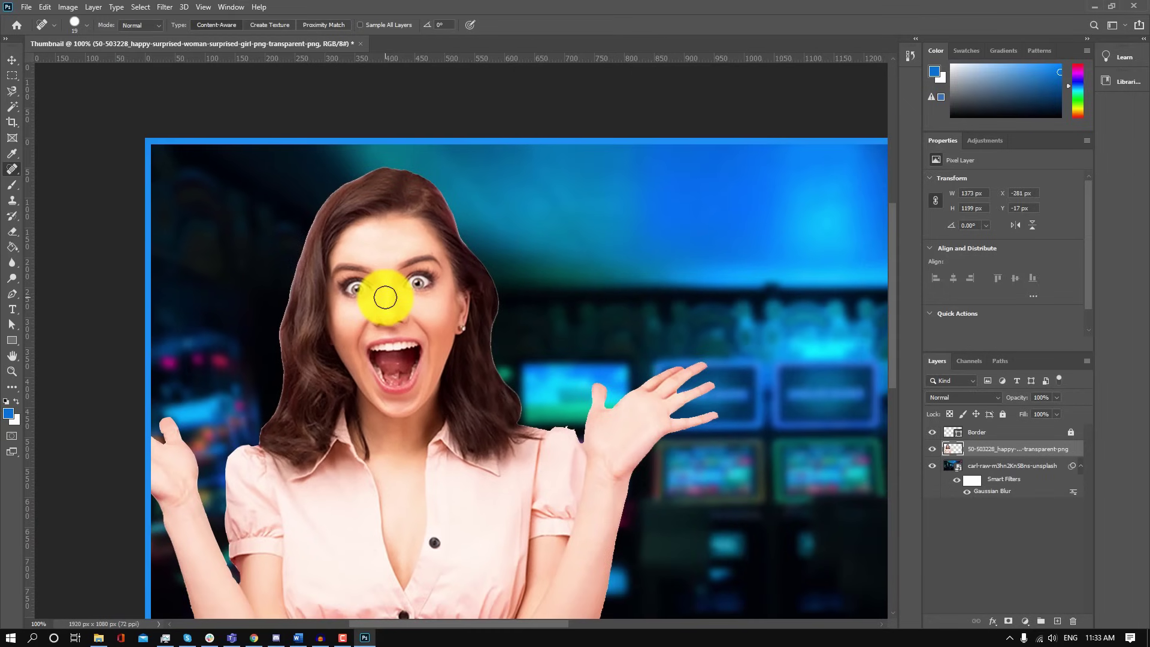
key(ctrl+minus)
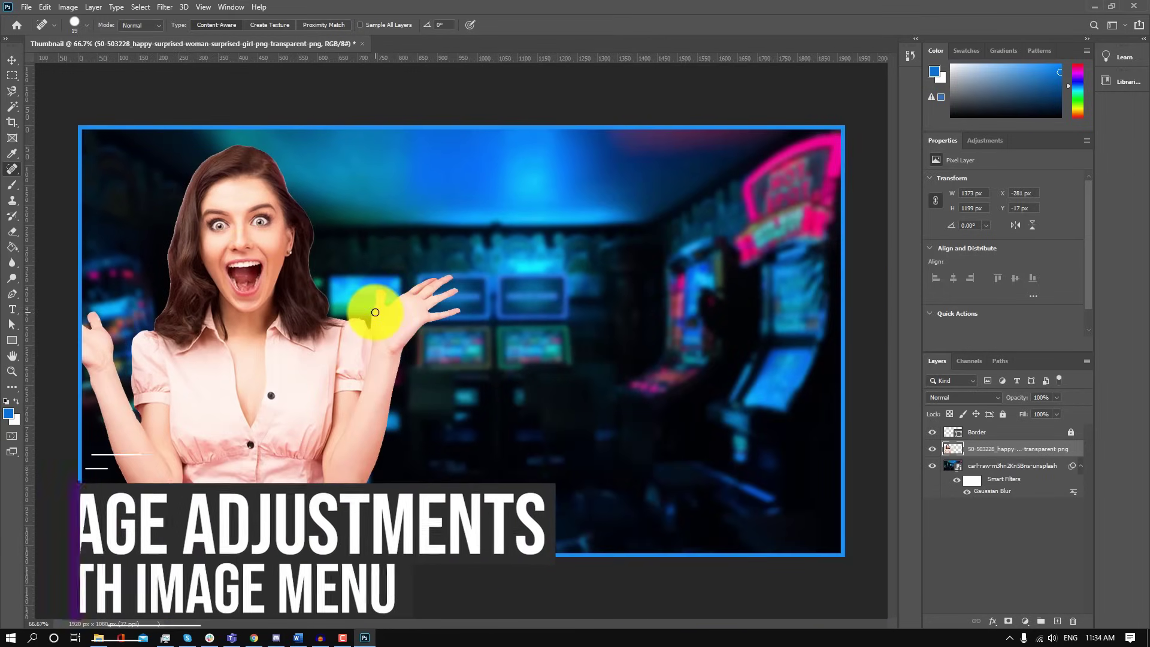
- Apply a Vibrance adjustment of about +24 to the woman's layer
click(68, 7)
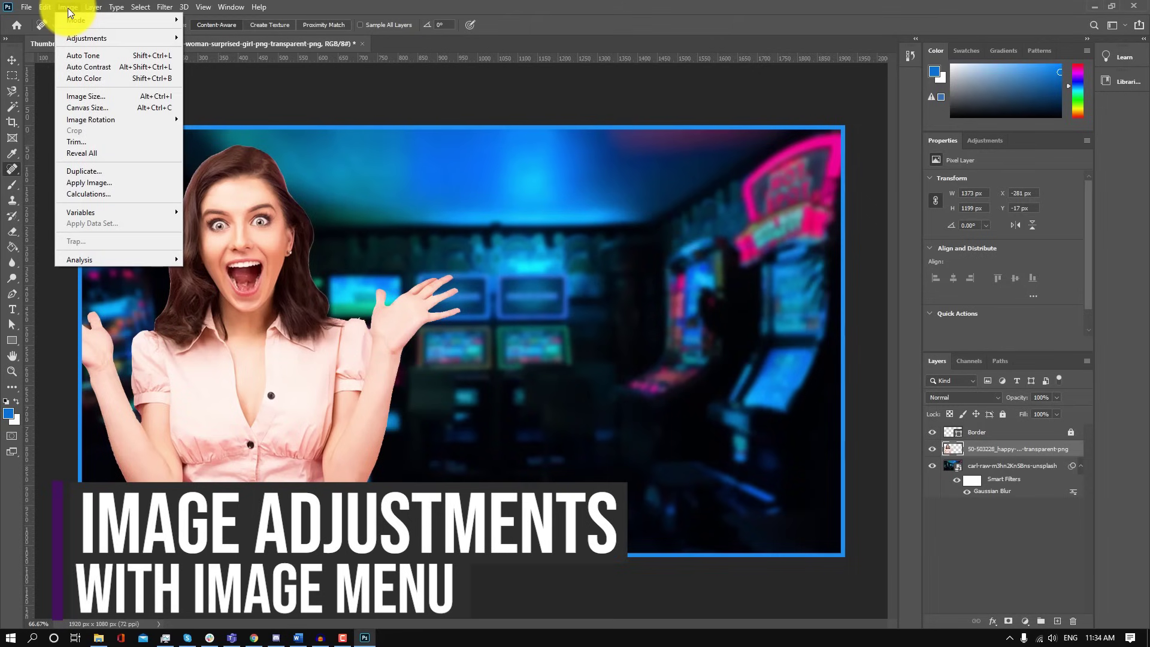
mouse_move(96, 36)
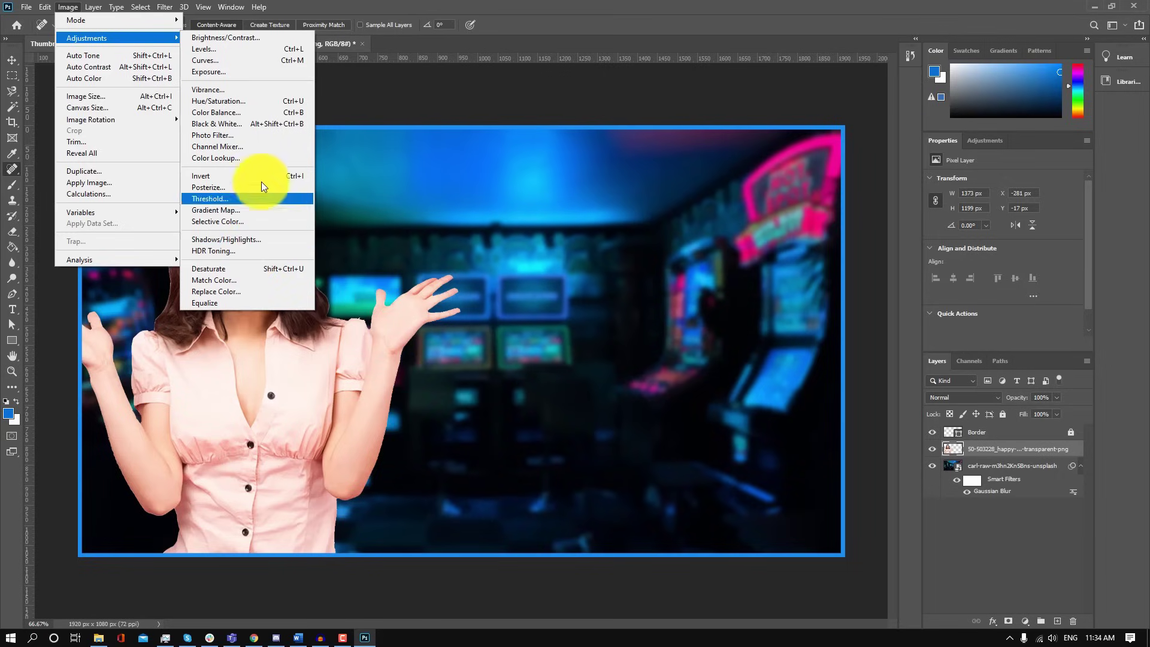
click(263, 90)
drag(542, 208, 551, 211)
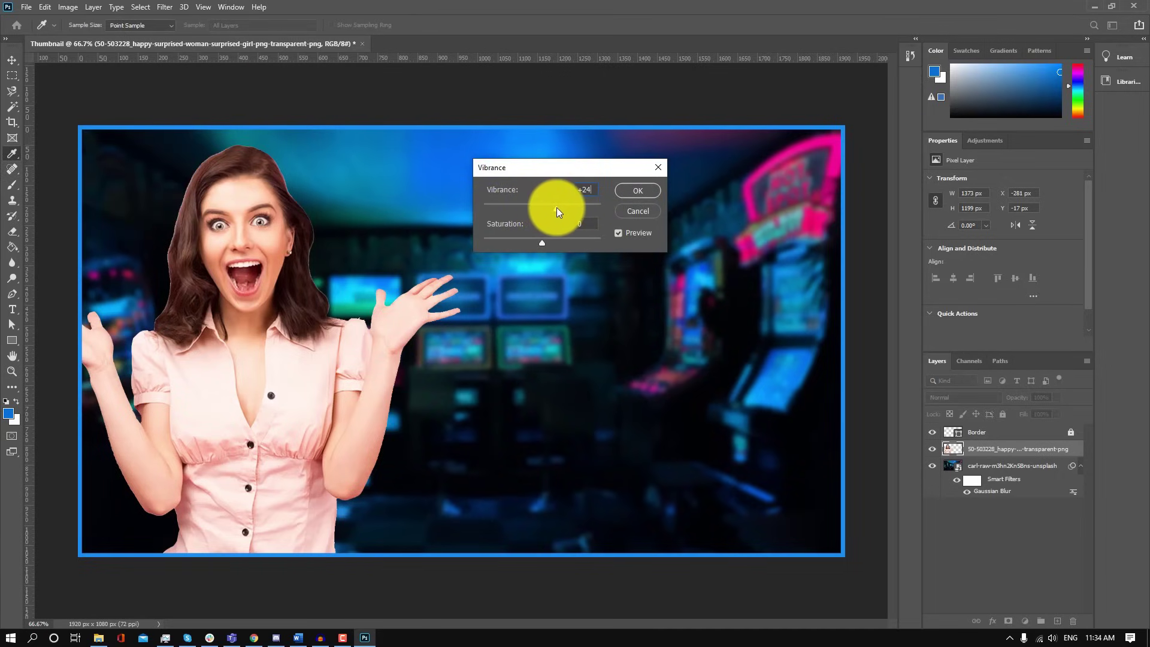
click(638, 191)
key(j)
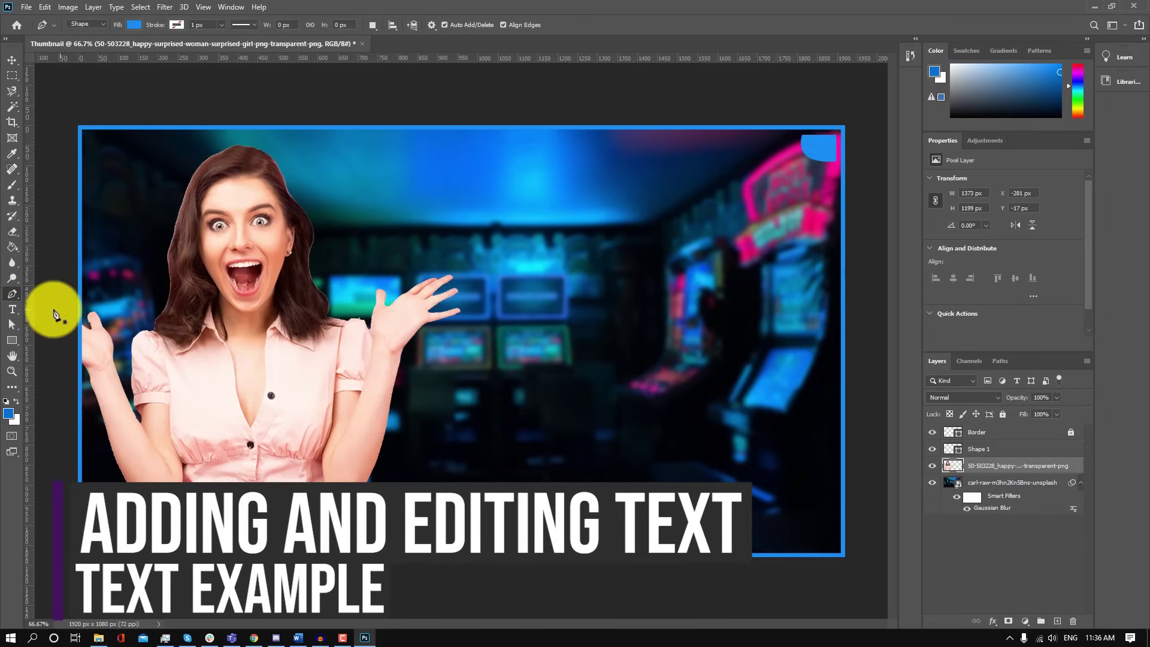
- Set the Horizontal Type tool's text colour to white
click(13, 310)
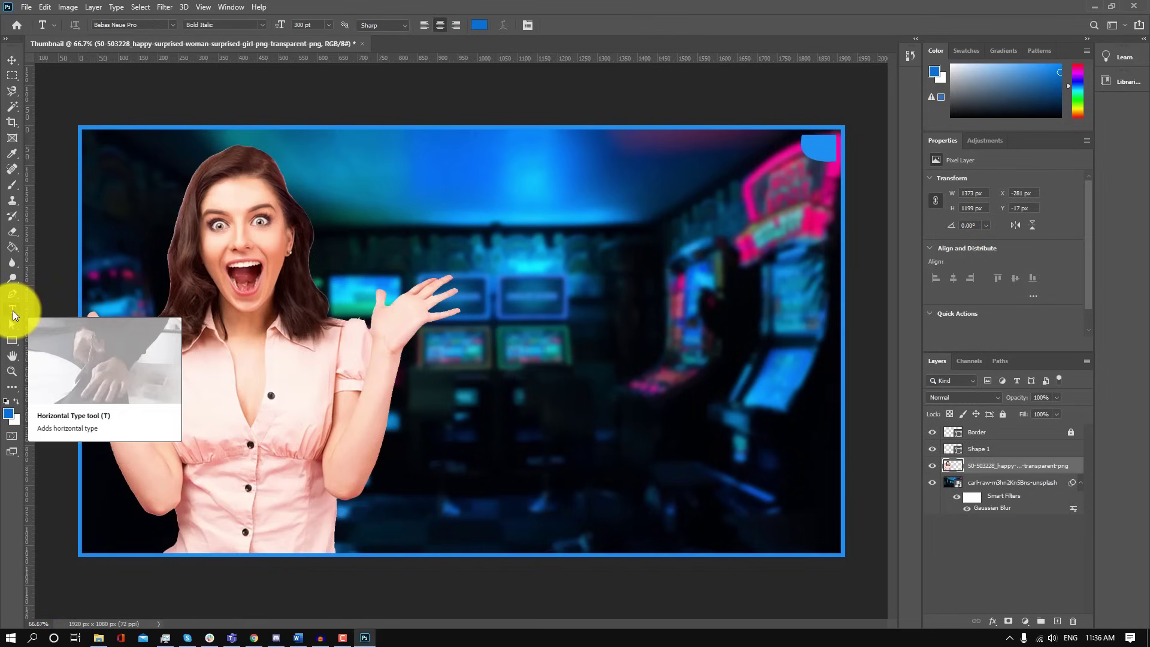
click(480, 26)
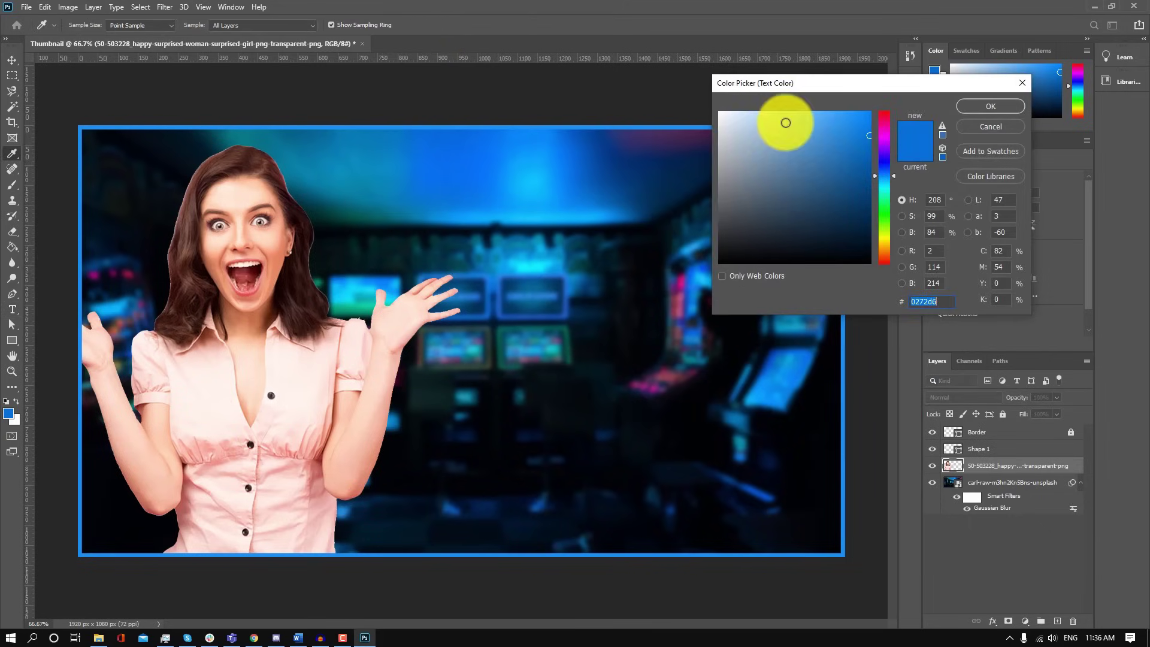
drag(783, 120, 660, 70)
click(993, 112)
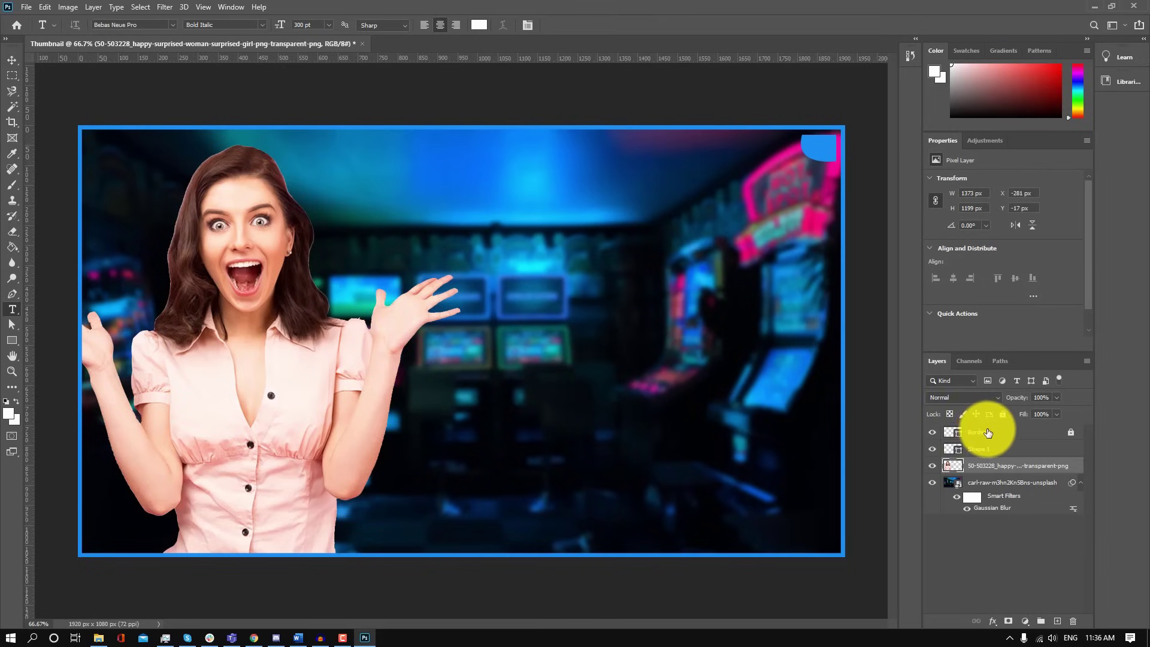
- Add the white text COOLEST in 300 pt Bebas Neue Pro Bold Italic on a new layer directly above Shape 1
click(532, 323)
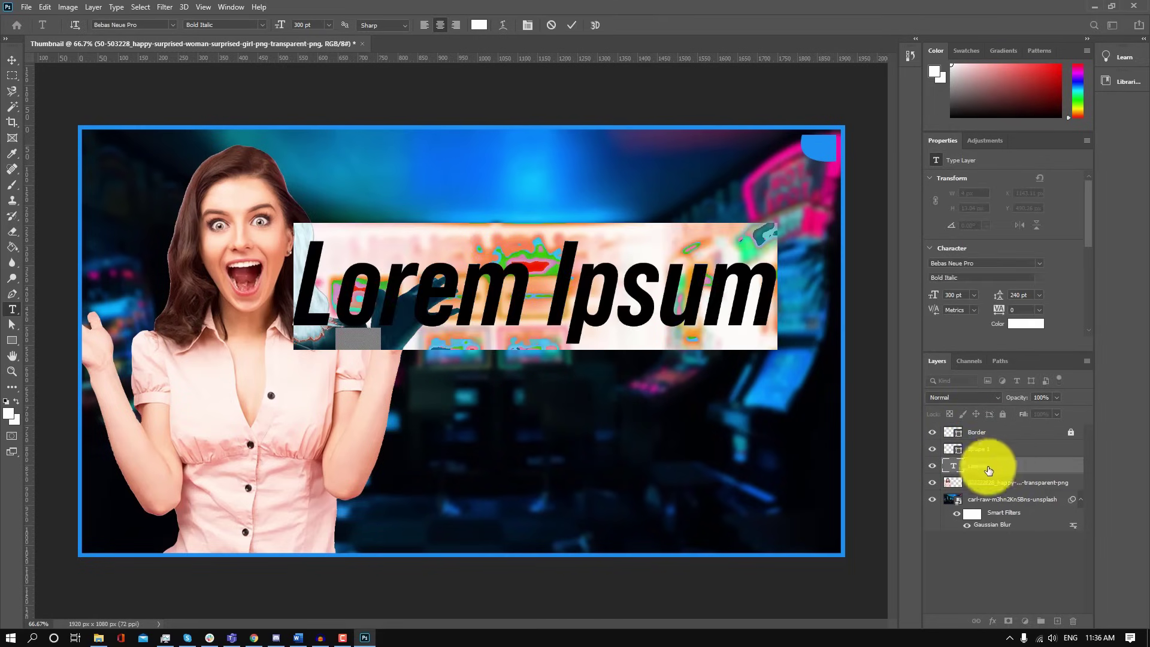
click(552, 25)
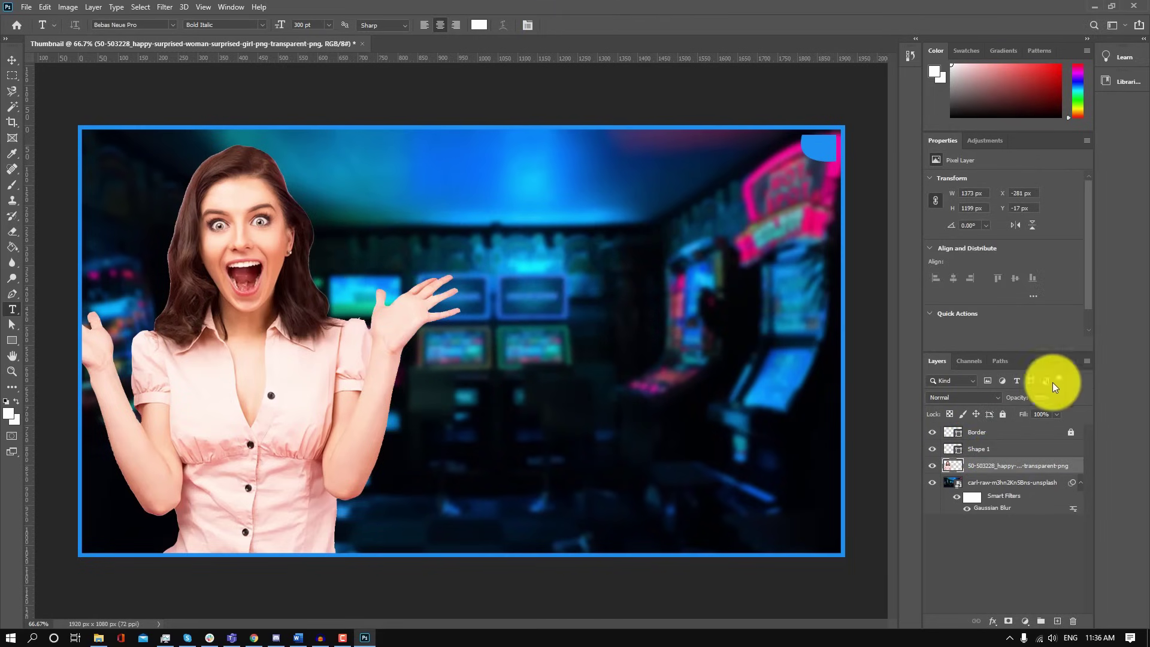
click(1012, 450)
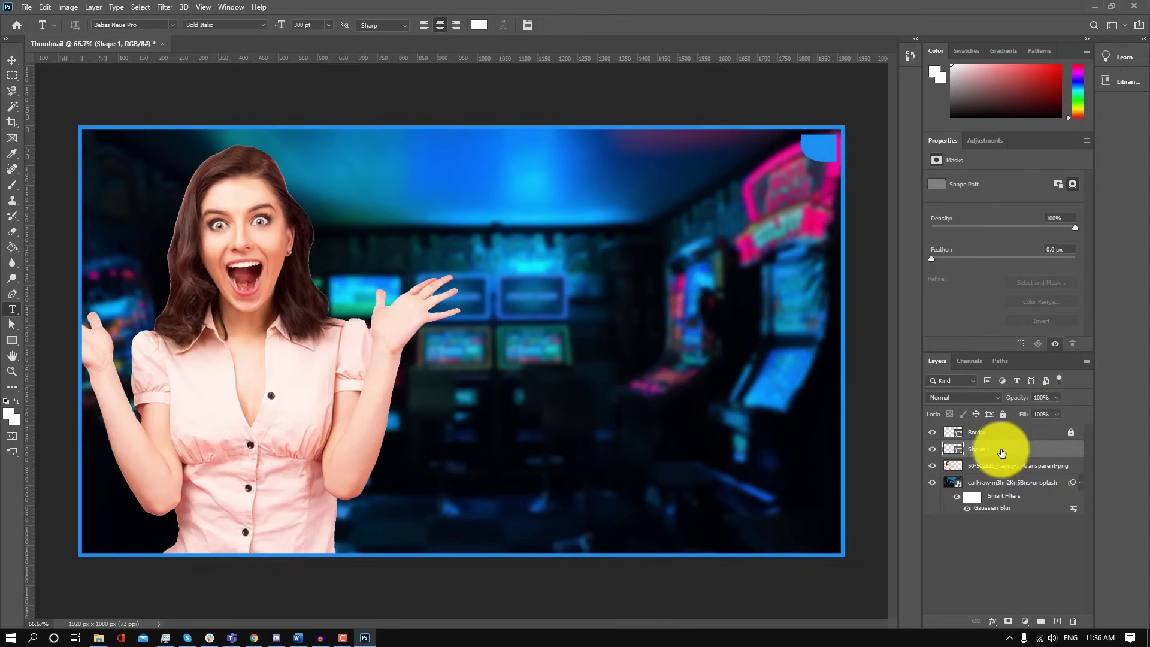
click(495, 311)
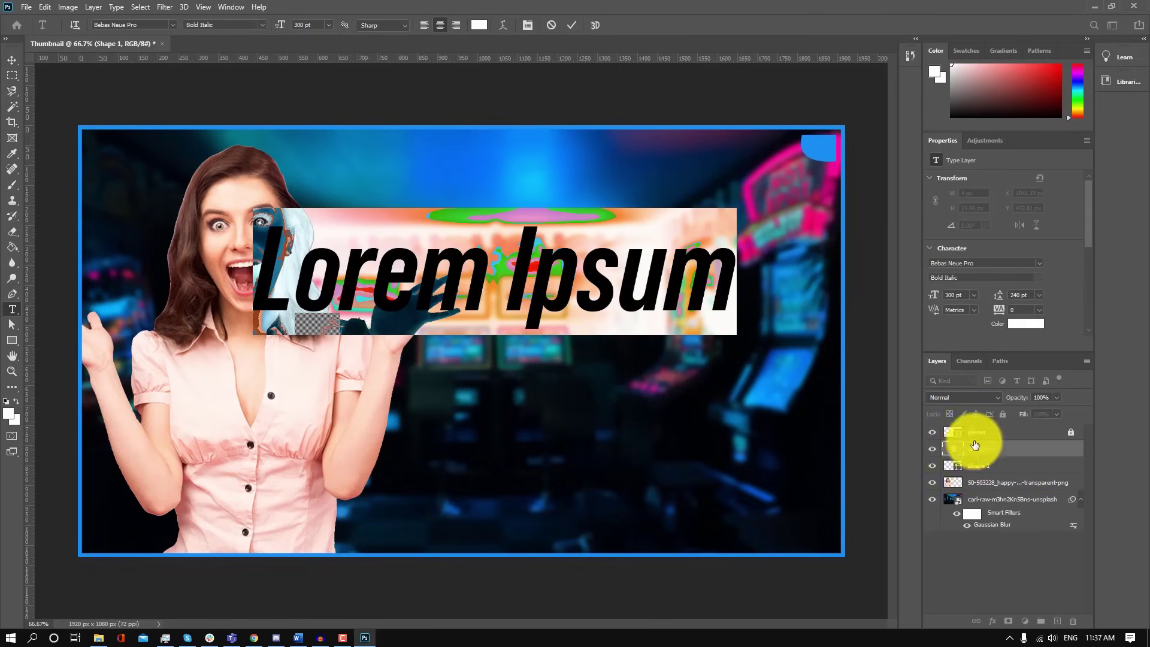
click(624, 290)
drag(719, 290, 258, 289)
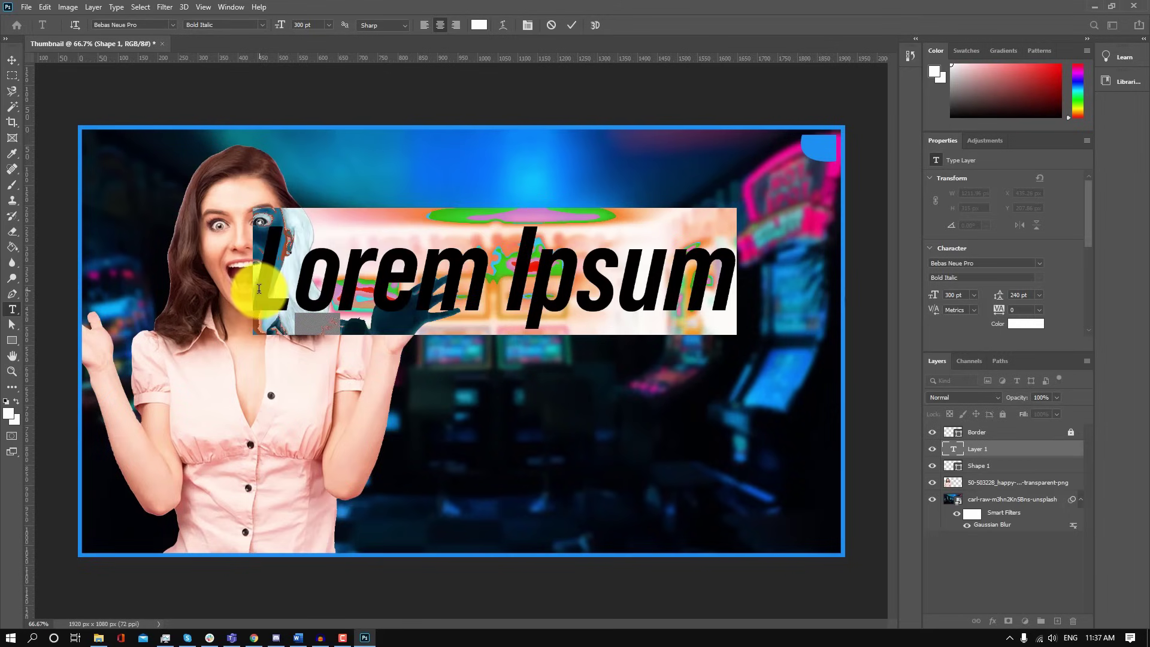
text(COO)
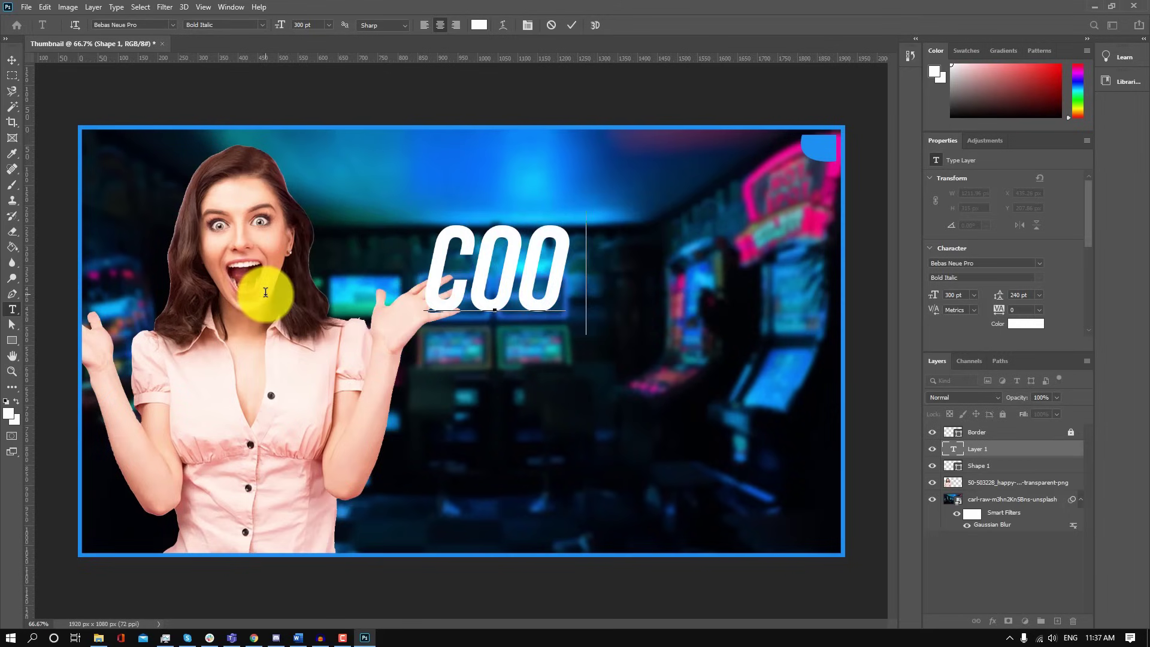
text(LEST)
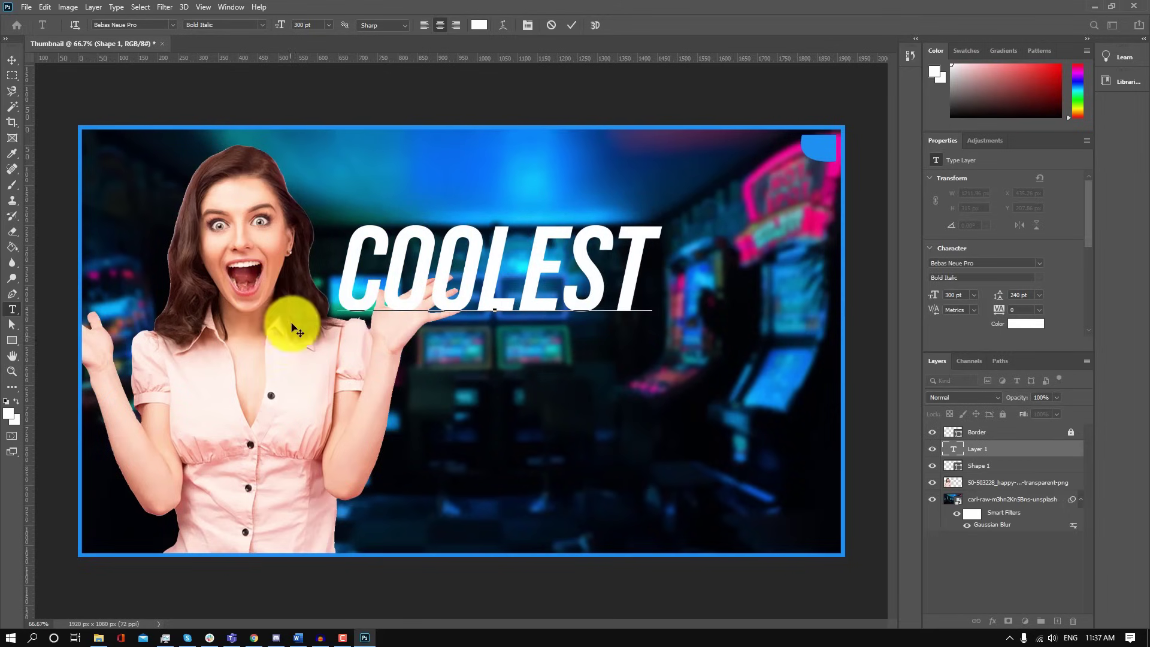
- Select the word COOLEST and look through the available font families, font styles and font sizes
drag(351, 273, 699, 267)
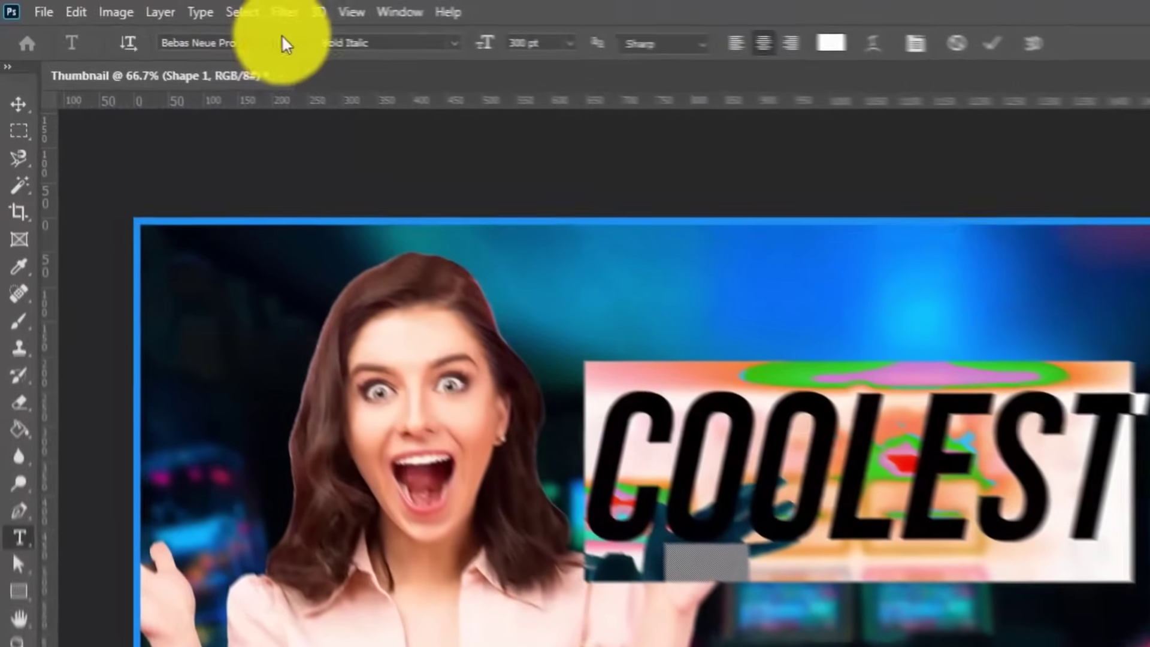
click(172, 24)
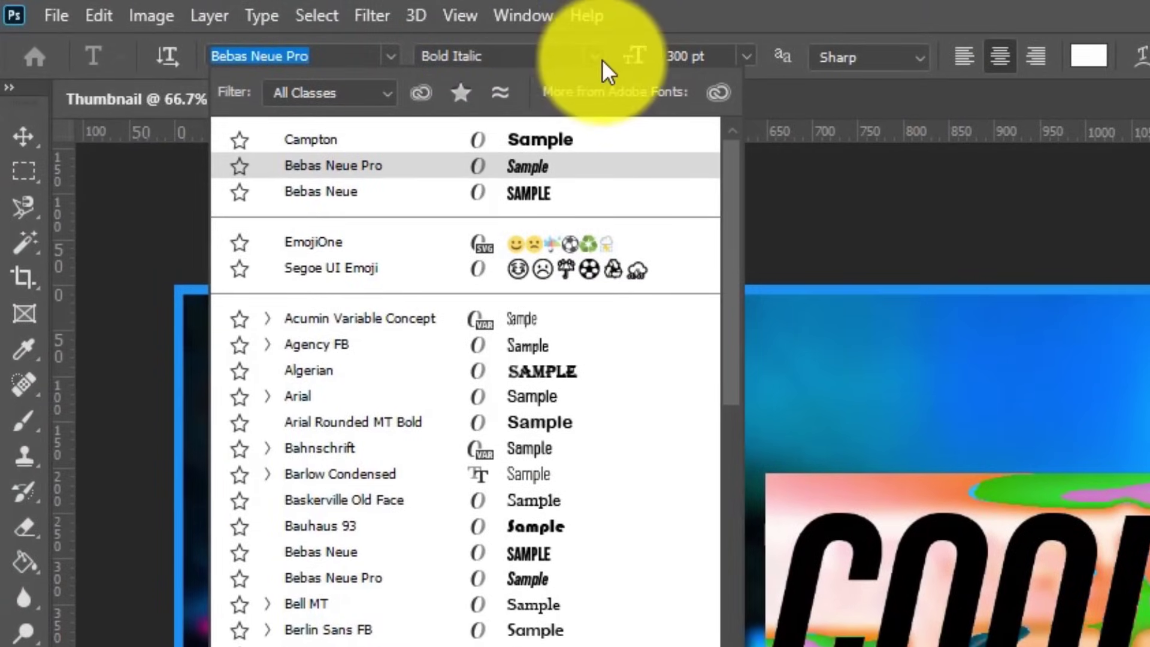
click(543, 51)
click(544, 51)
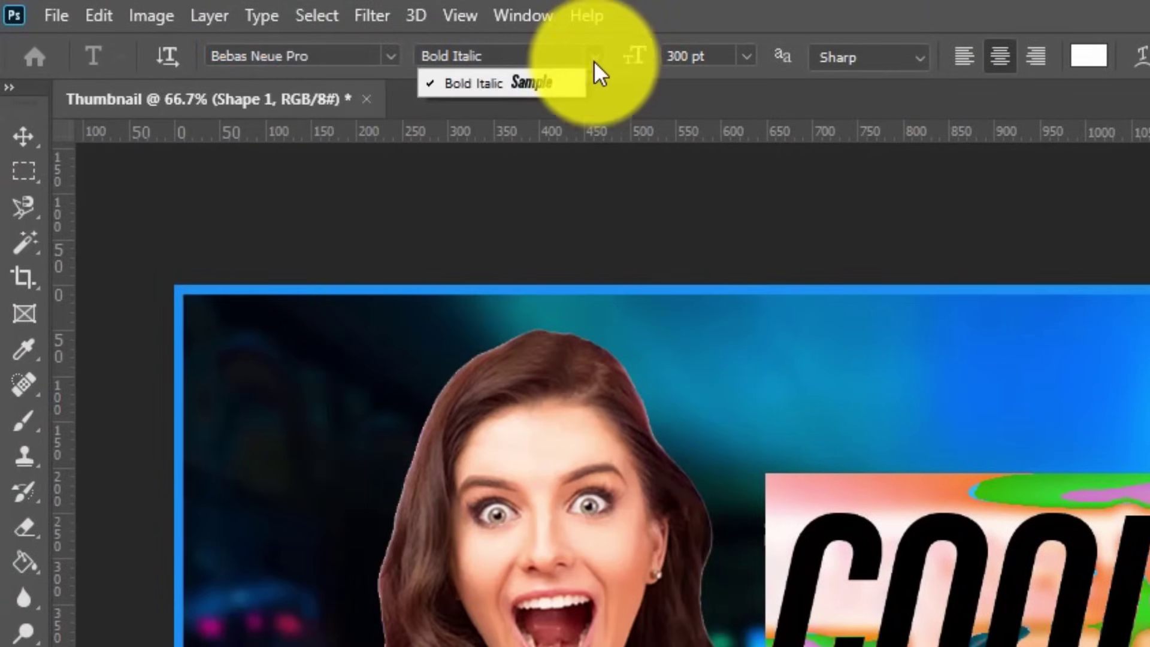
click(737, 63)
click(743, 58)
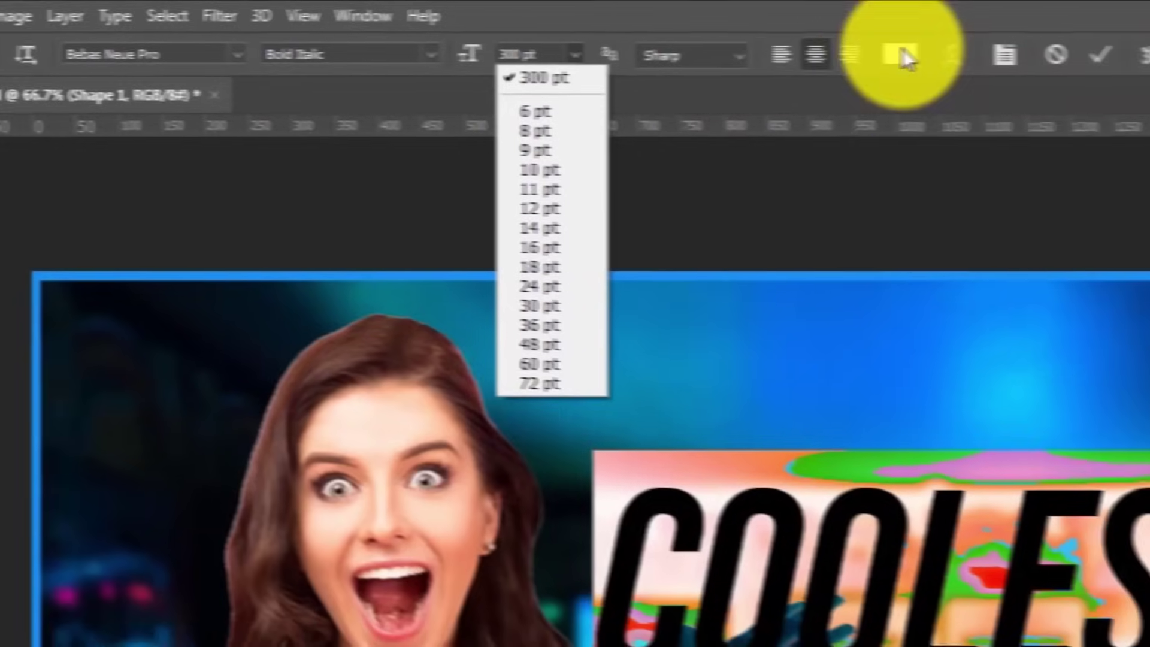
key(Escape)
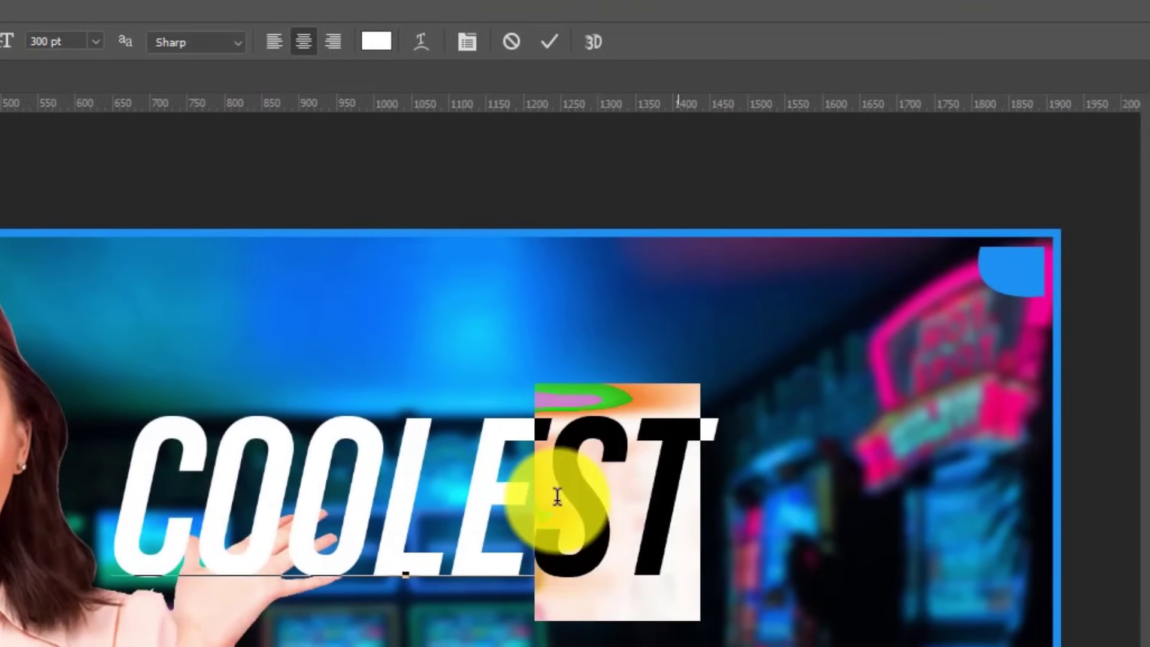
click(367, 43)
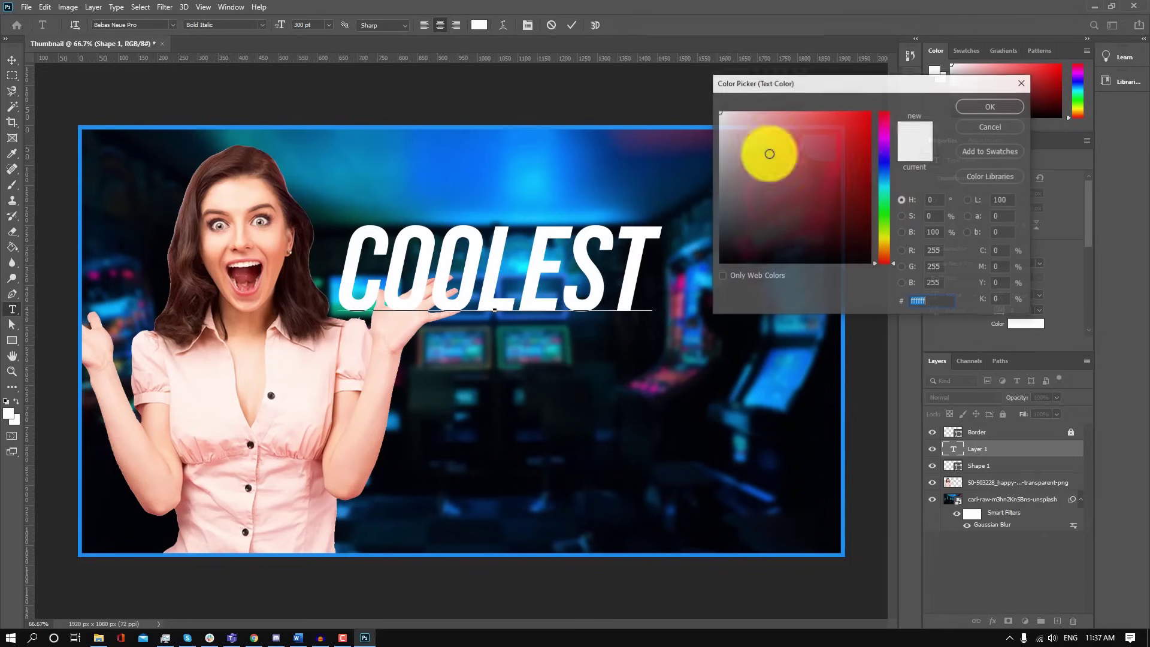
drag(907, 281, 1073, 215)
drag(851, 120, 851, 118)
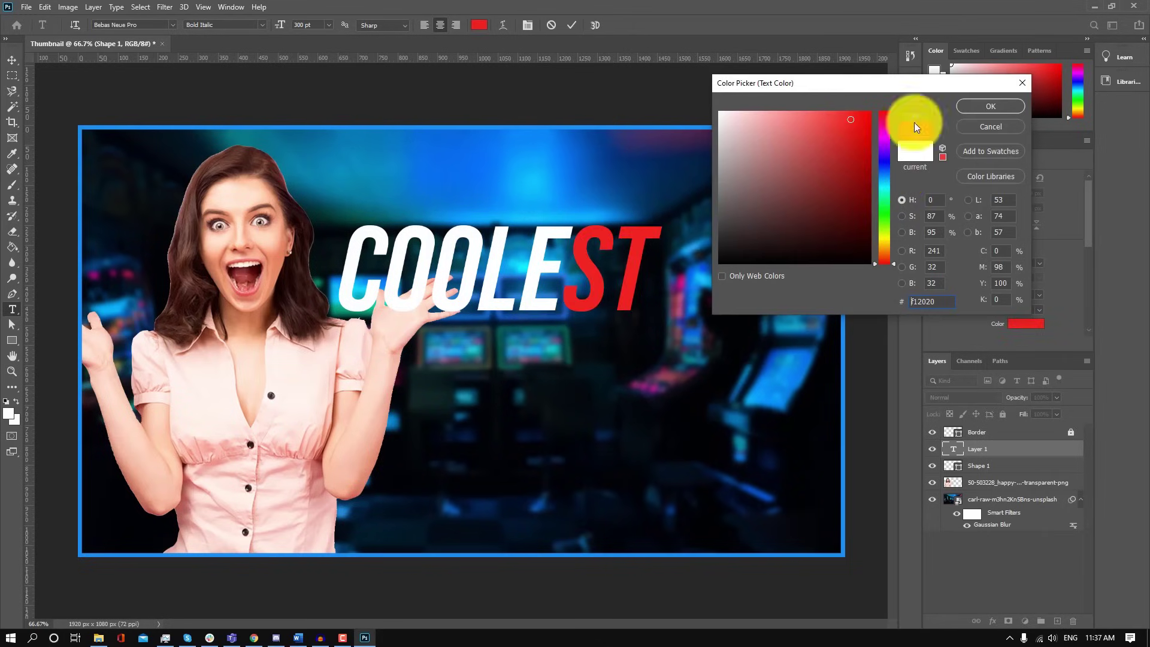
click(991, 126)
- Set the COOLEST text size to 450 pt and move it beside the woman to about X 654 px, Y 195 px
click(372, 257)
drag(360, 257, 659, 283)
click(308, 26)
text(450)
key(Return)
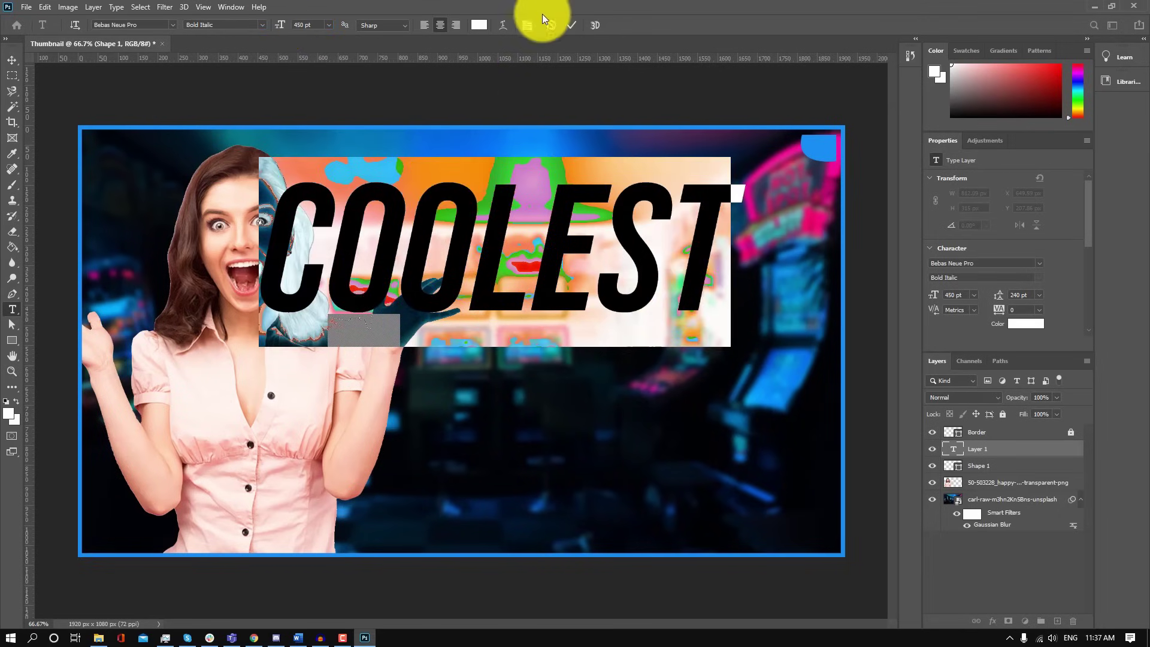
click(573, 25)
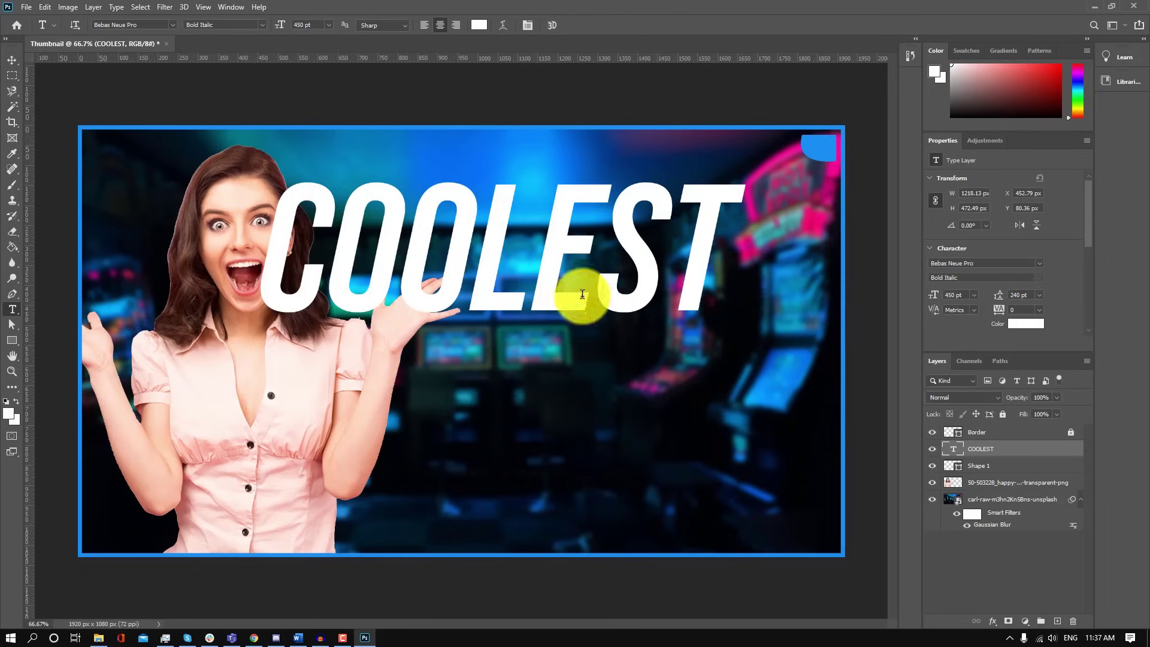
click(12, 60)
drag(431, 275, 509, 319)
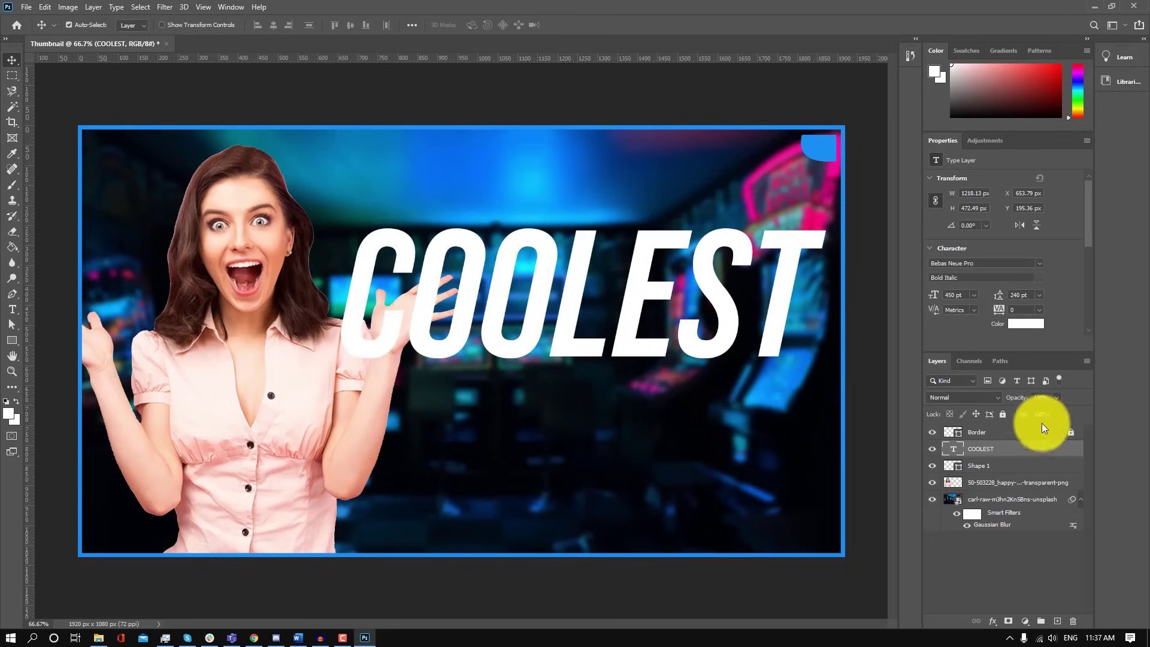
- Duplicate the COOLEST text layer and replace the copy's text with SETUP
right_click(1023, 453)
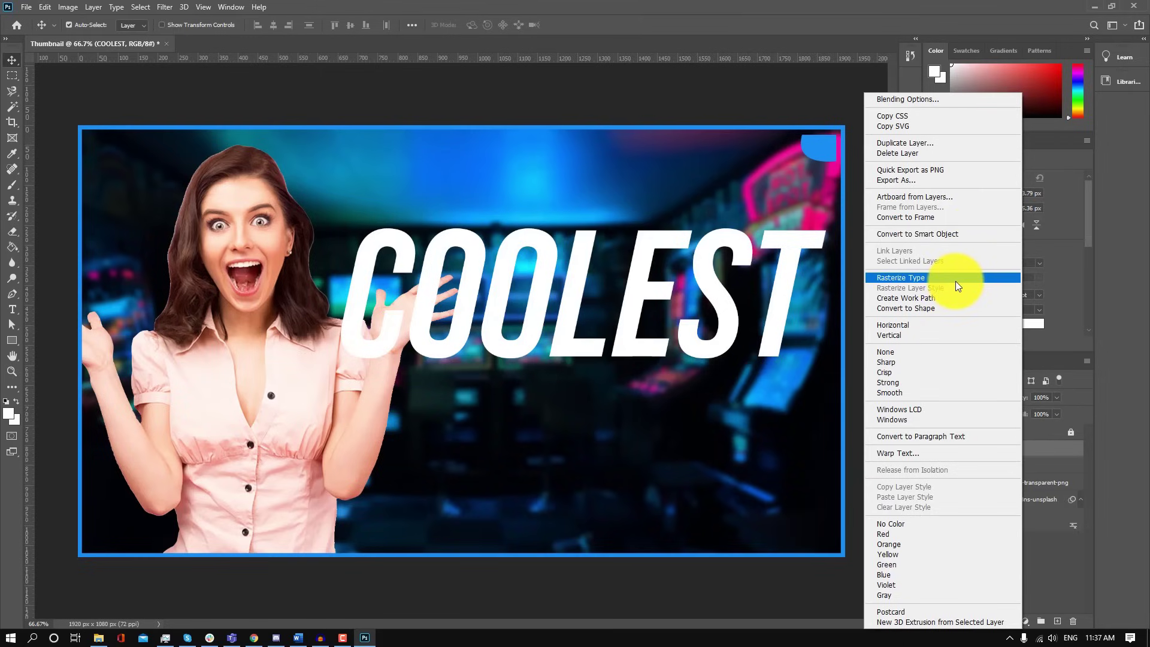
click(948, 146)
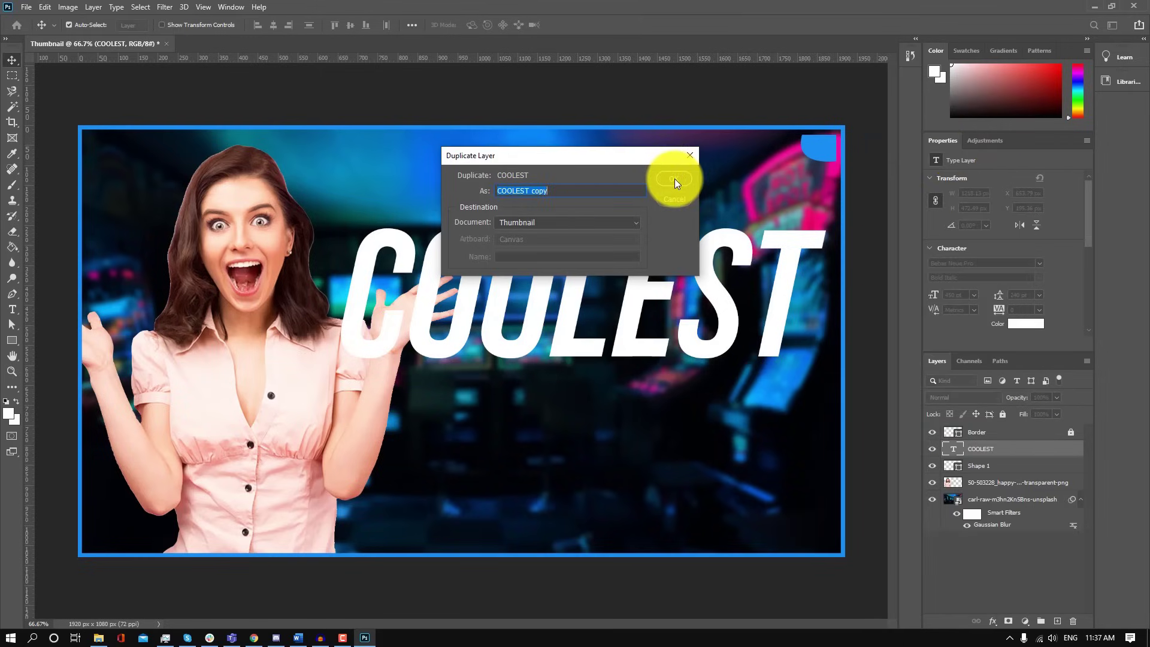
click(676, 179)
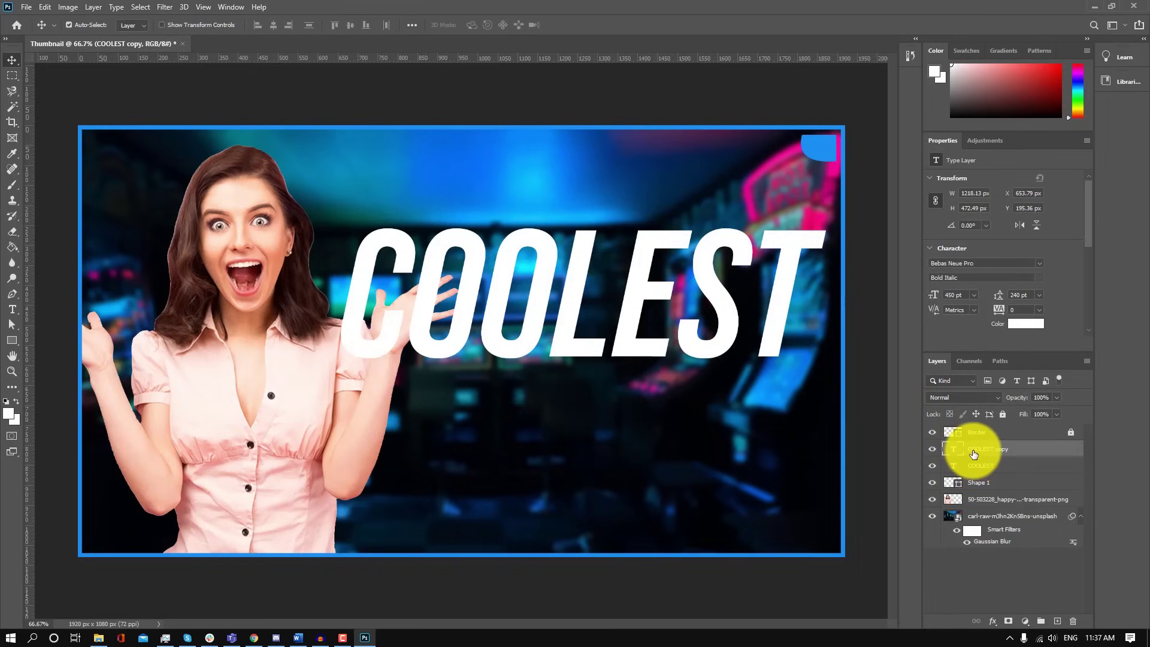
click(11, 309)
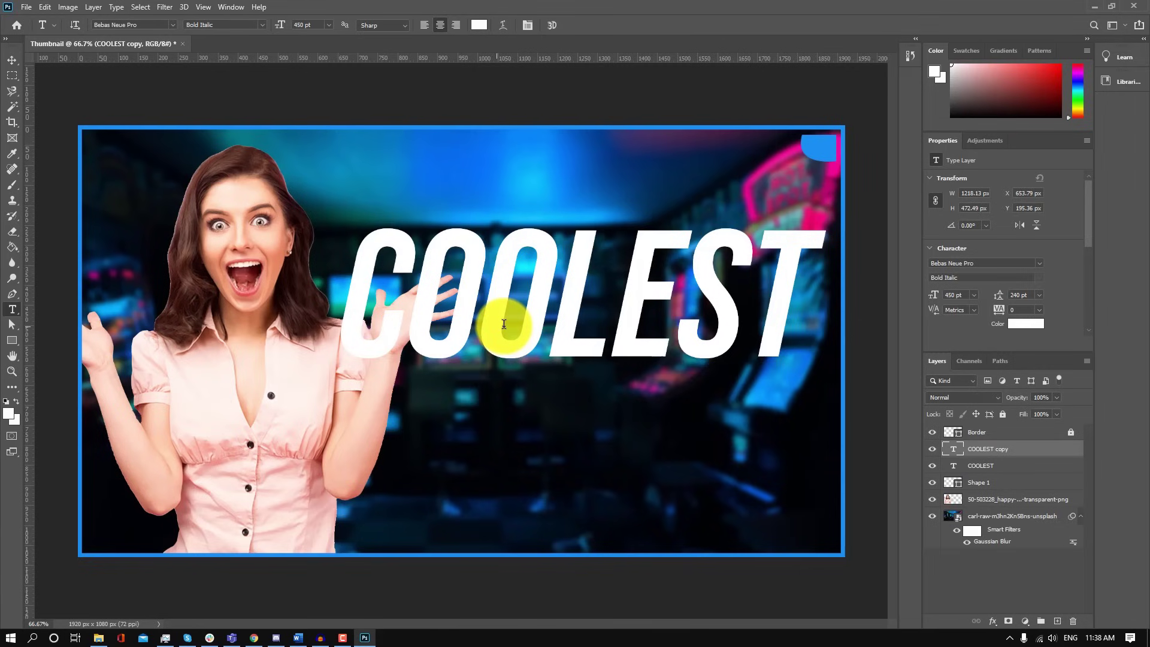
drag(360, 303, 820, 320)
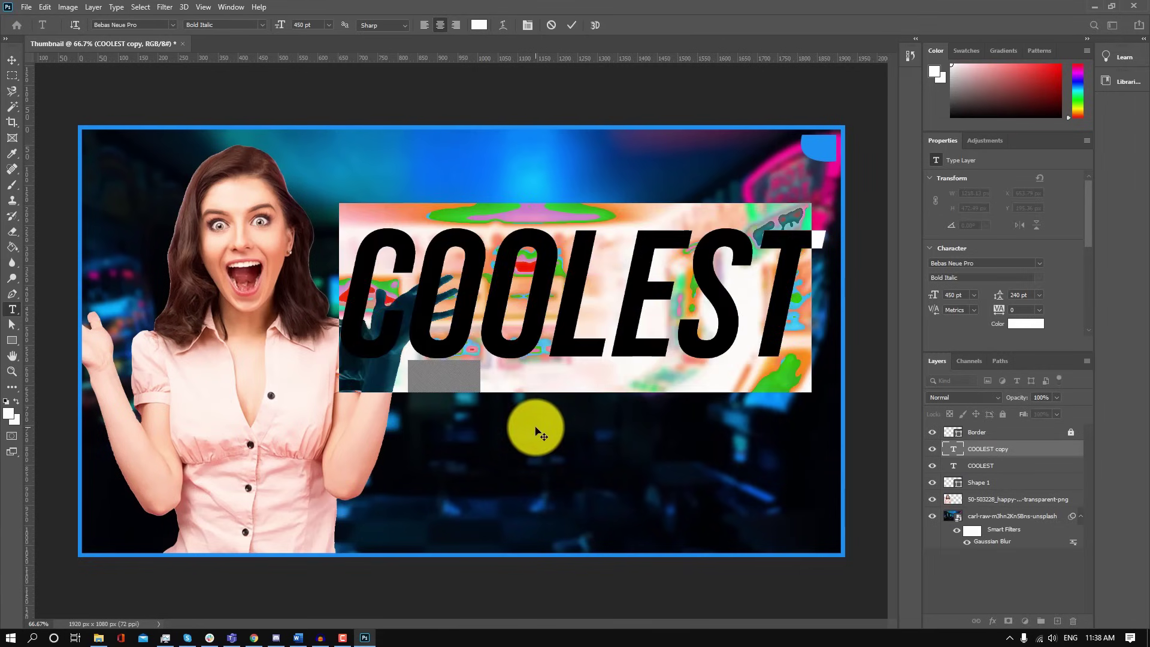
text(SETUP)
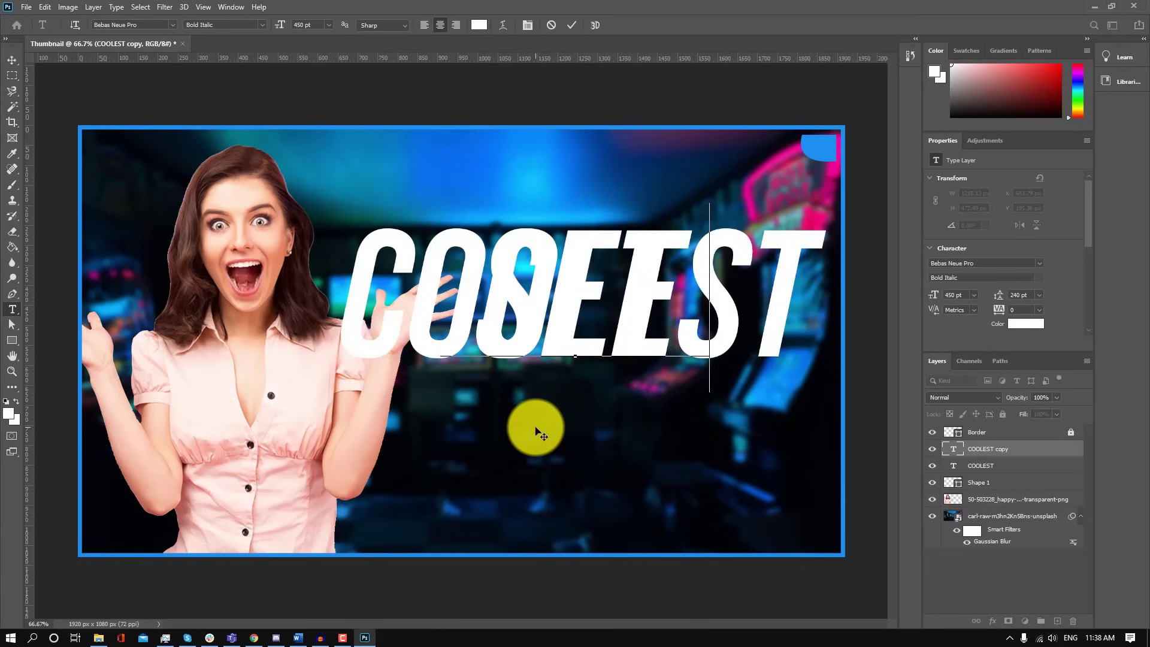
- Set the SETUP text in Campton Bold DEMO at 375 pt
double_click(647, 279)
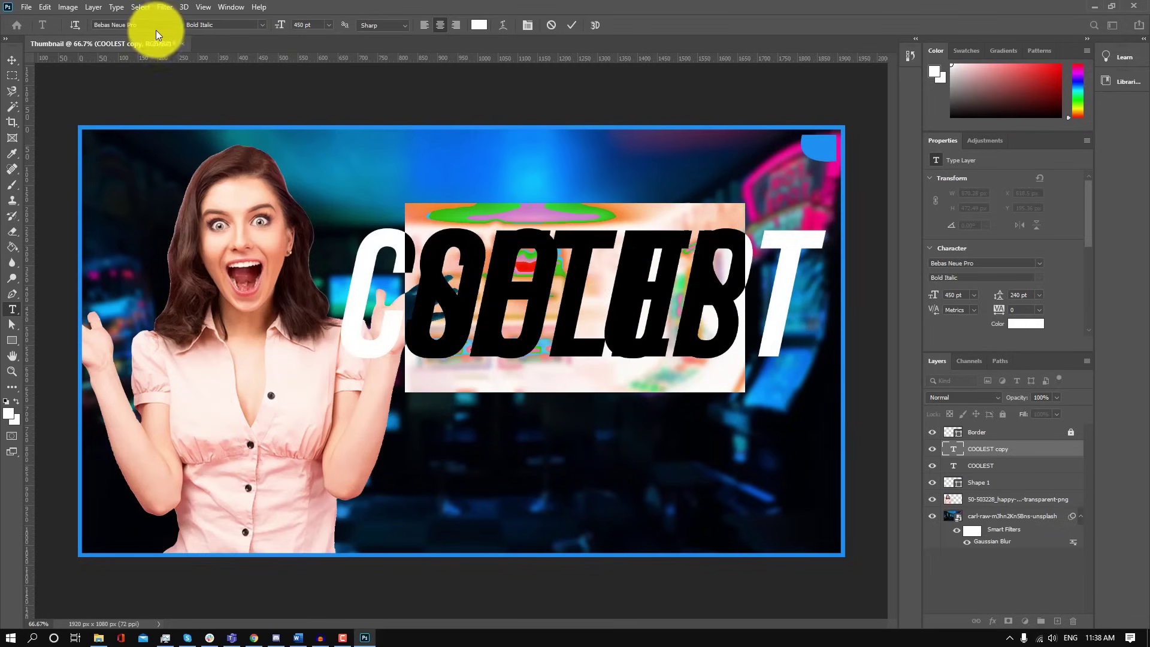
text(camp)
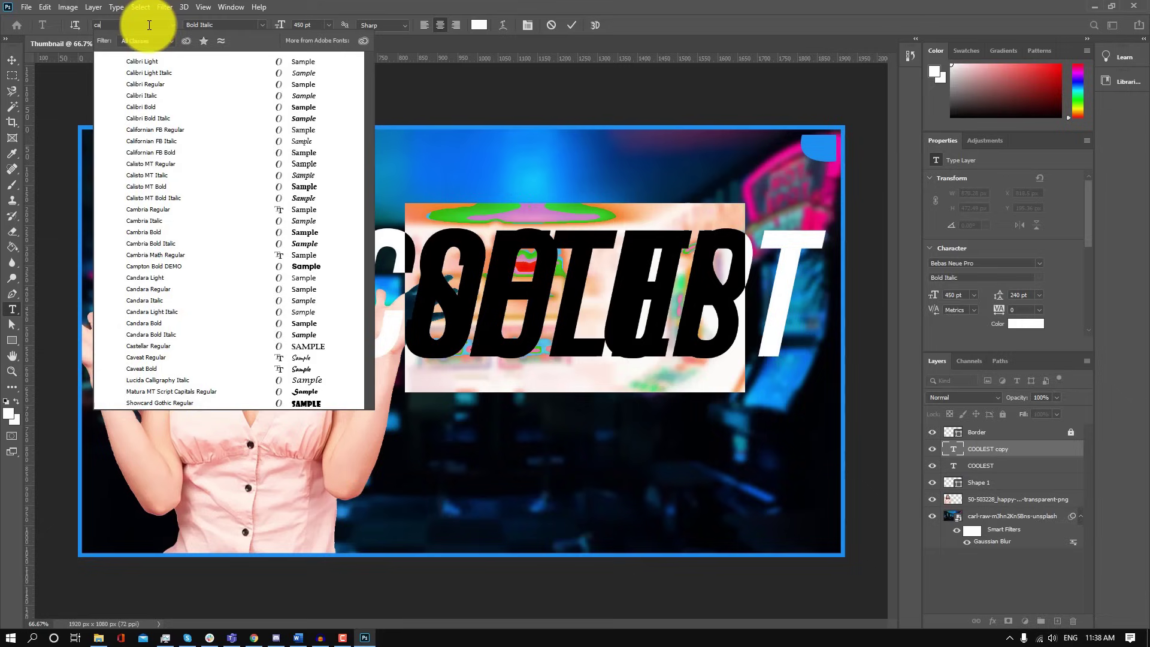
click(177, 61)
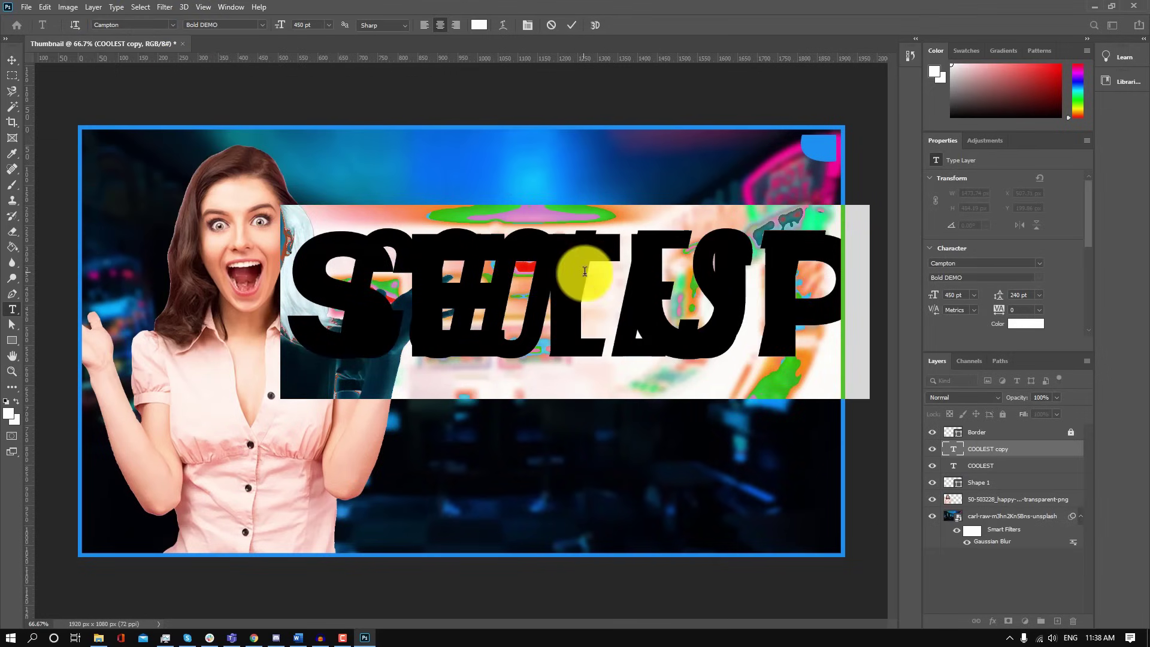
click(305, 24)
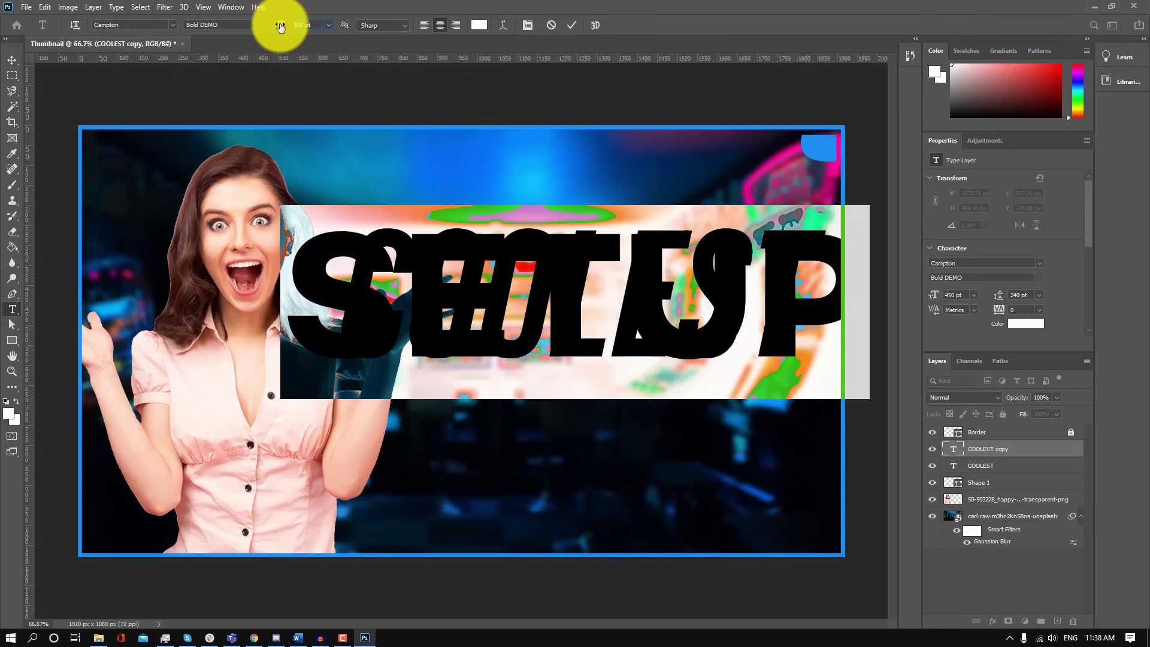
text(400)
key(Return)
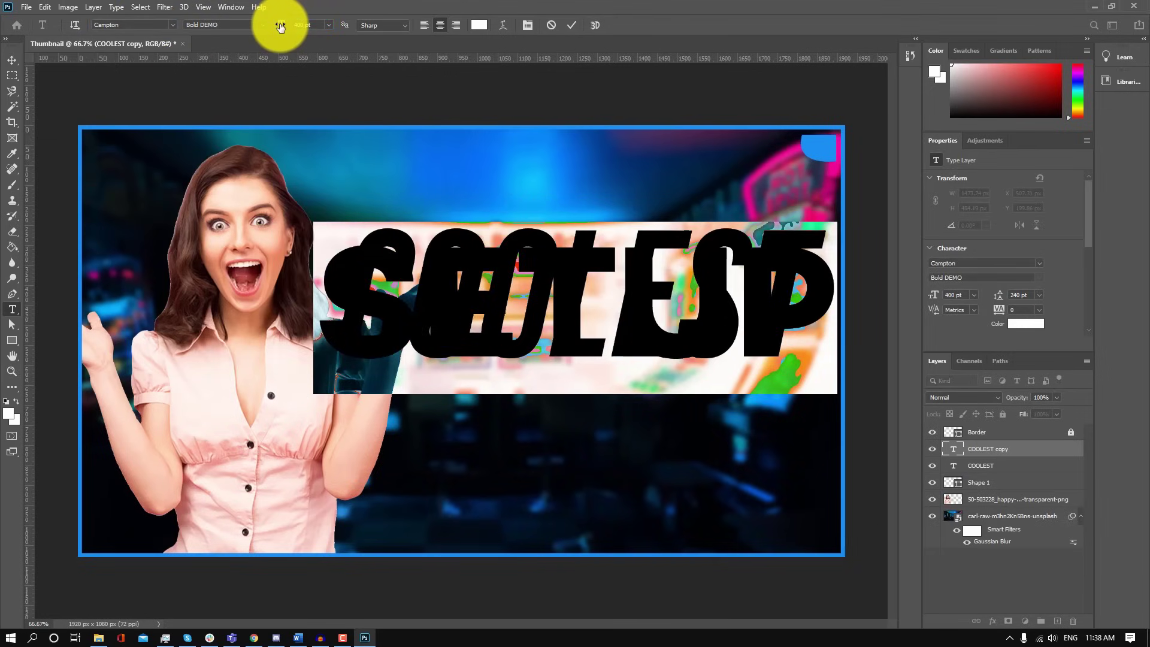
click(306, 24)
click(572, 26)
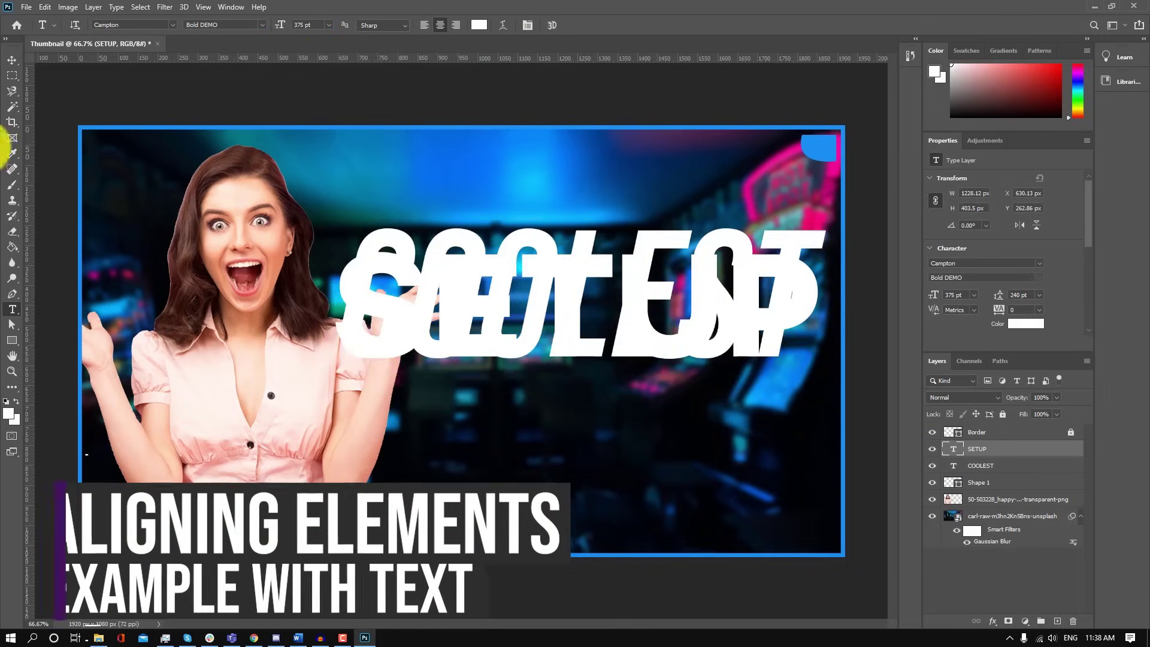
- Move the SETUP text below COOLEST to about X 245 px, Y 617 px
click(12, 60)
drag(563, 316, 566, 422)
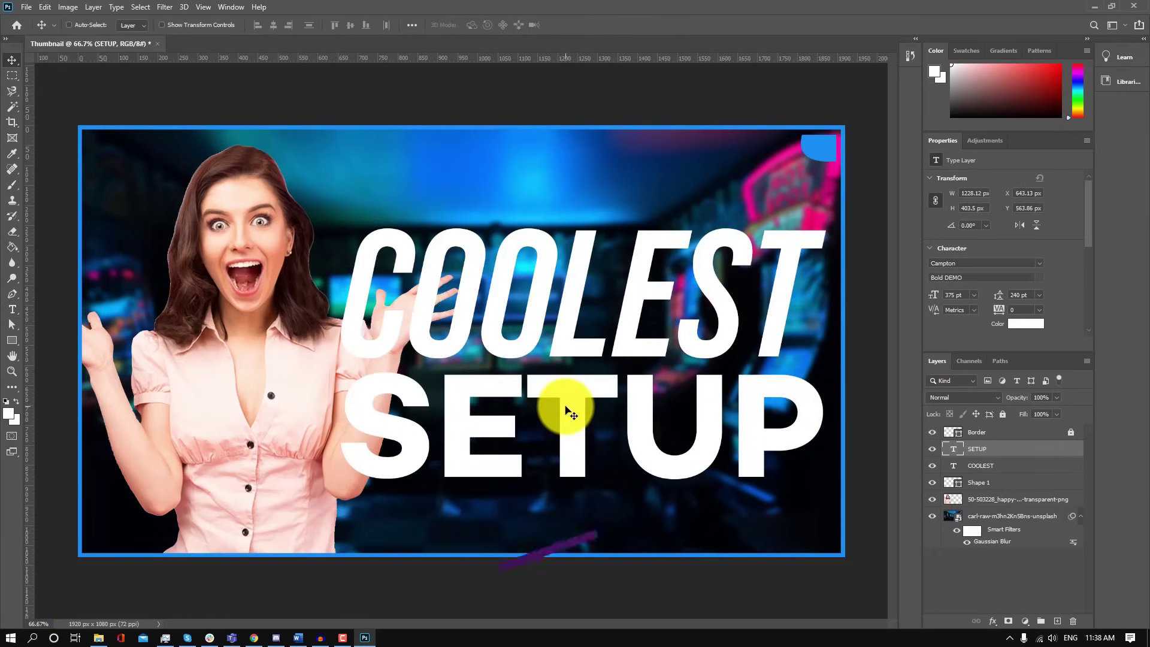
key(ctrl+z)
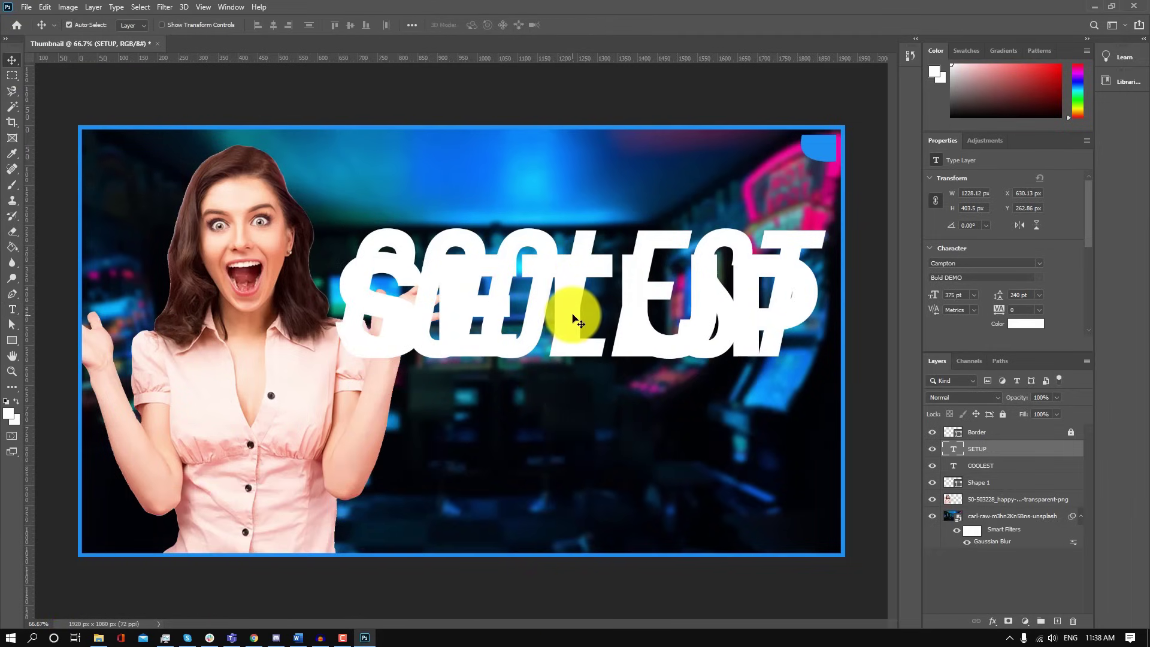
drag(573, 282, 536, 462)
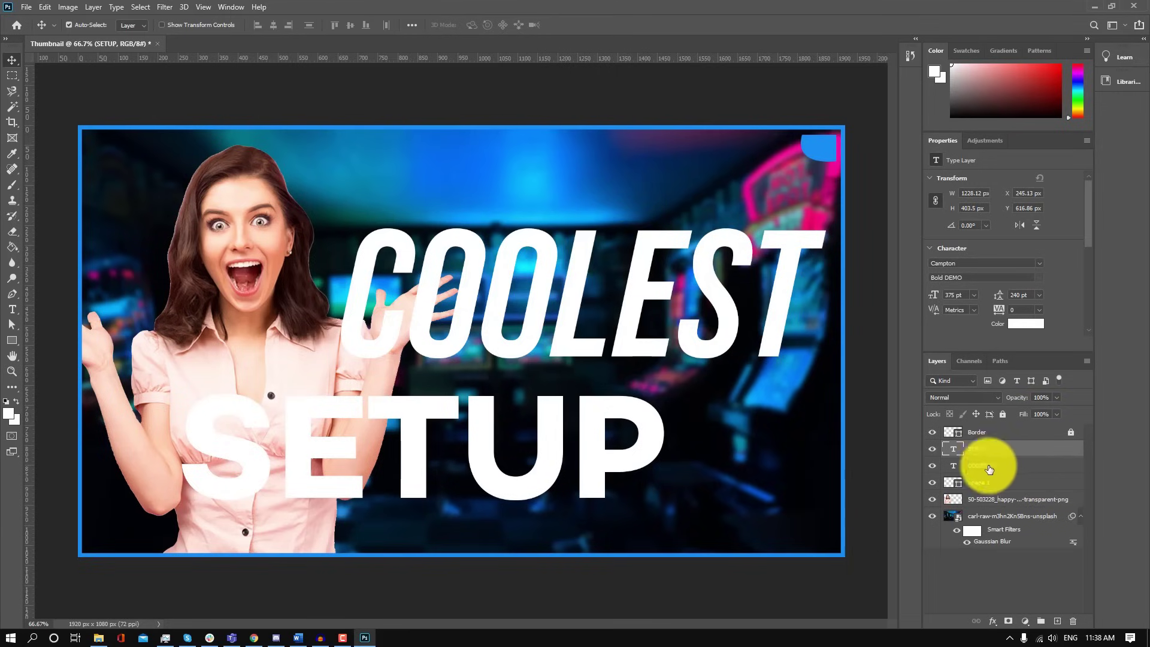
- Align SETUP by horizontal centers to a selection of the COOLEST text, deselect, and move SETUP up to about Y 569 px
ctrl+click(955, 466)
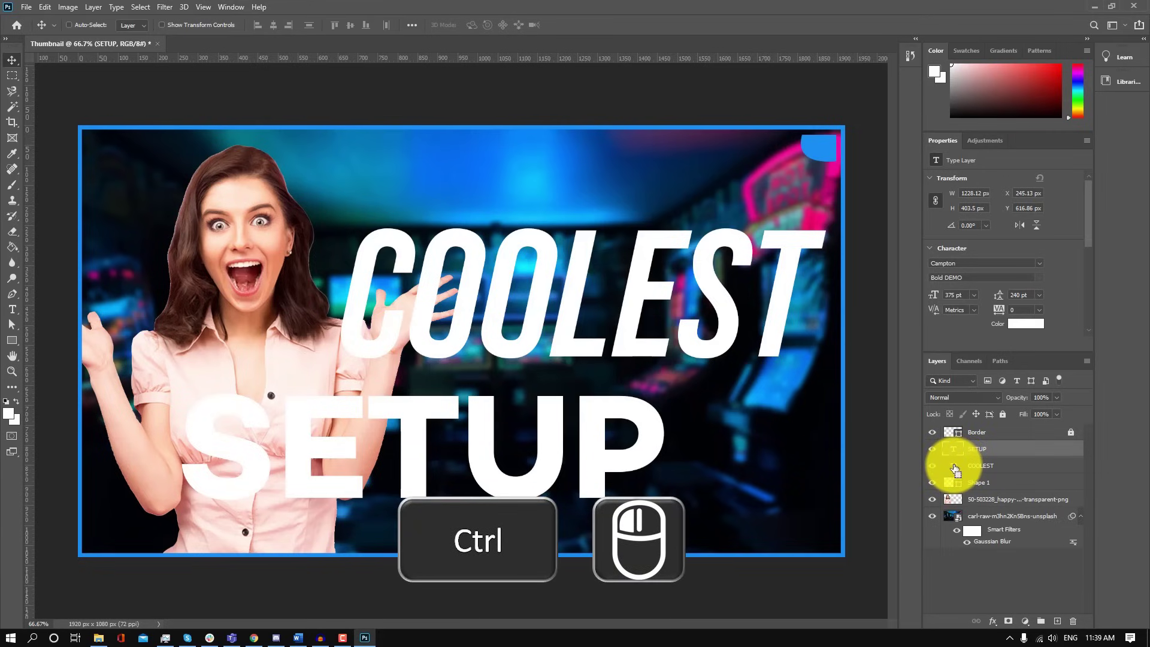
ctrl+click(956, 467)
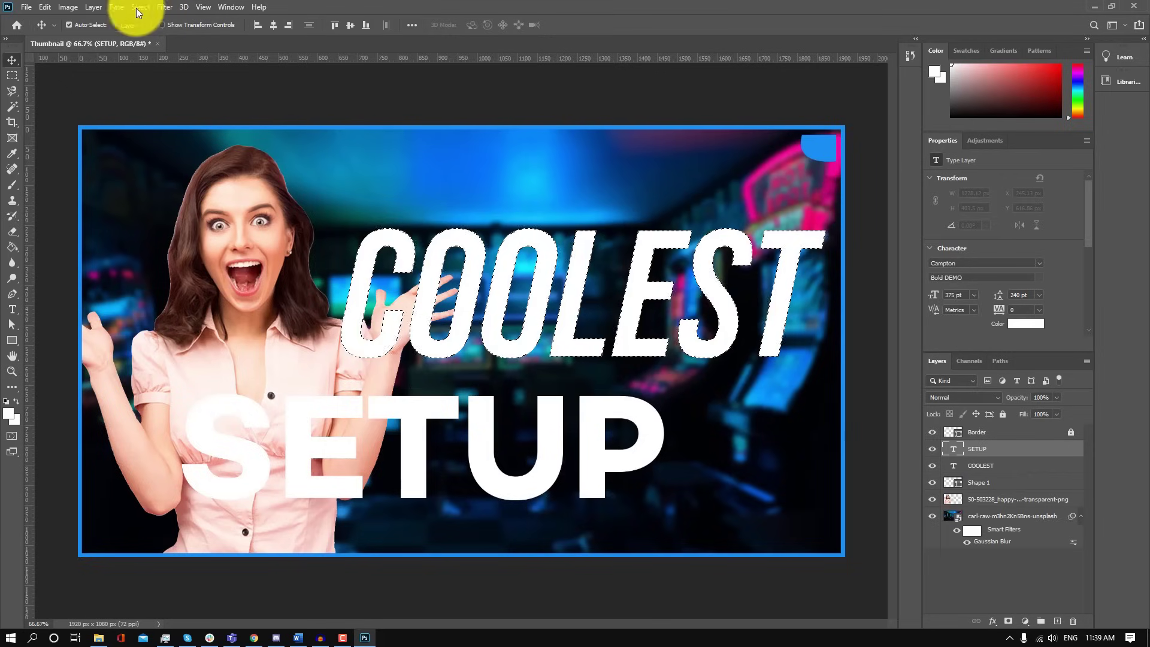
click(91, 7)
mouse_move(189, 360)
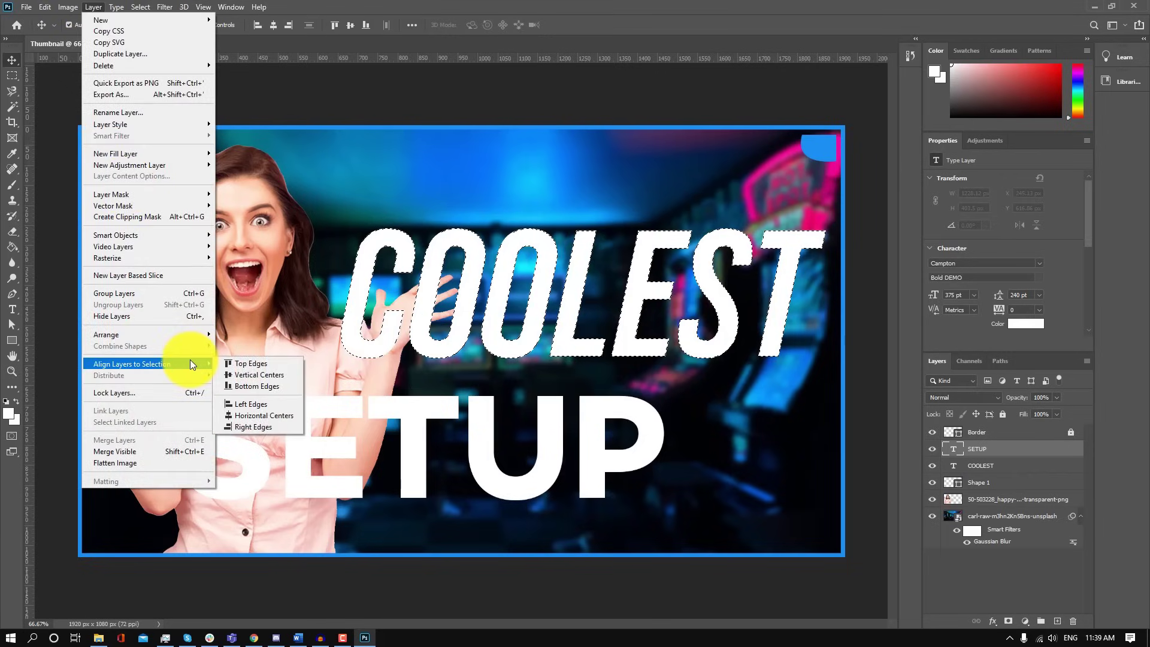
click(269, 415)
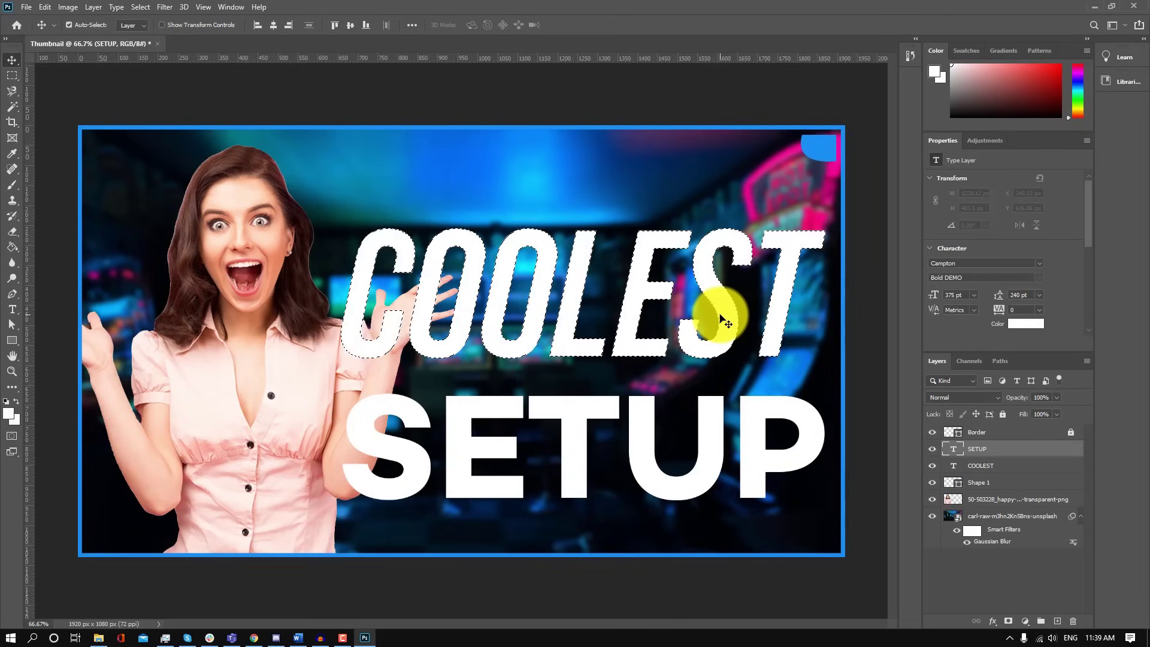
key(ctrl+d)
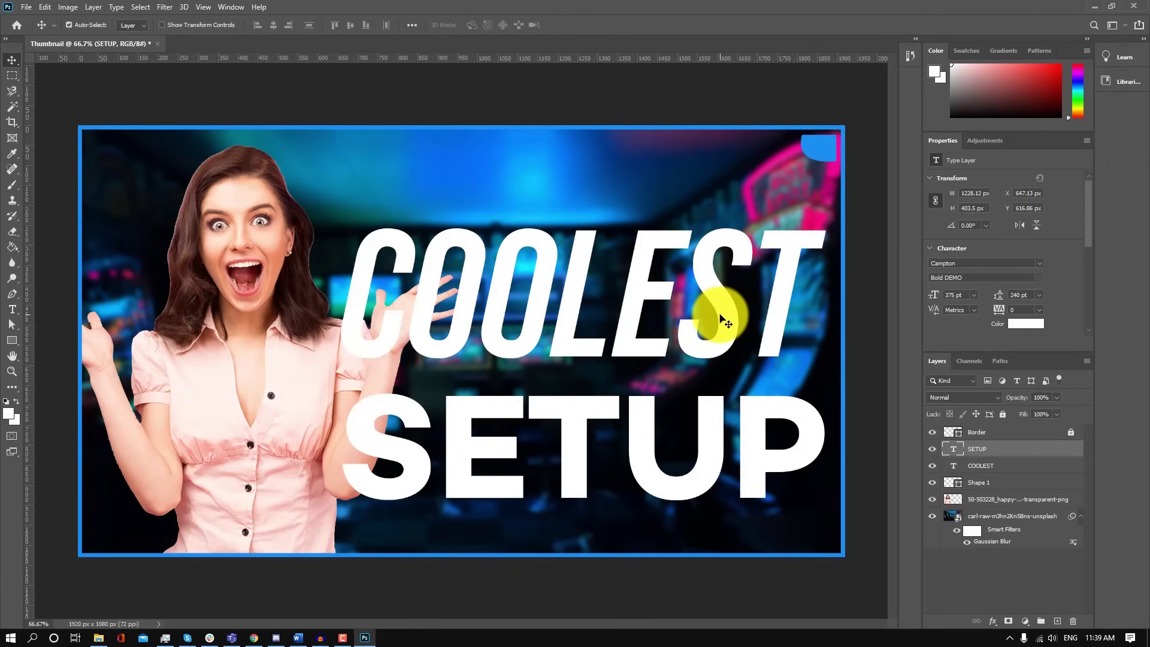
drag(580, 463, 582, 438)
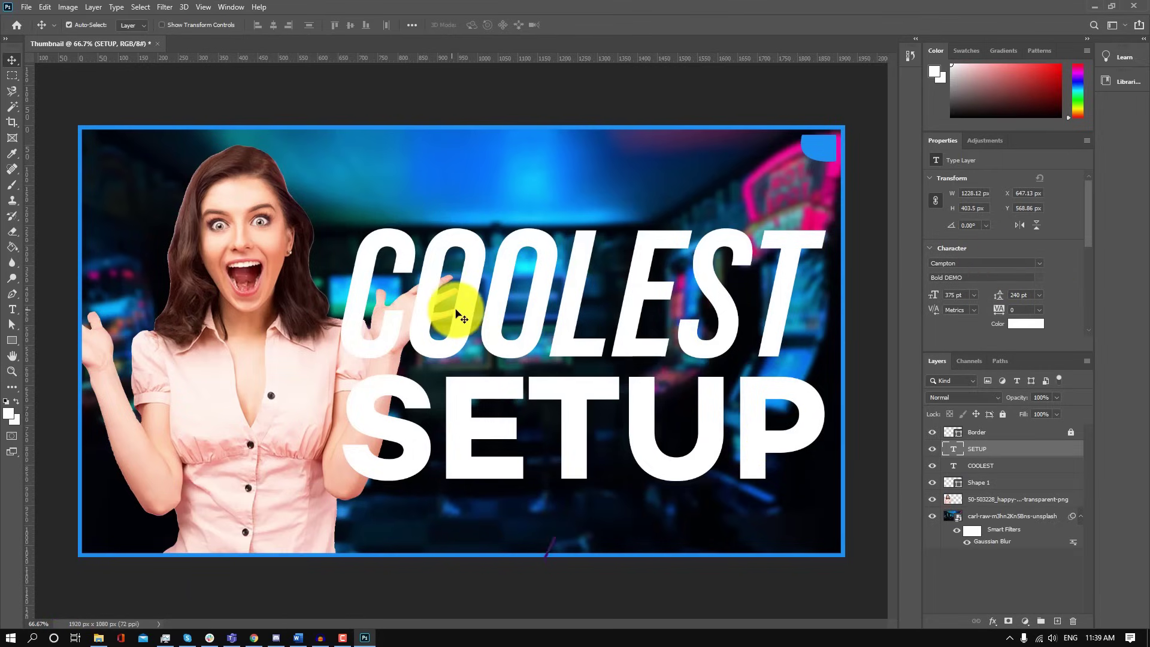
- Open the blending options of the COOLEST text layer and try out the Bevel & Emboss and Stroke effects
click(12, 309)
click(427, 278)
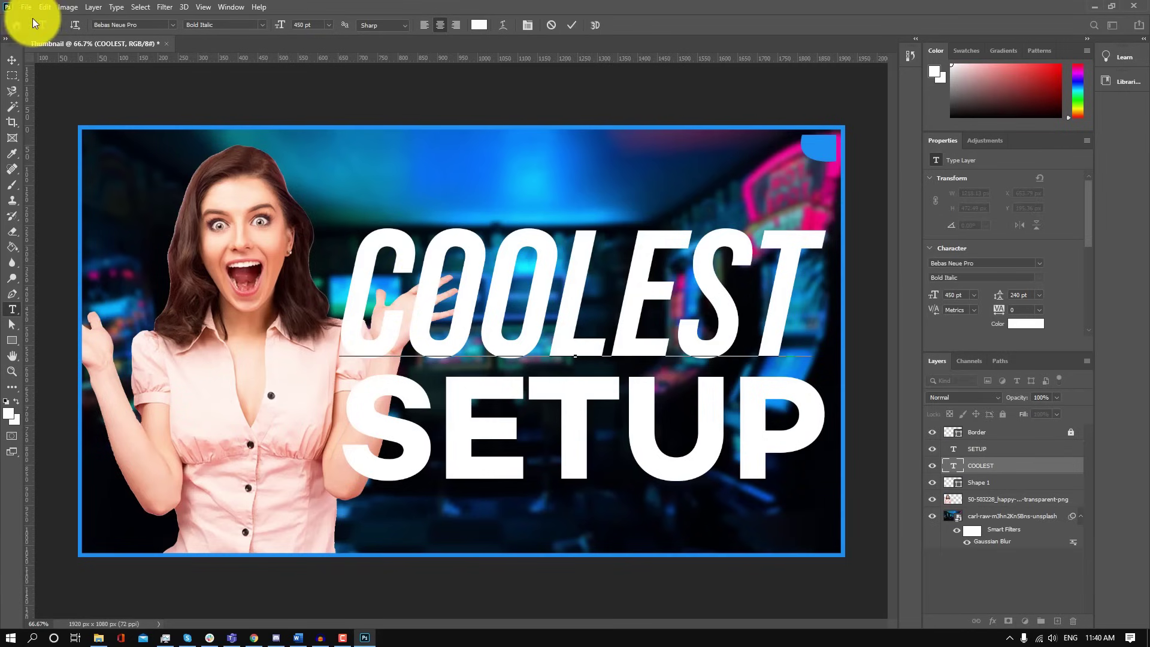
click(570, 25)
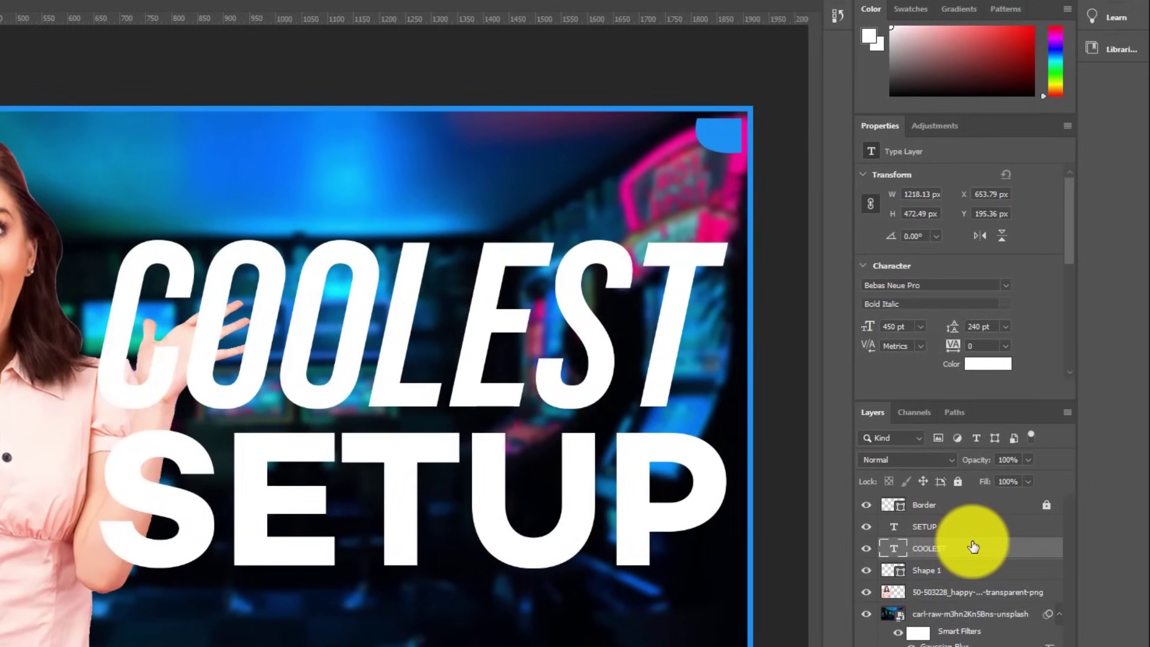
right_click(974, 548)
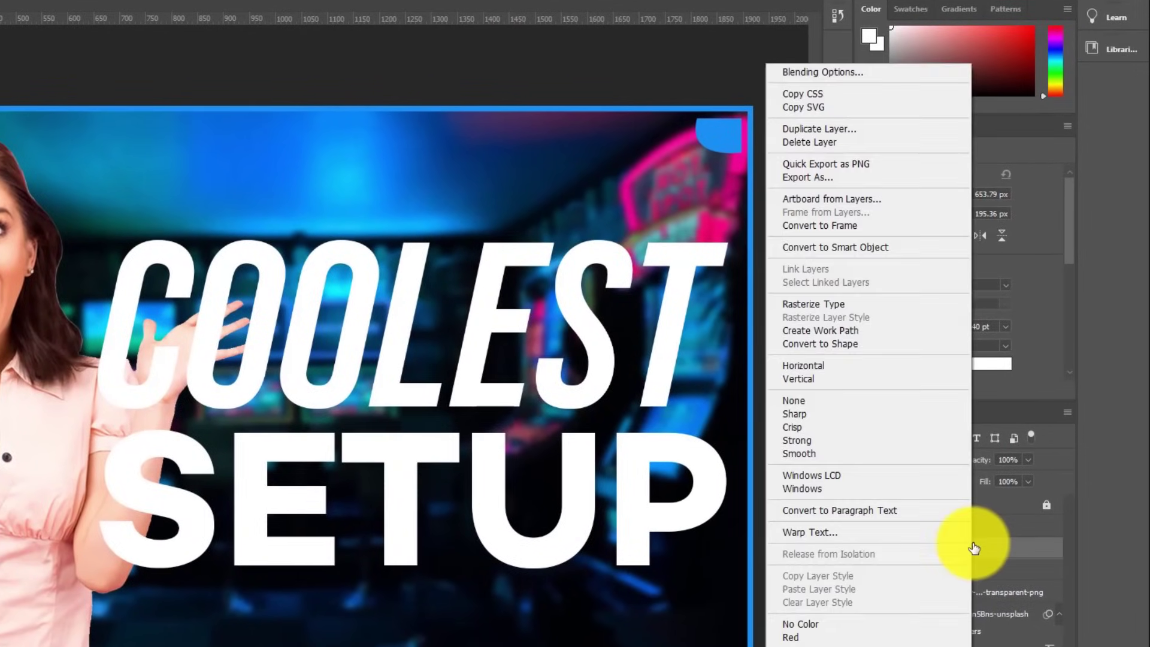
click(857, 73)
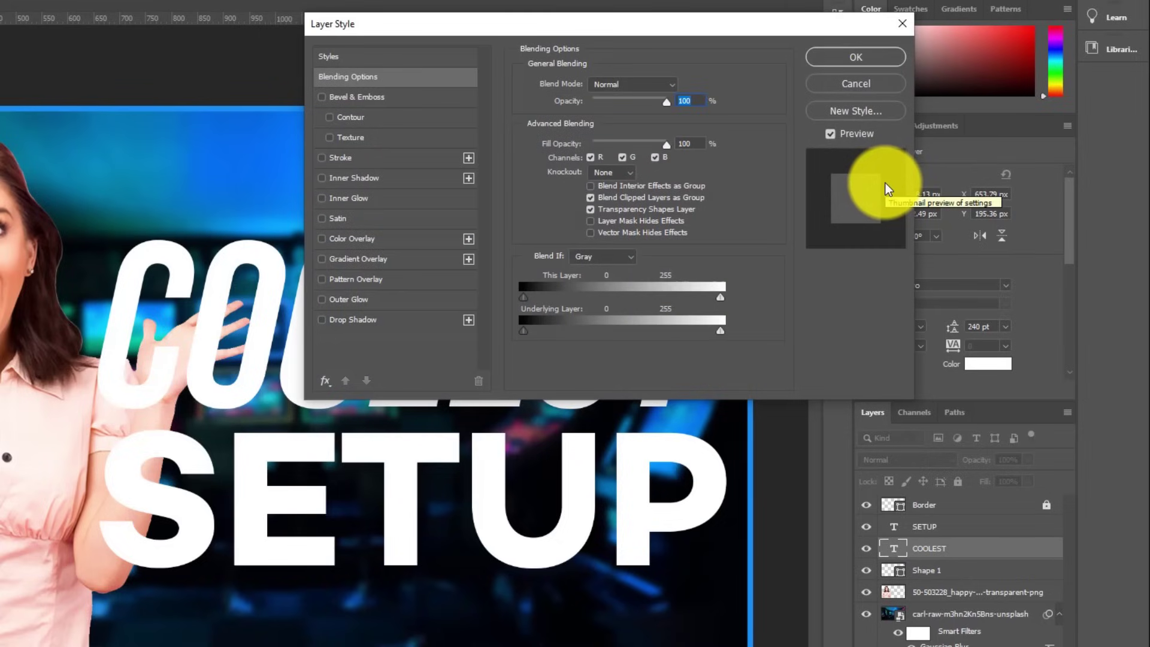
click(321, 98)
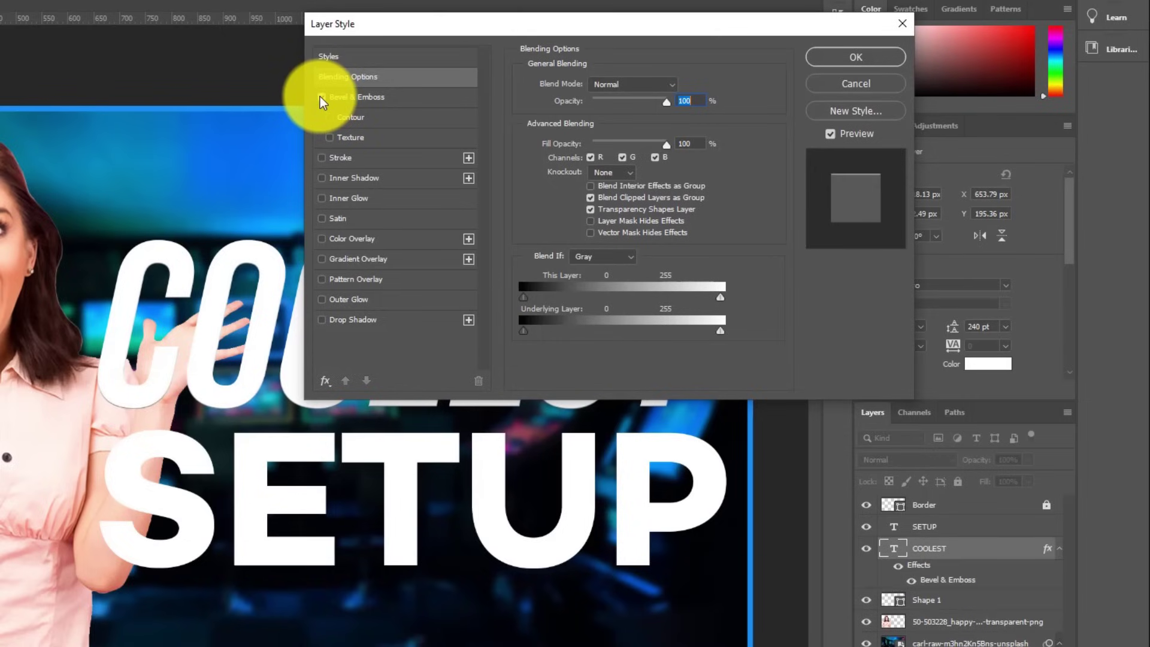
click(321, 158)
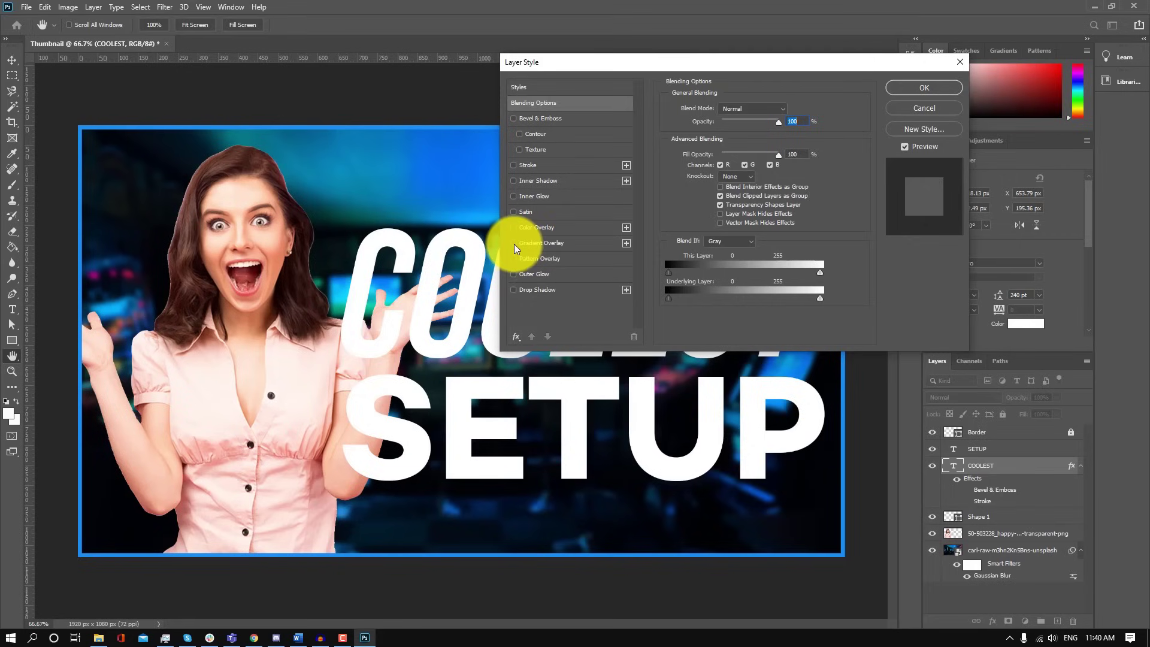
- Add a linear Gradient Overlay from black (000000) to white to the COOLEST text, with the overlay opacity set to 12%
click(321, 258)
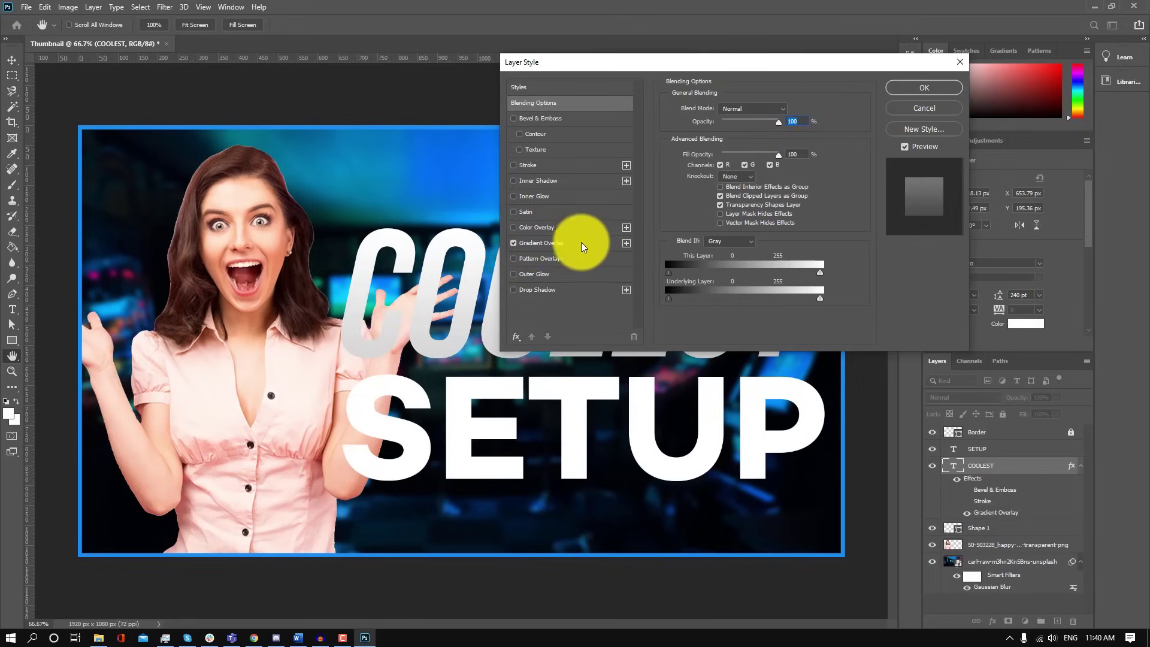
click(559, 243)
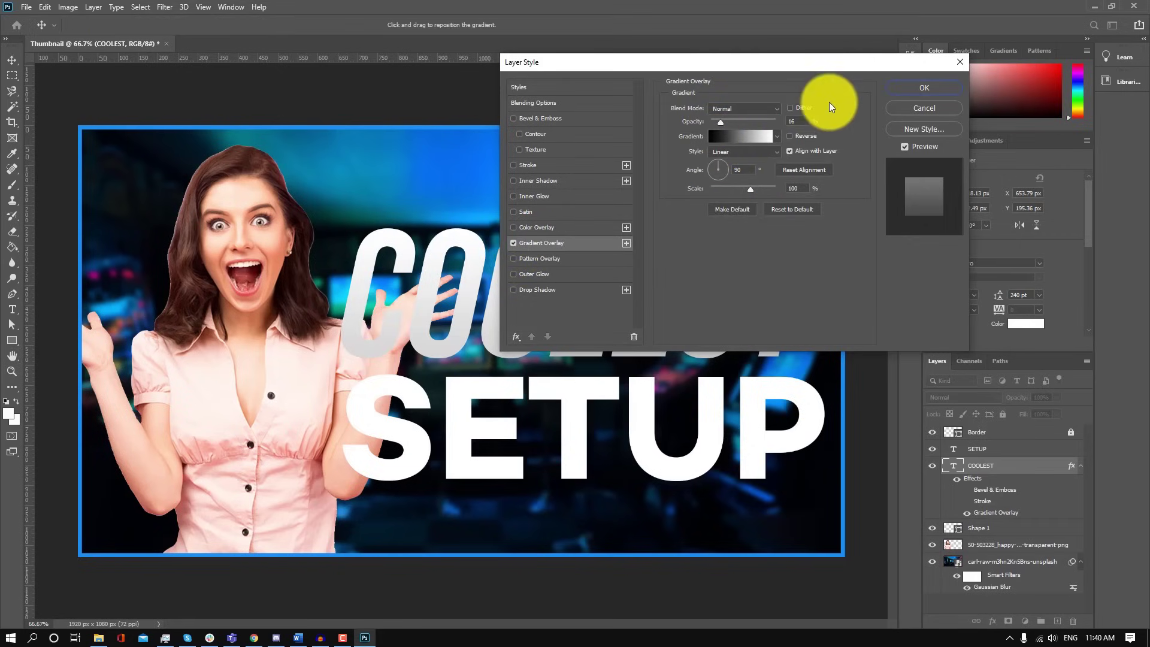
drag(839, 63, 1001, 85)
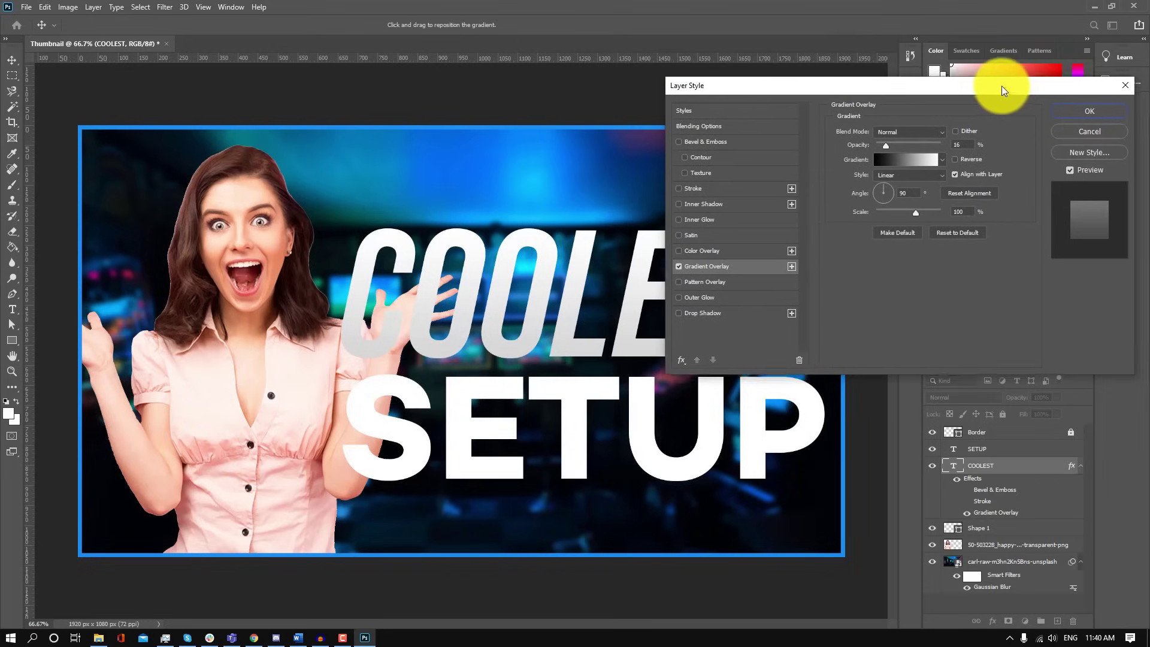
click(916, 158)
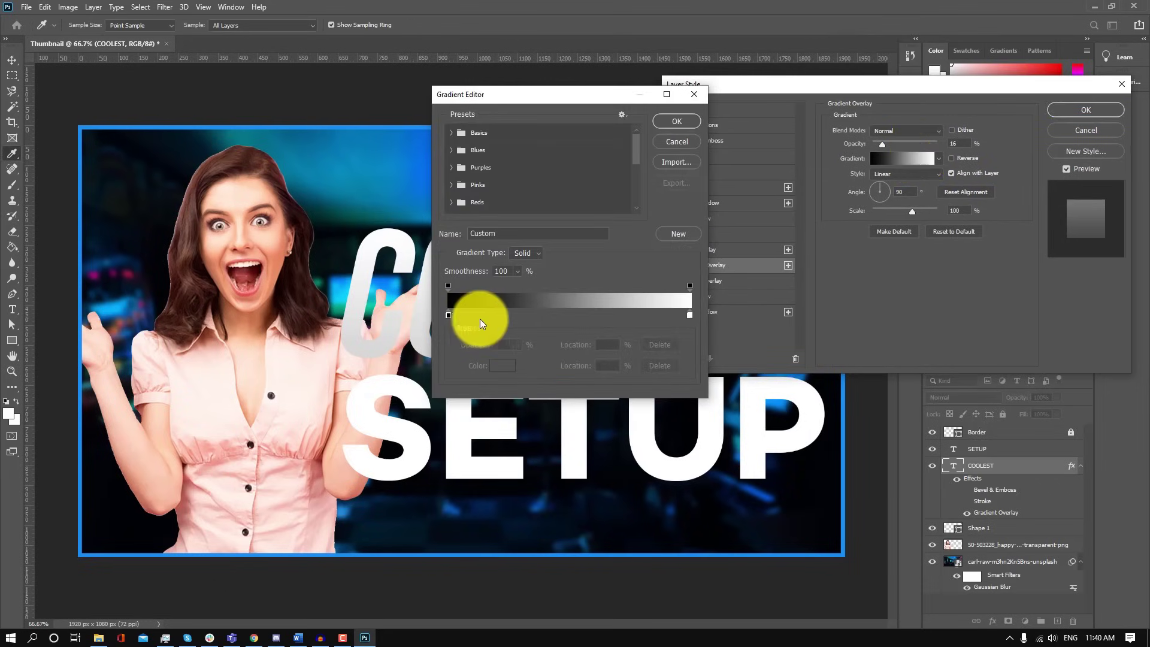
double_click(450, 315)
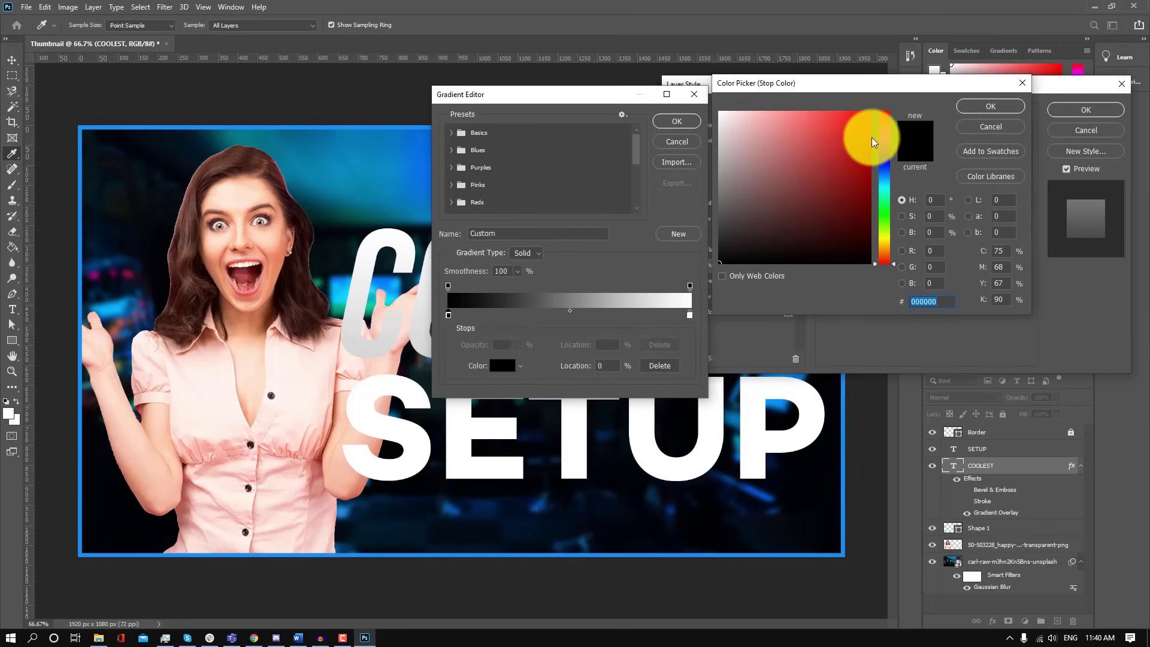
click(853, 132)
drag(859, 231, 881, 300)
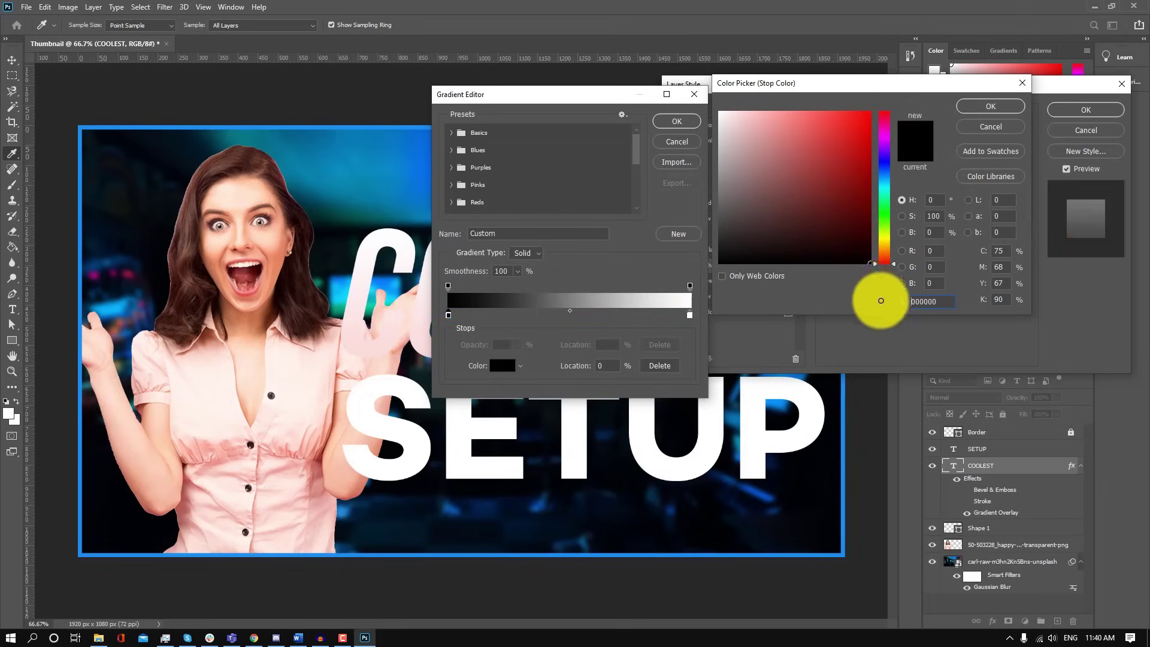
click(991, 106)
click(676, 122)
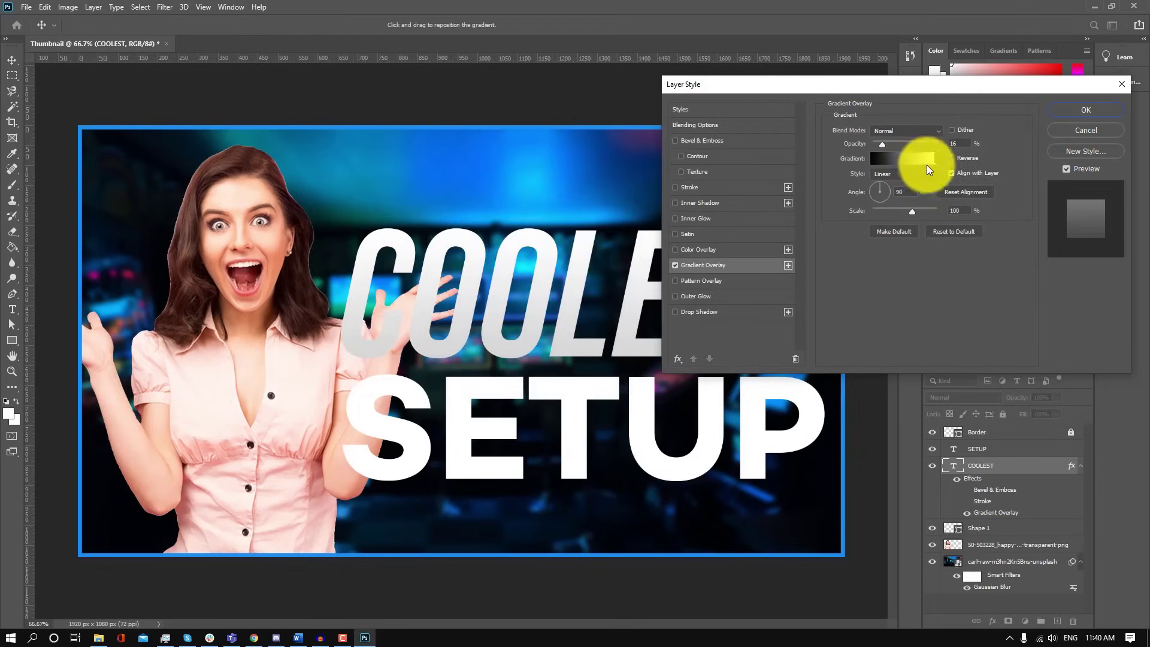
click(885, 145)
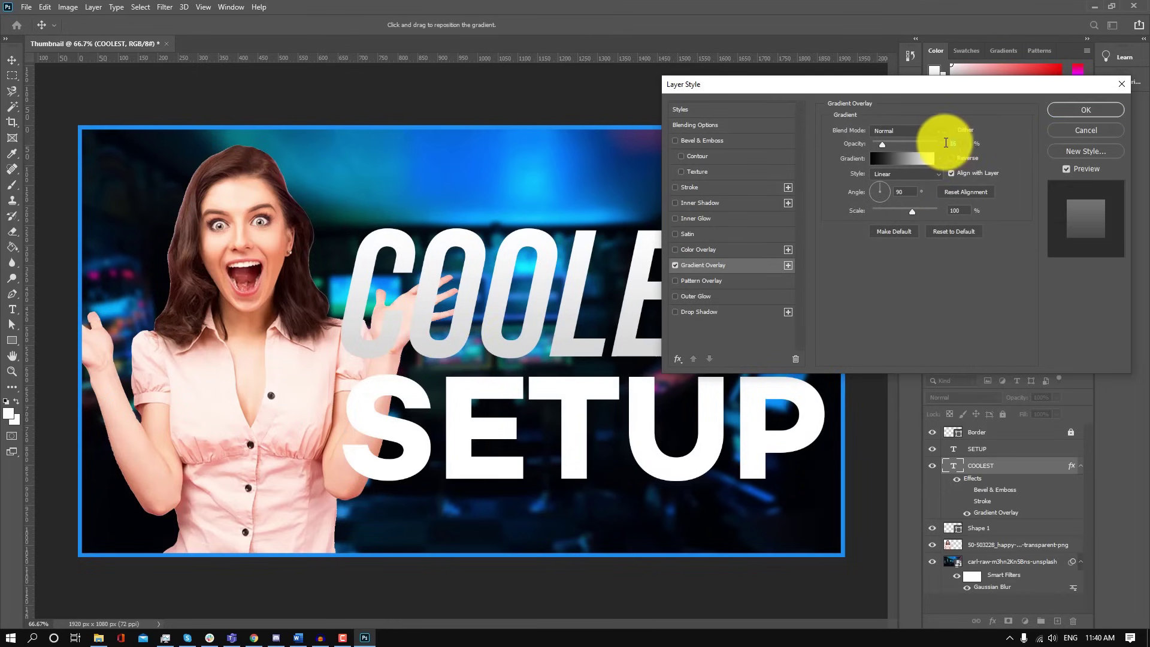
text(12)
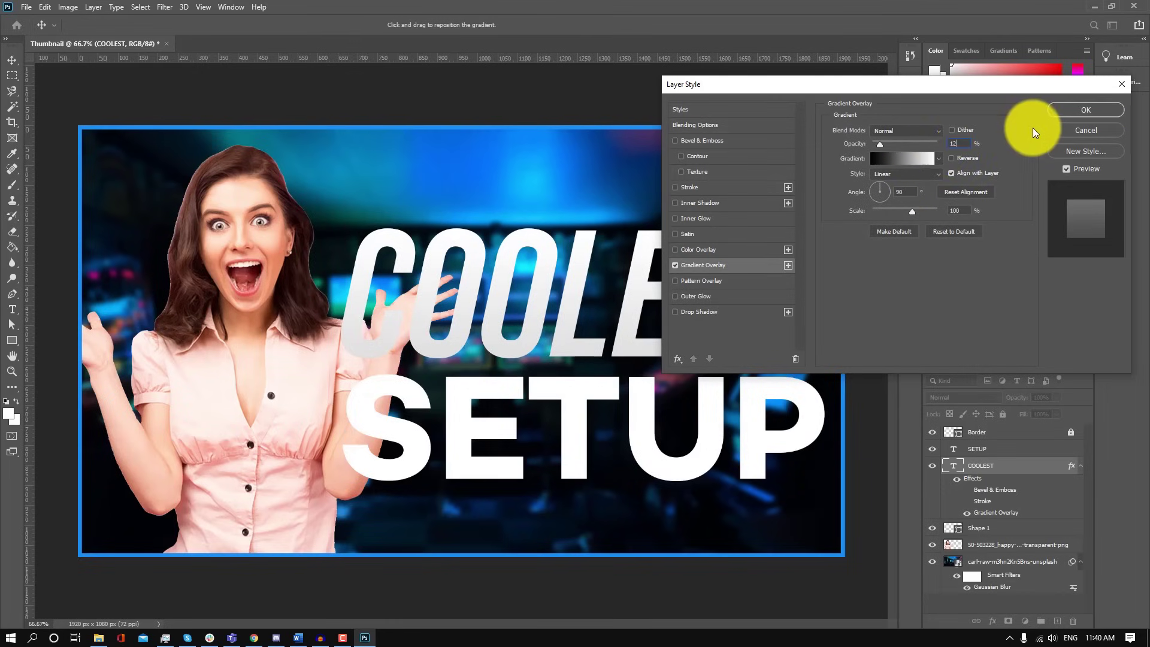
- Add a black Multiply Drop Shadow at 70% opacity and a 90° angle to the COOLEST text and apply the layer style
click(677, 312)
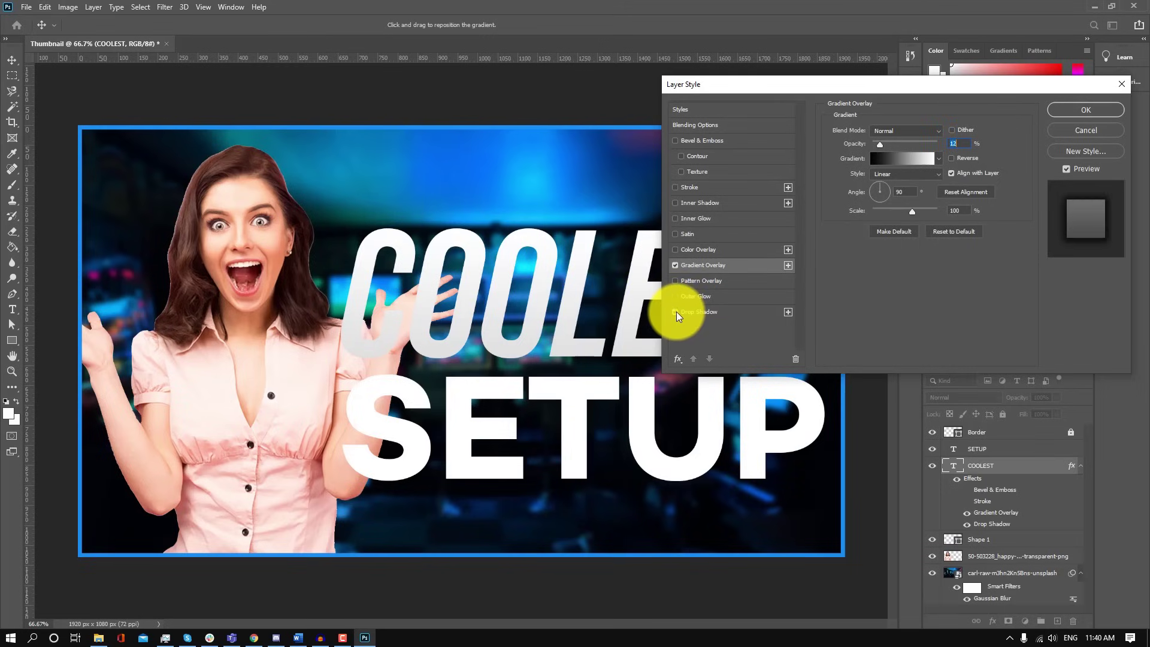
click(714, 312)
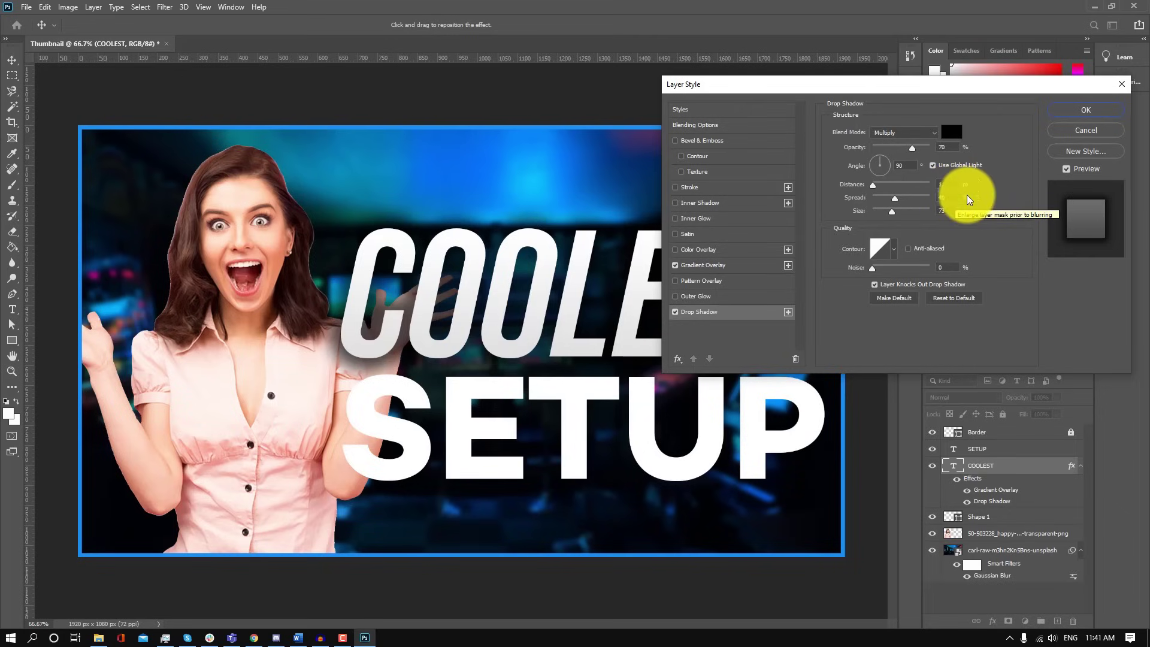
click(1074, 110)
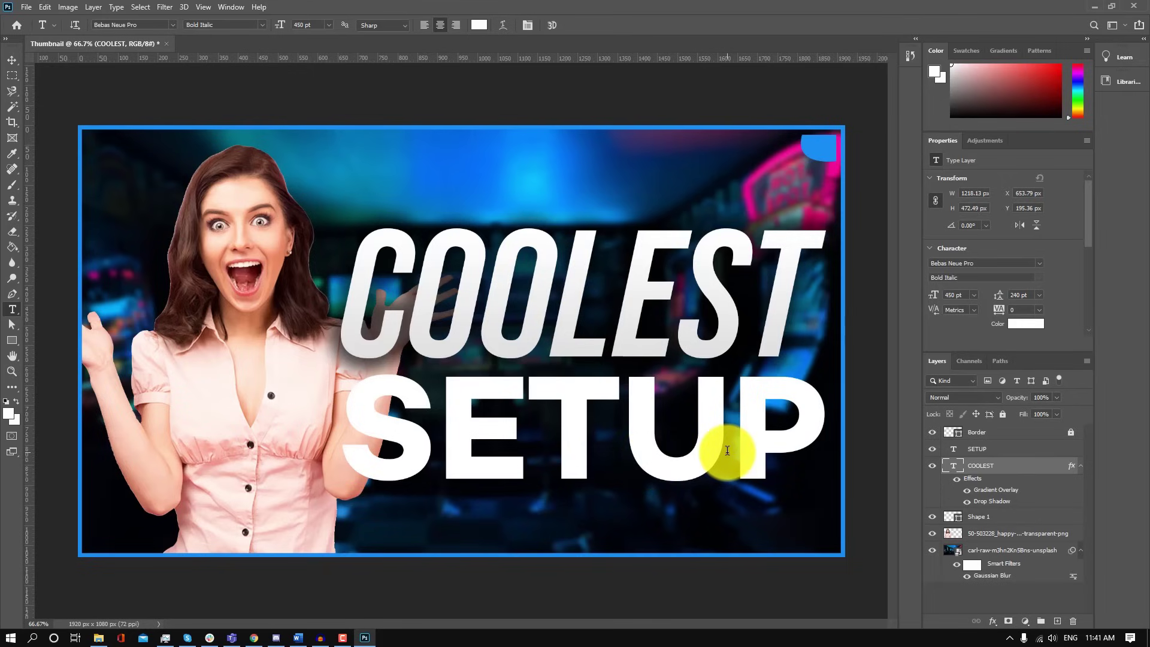
right_click(1002, 449)
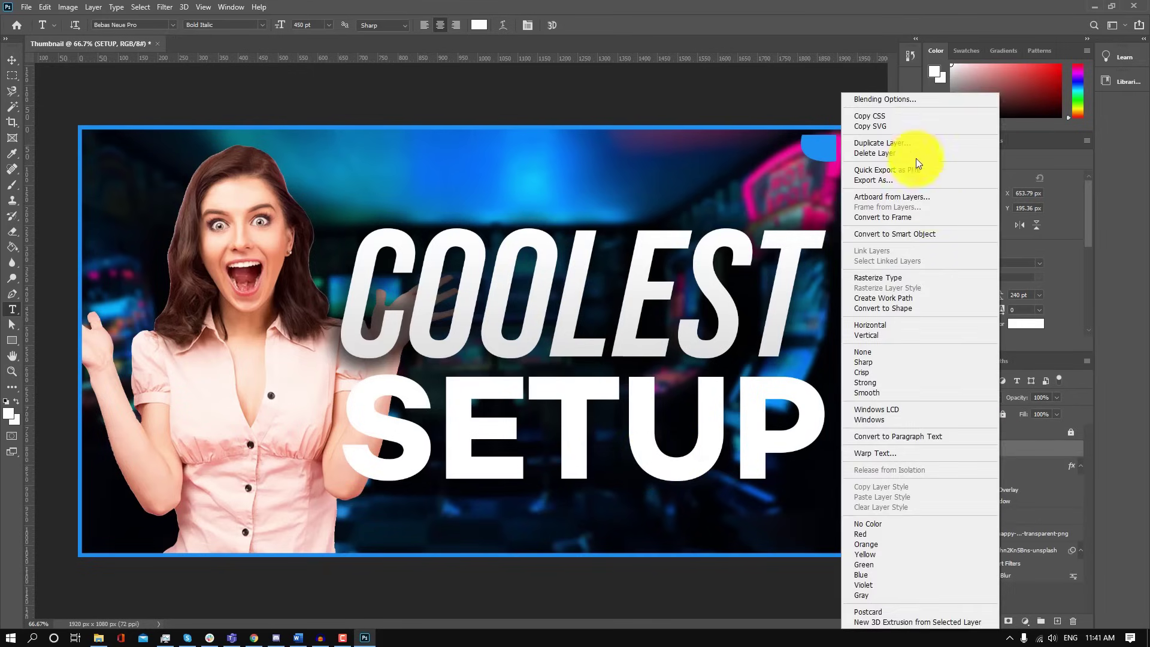
click(916, 103)
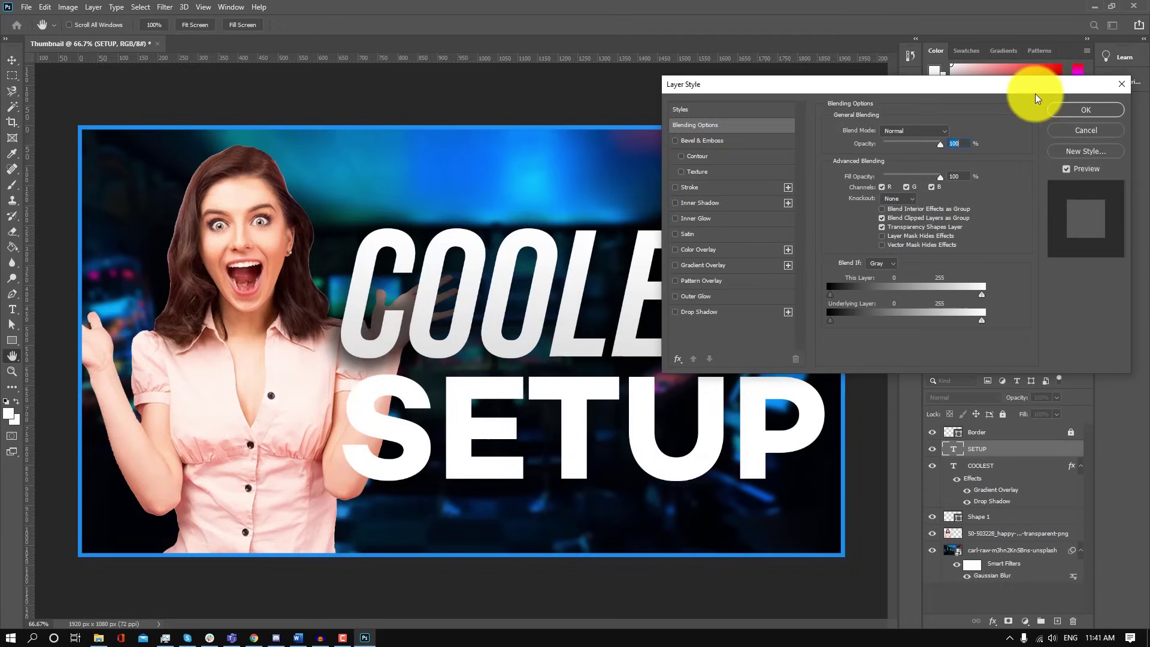
click(1121, 83)
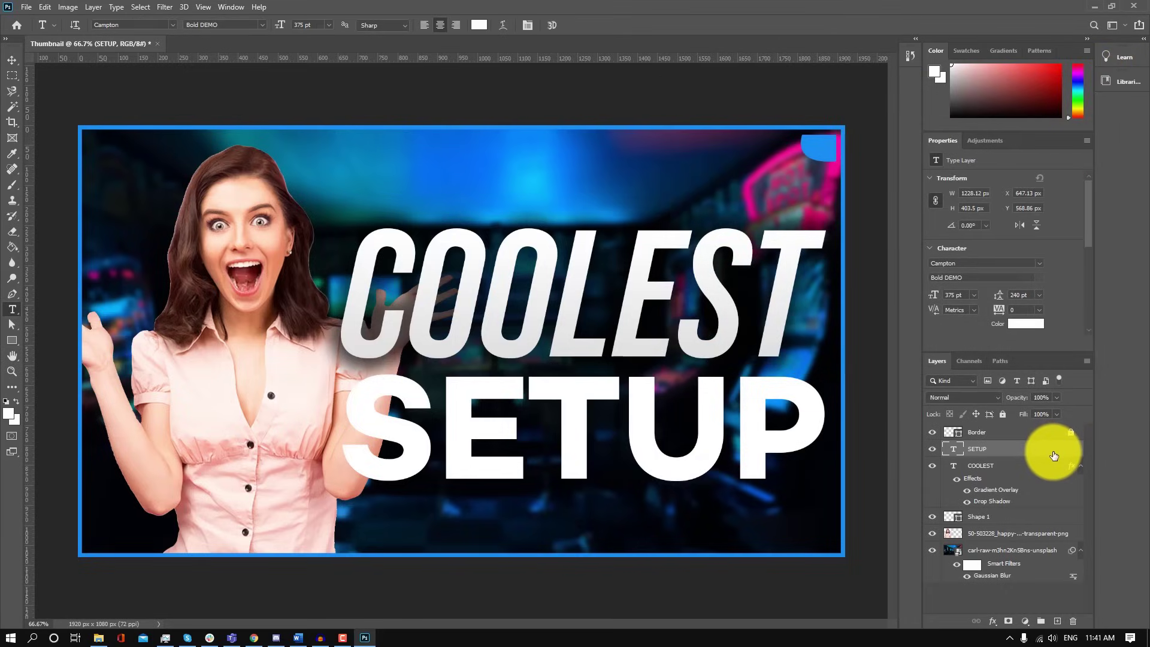
- Copy the layer style of the COOLEST text layer and paste it onto the SETUP text layer
right_click(1021, 471)
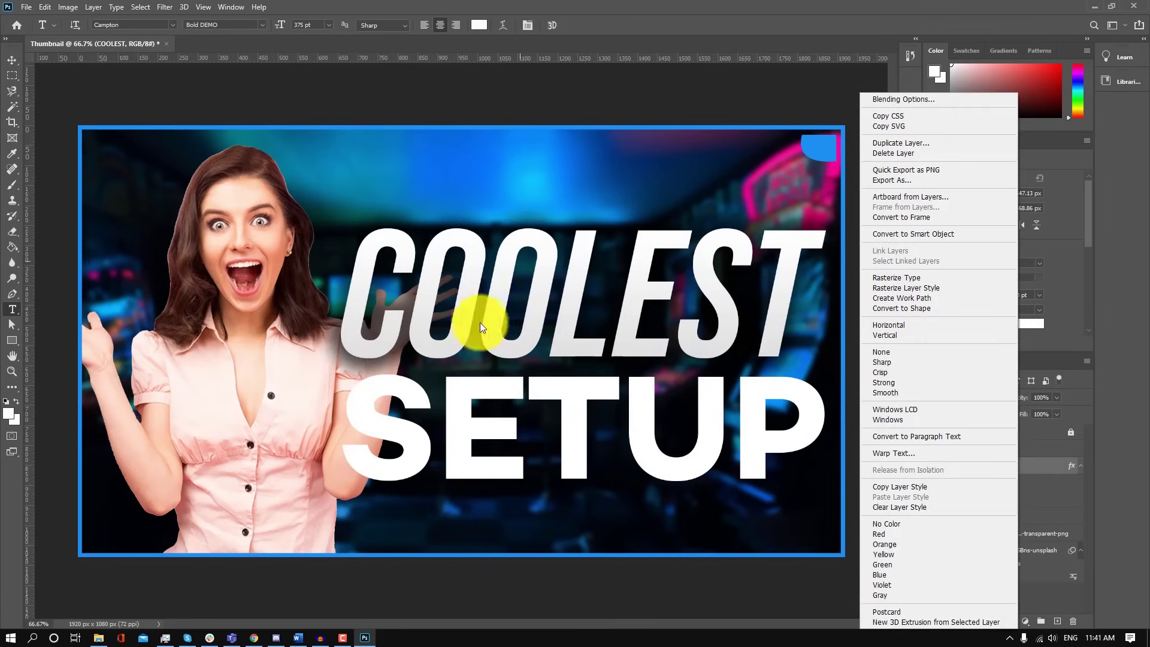
click(931, 486)
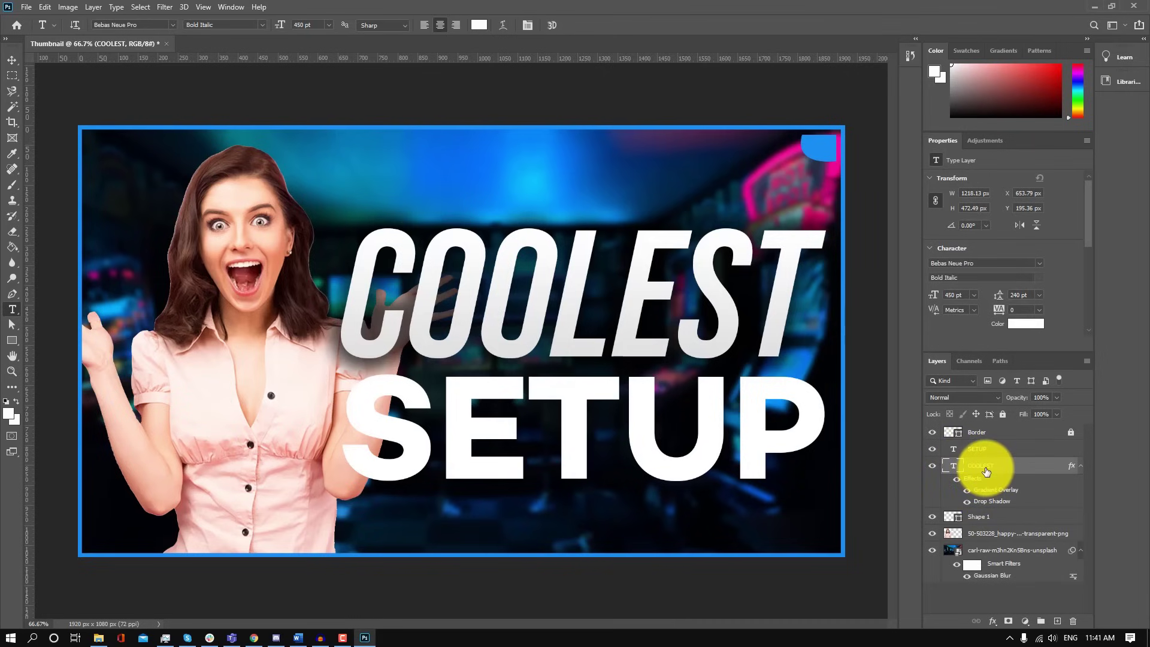
right_click(999, 450)
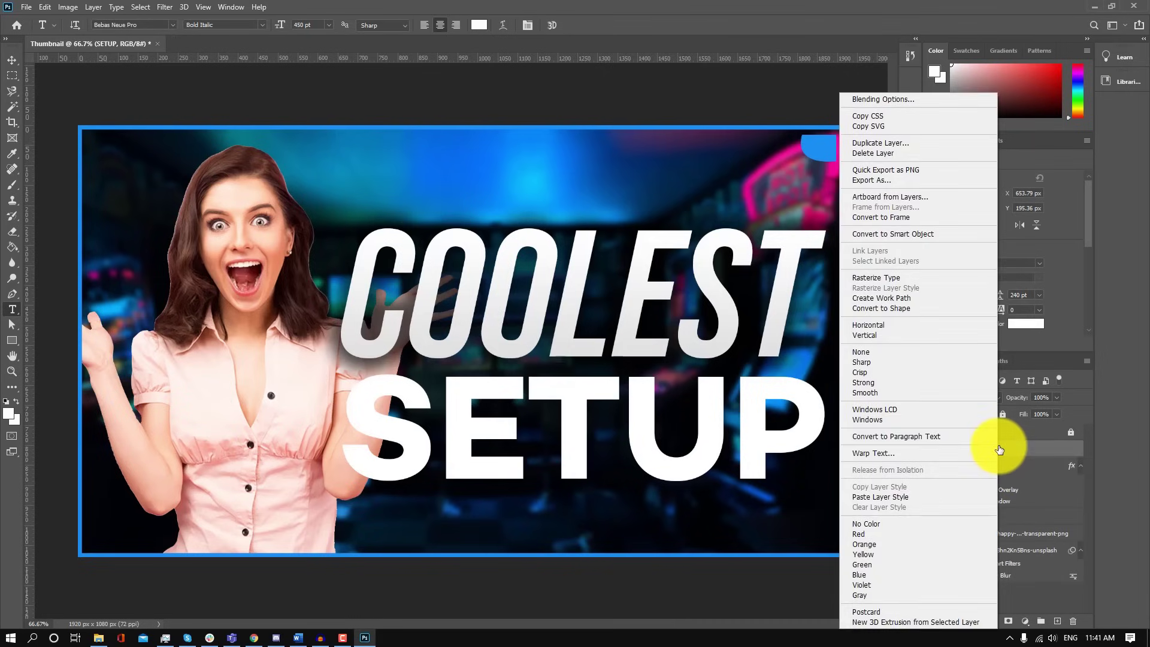
click(940, 496)
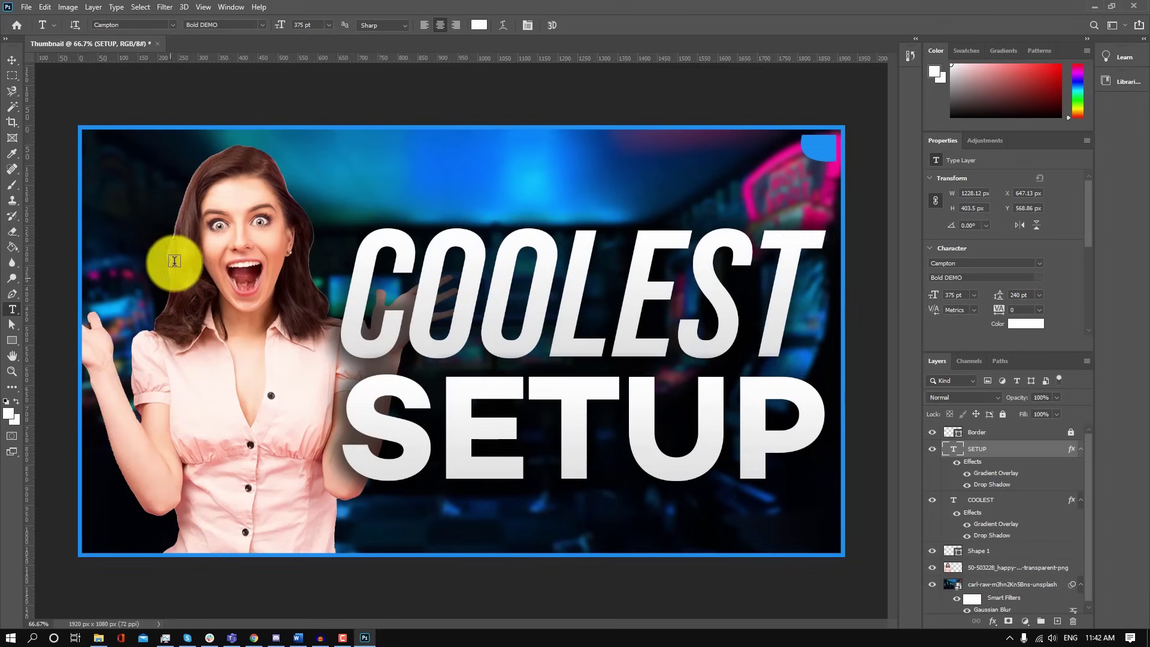
- Give the woman's cut-out layer a 1 px black Stroke positioned at Center with 100% opacity
click(1052, 567)
right_click(1052, 567)
click(1066, 73)
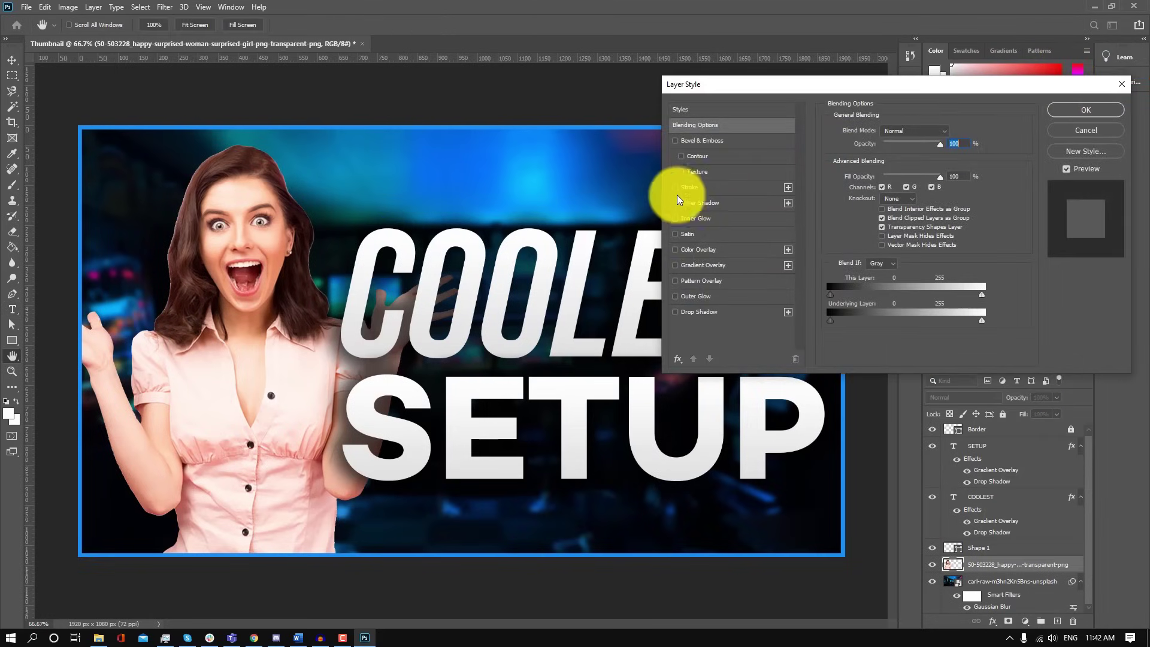
click(695, 186)
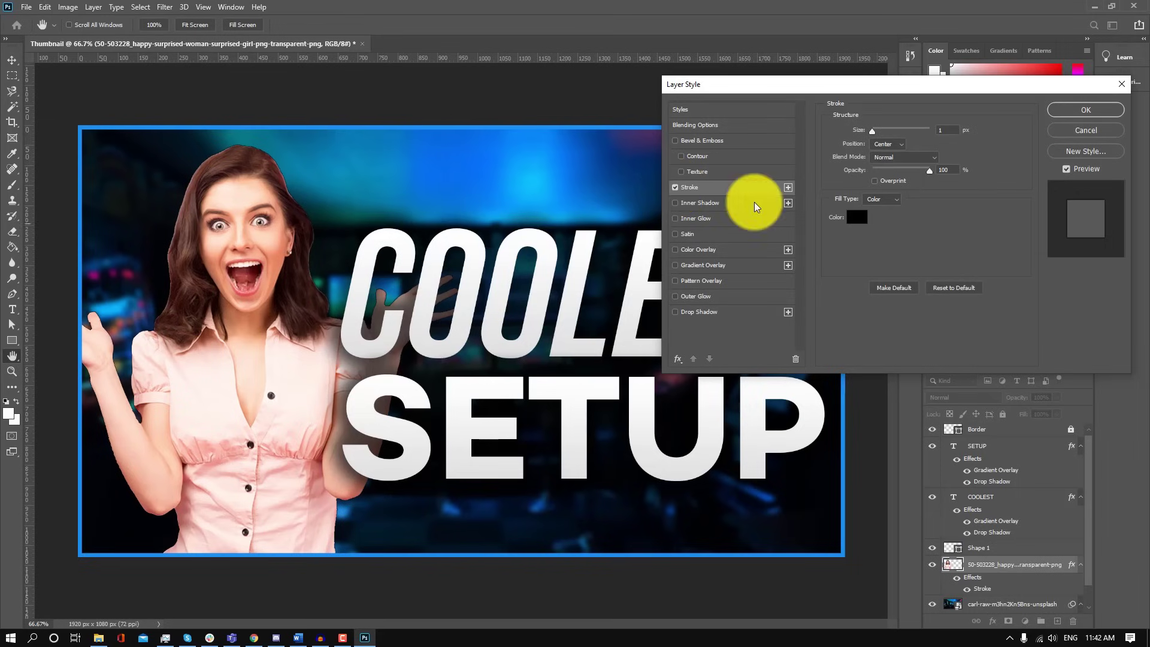
click(1085, 108)
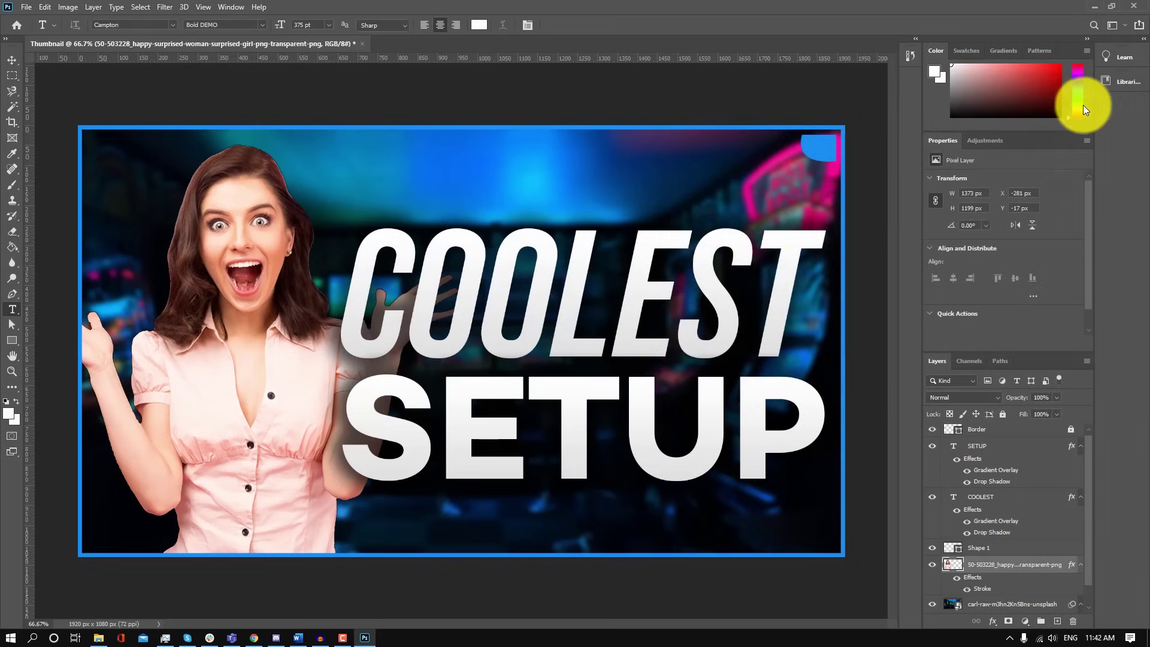
- Create a new empty layer directly above the SETUP text layer and activate the Brush tool
click(1084, 453)
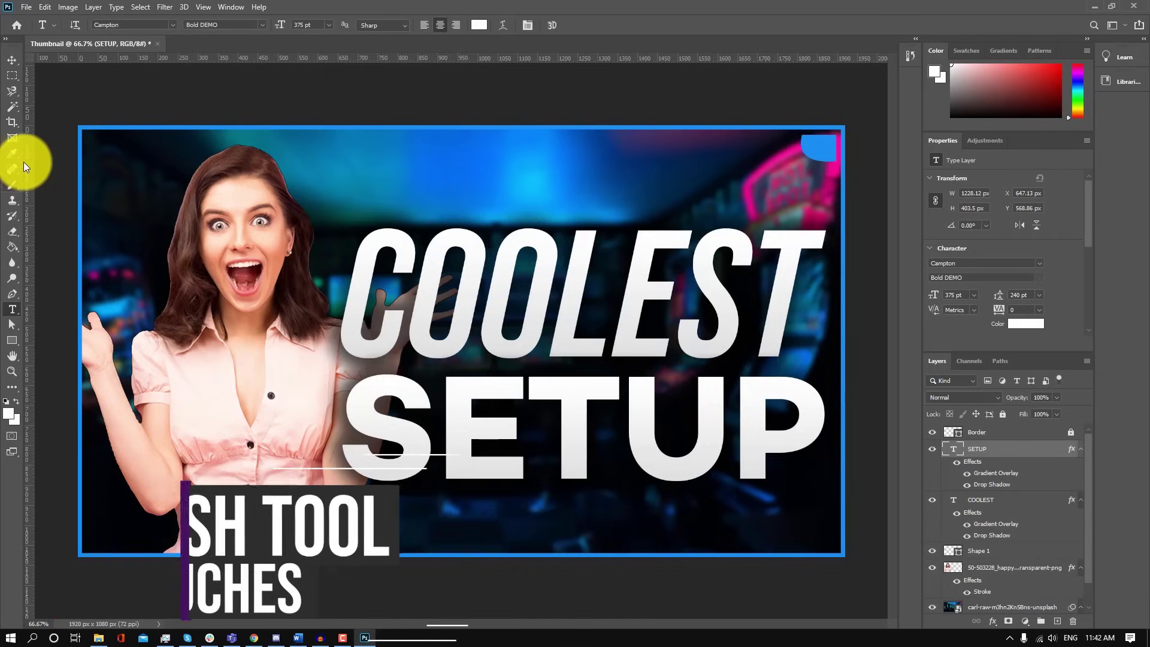
drag(16, 185, 63, 186)
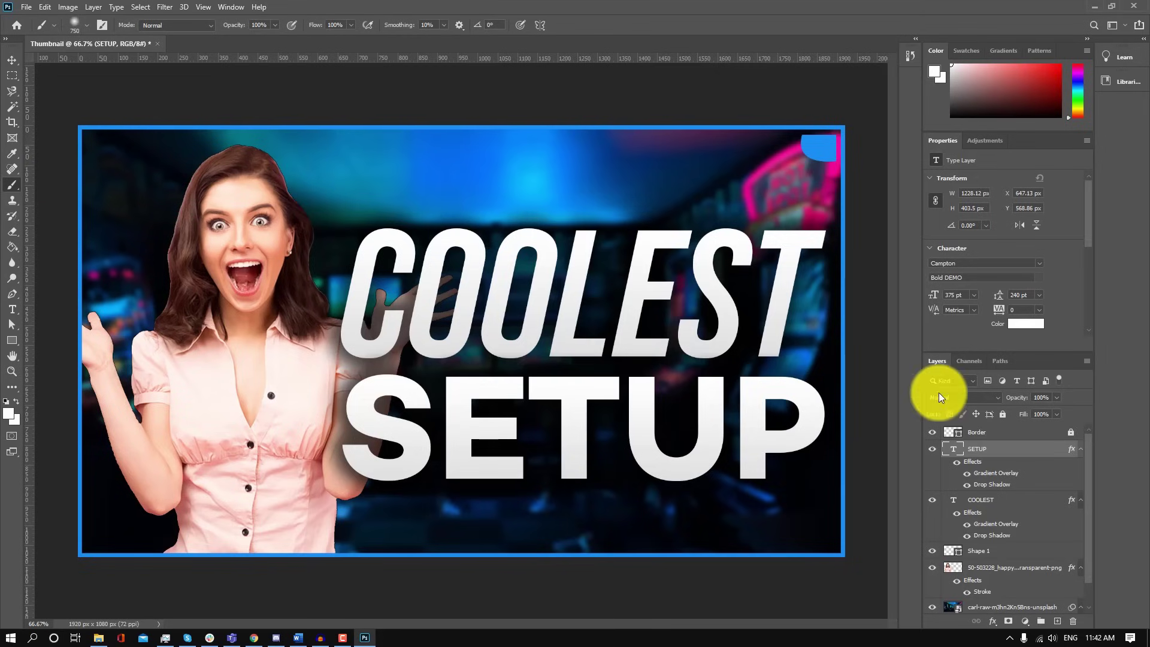
click(1058, 621)
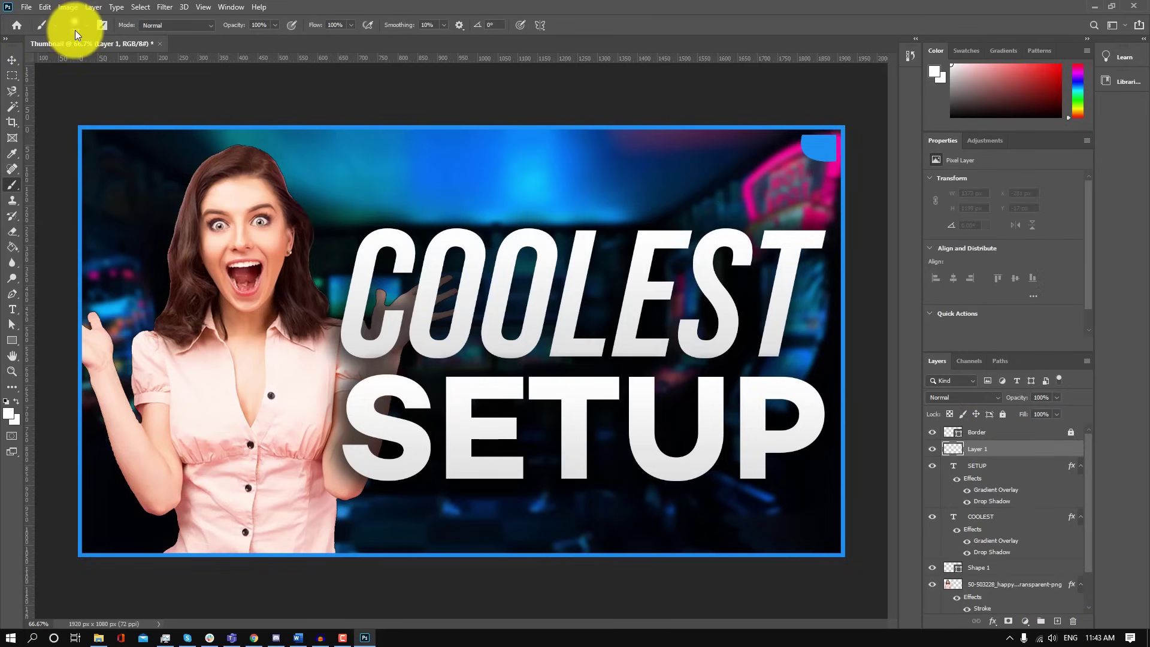
- Try painting over the woman and the COOLEST text with the soft 750 px white brush, and undo the strokes
click(285, 257)
mouse_move(471, 264)
mouse_down()
mouse_move(719, 296)
mouse_move(337, 333)
mouse_move(347, 334)
mouse_up()
key(ctrl+z)
key(ctrl+z)
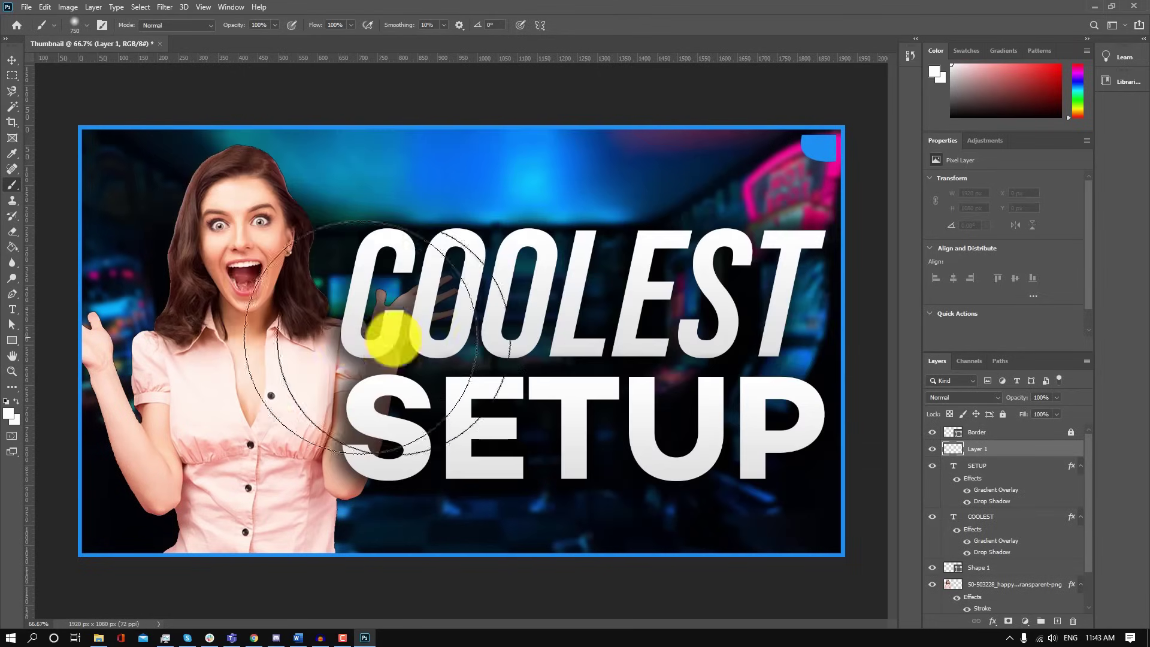
- Try a hard-edged white brush stroke at 102 px and 100% hardness across the upper background, and undo it
click(73, 29)
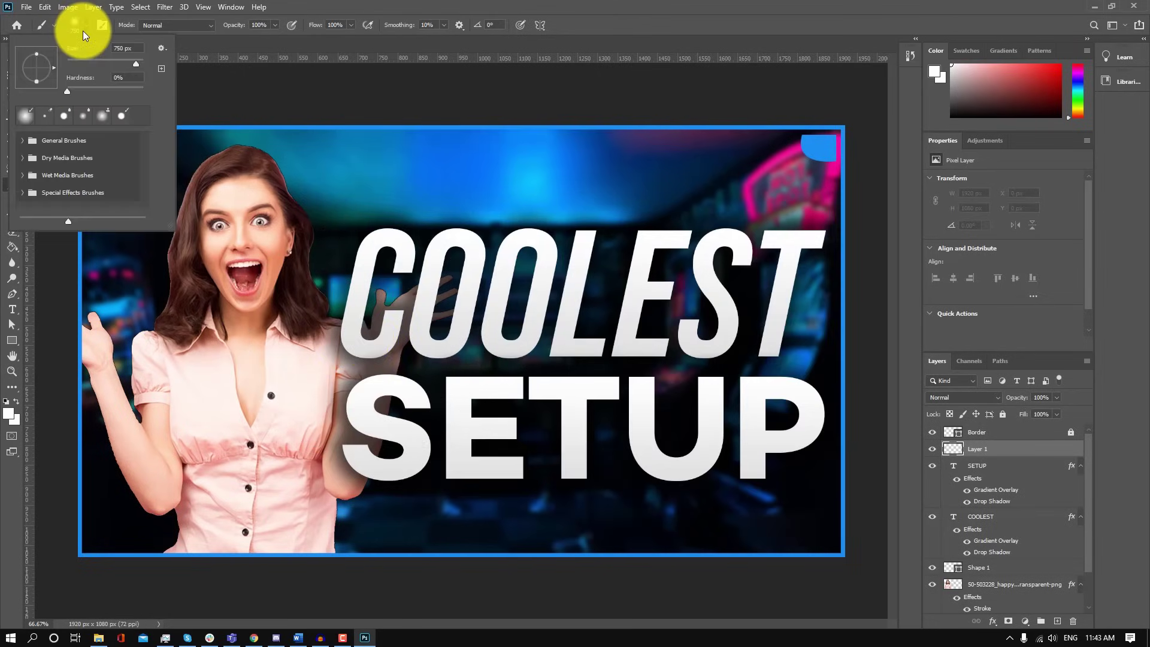
click(105, 61)
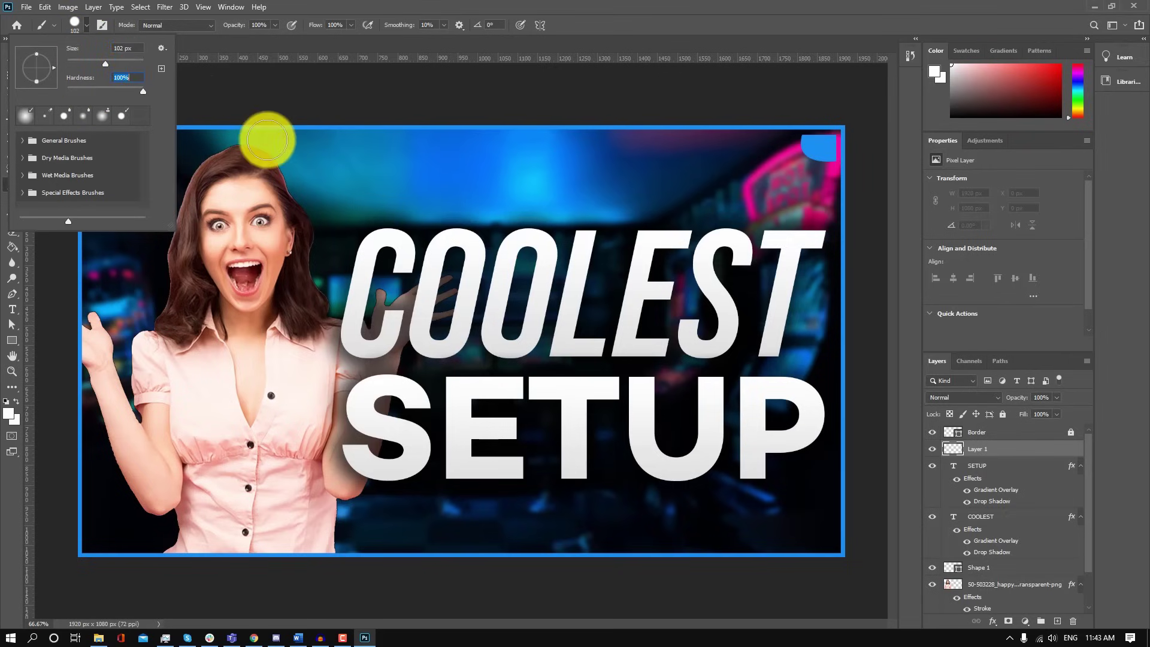
drag(290, 152, 551, 180)
key(ctrl+z)
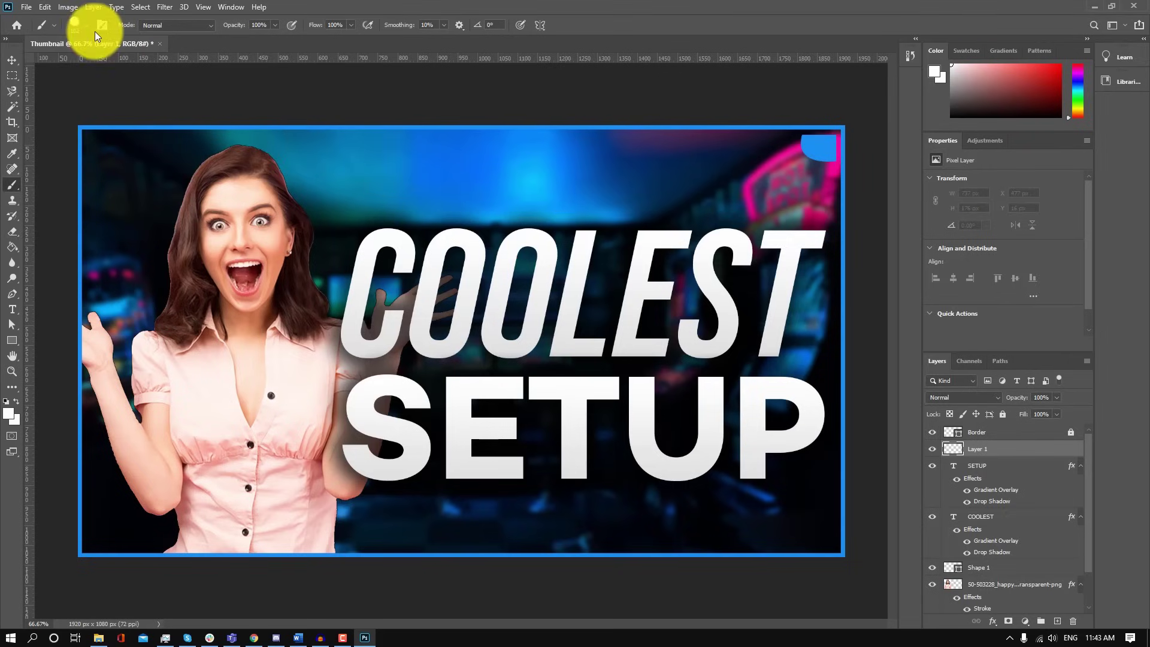
- Try a soft white brush stroke at 102 px and 0% hardness beside the woman's head, and undo it
click(87, 26)
mouse_move(343, 169)
mouse_down()
mouse_move(681, 177)
mouse_move(469, 236)
mouse_move(318, 255)
mouse_up()
key(ctrl+z)
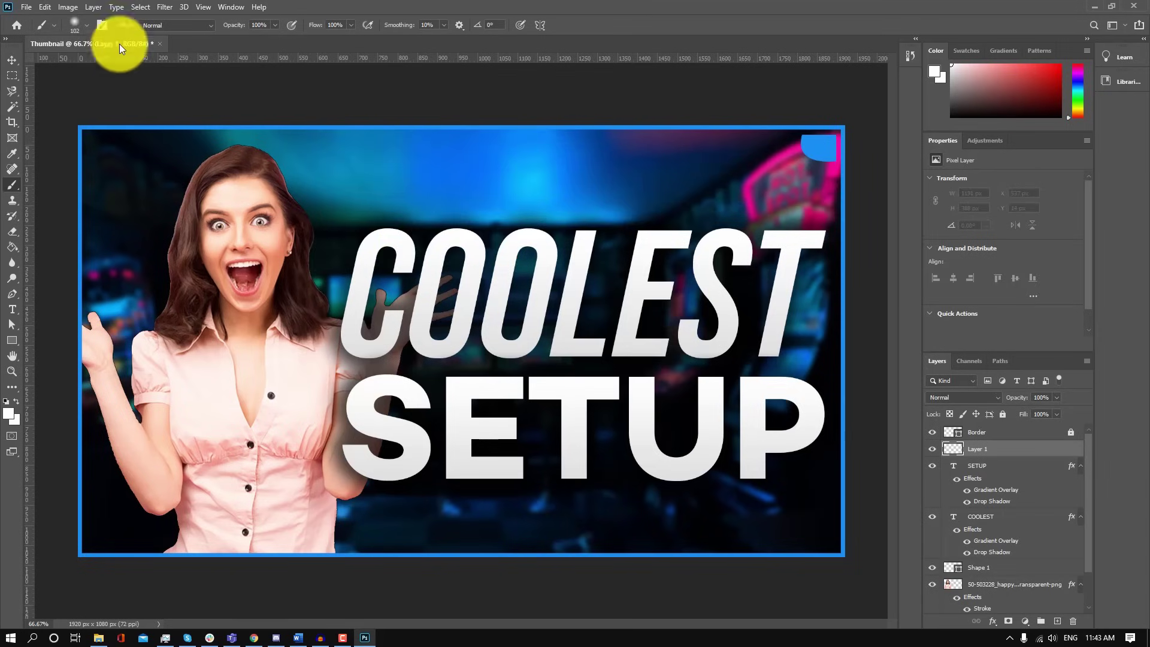
- Set the soft brush with 0% hardness to a size of 750 px
click(82, 27)
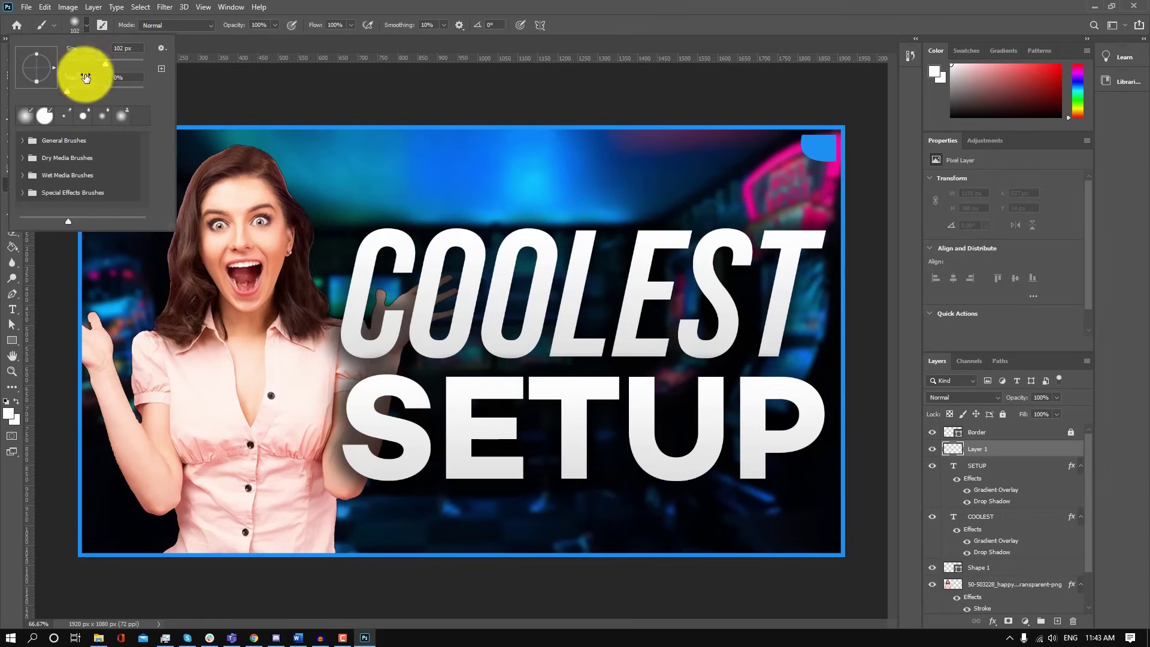
click(127, 50)
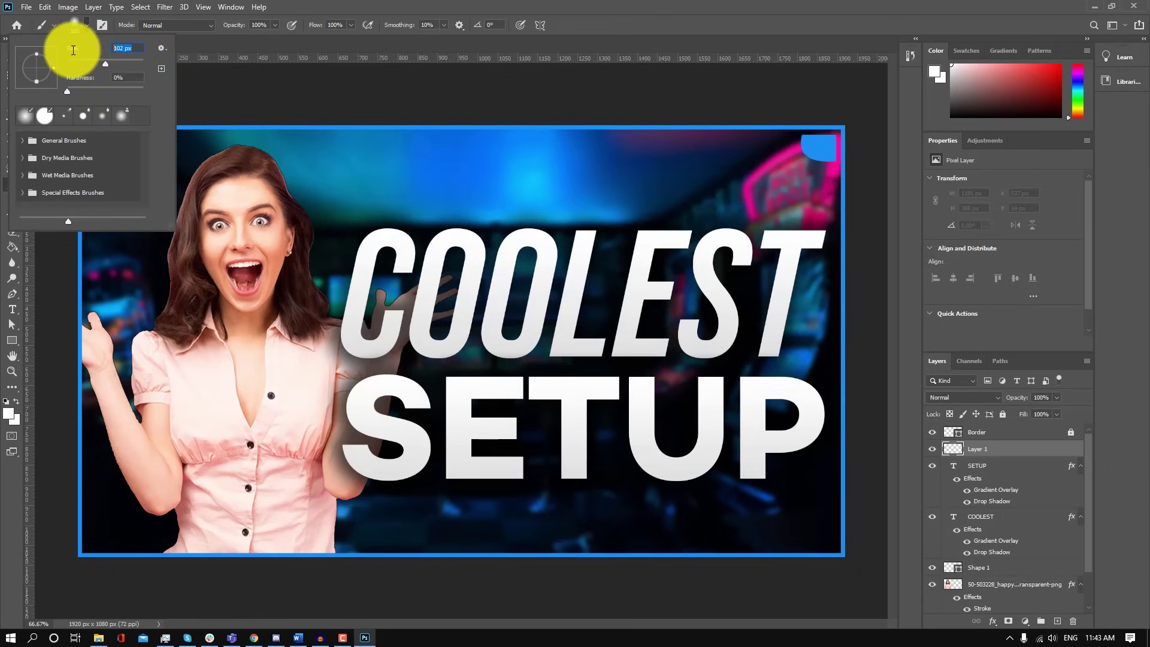
key(Return)
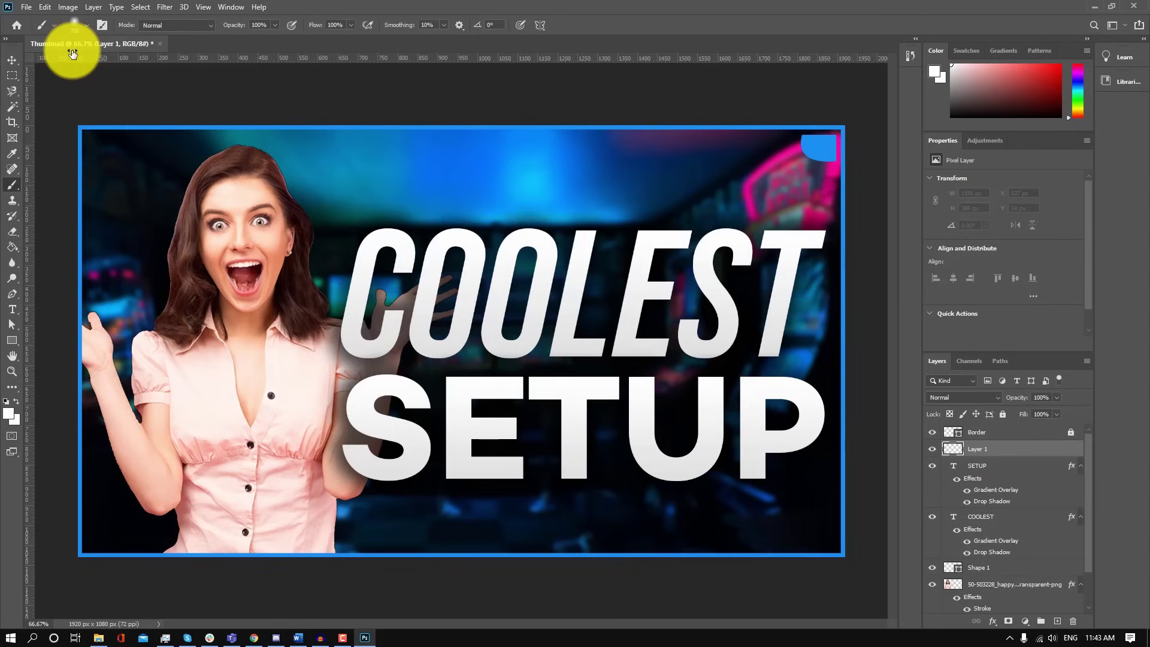
click(83, 26)
text(750)
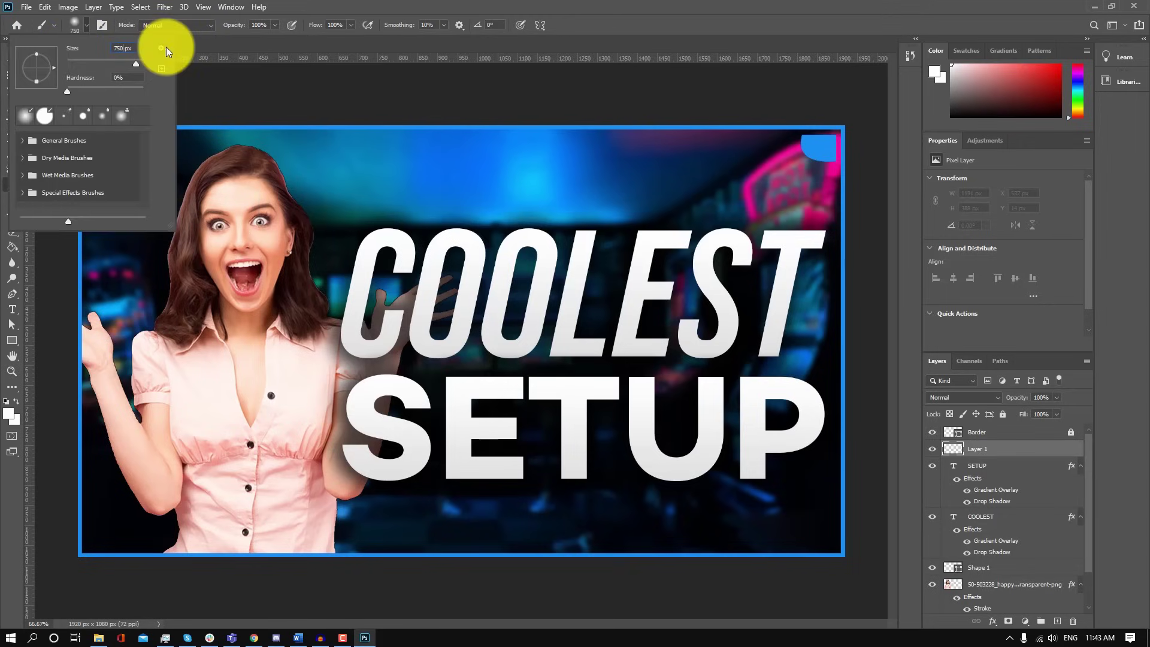
key(Return)
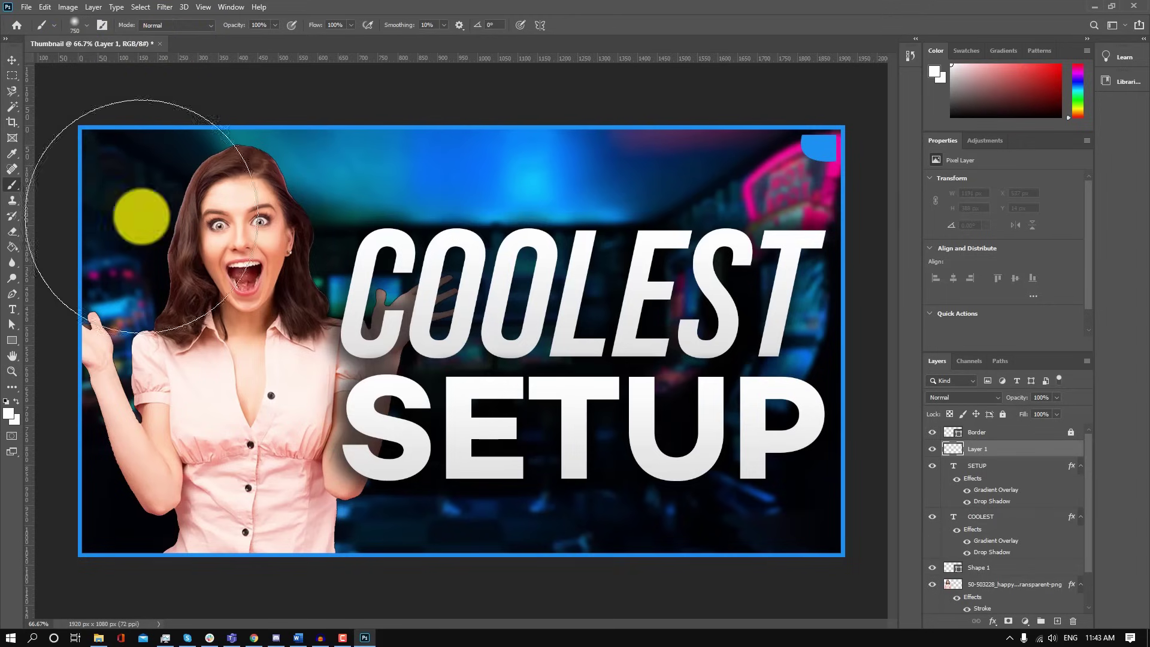
- Set the foreground colour to light blue #3ec9fd
click(9, 414)
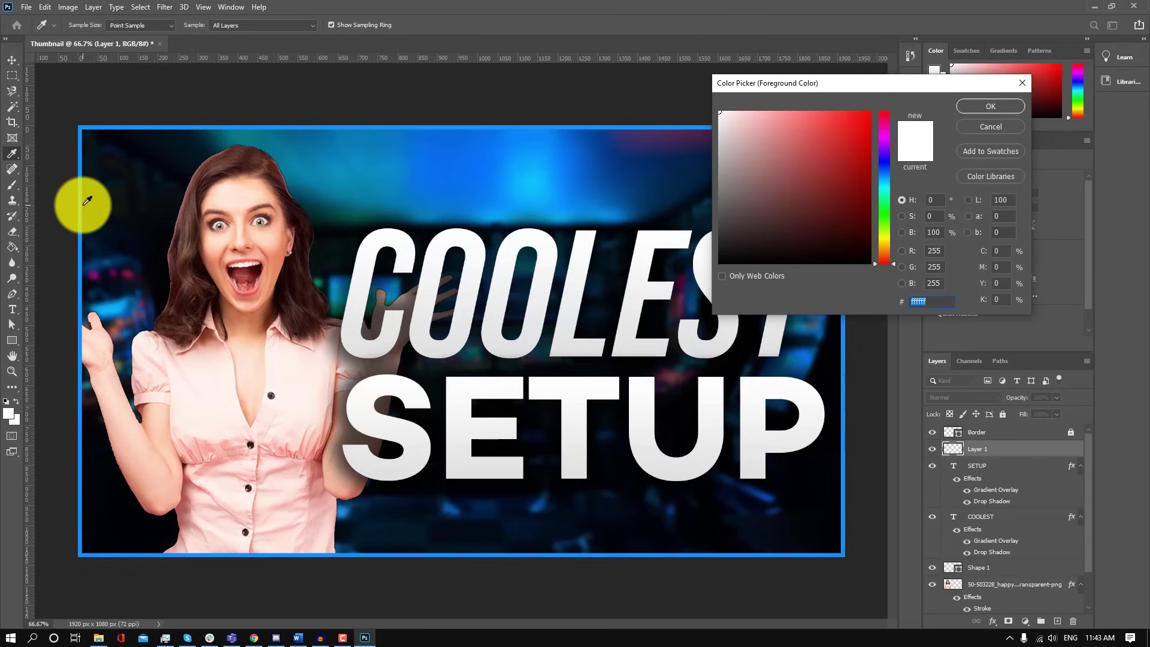
click(478, 147)
drag(823, 113, 772, 113)
click(883, 179)
drag(883, 179, 881, 180)
click(834, 112)
click(989, 110)
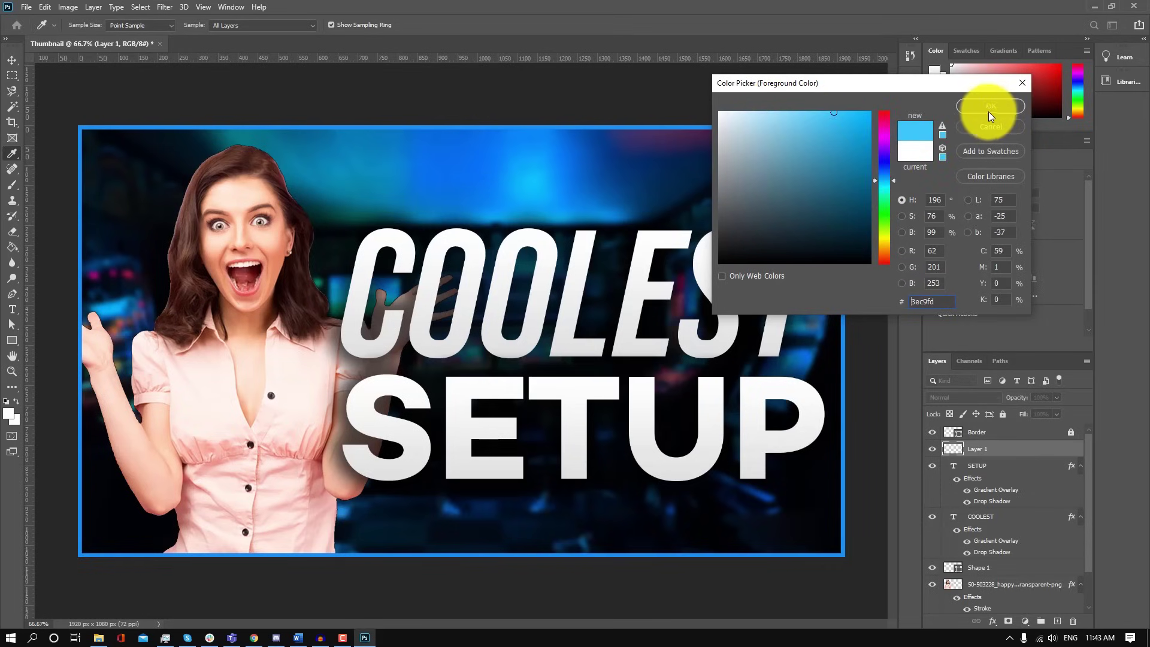
- Paint soft light-blue brush glows on Layer 1 in the four corners and at the middle of the canvas's upper and lower edges
key(b)
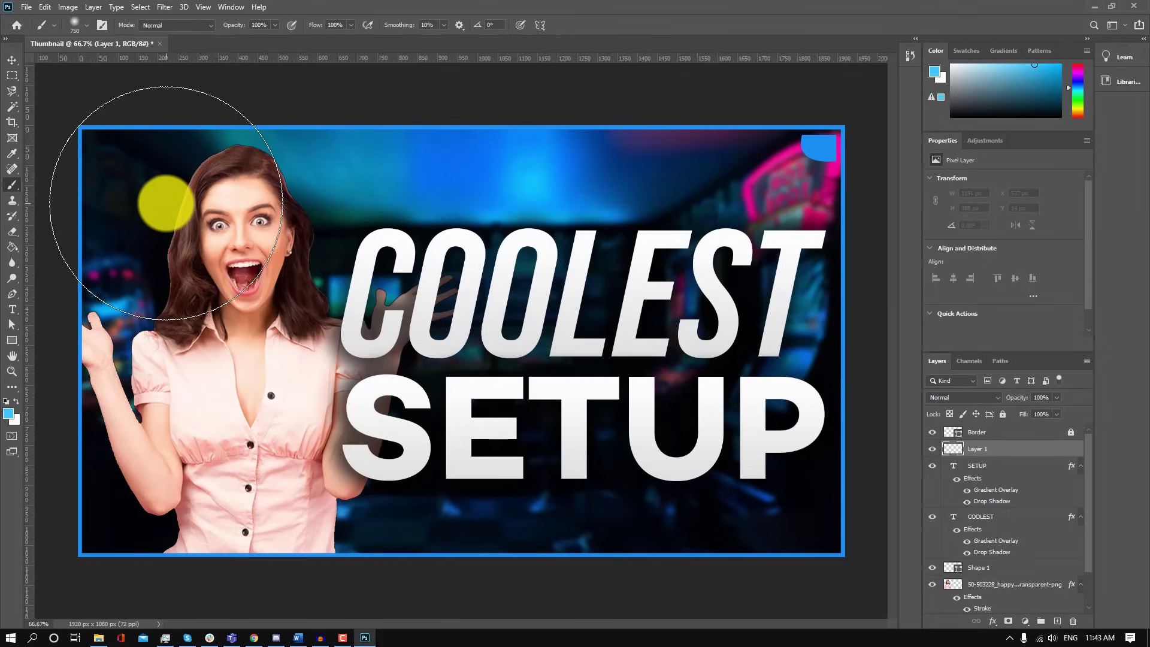
drag(166, 204, 239, 303)
click(153, 489)
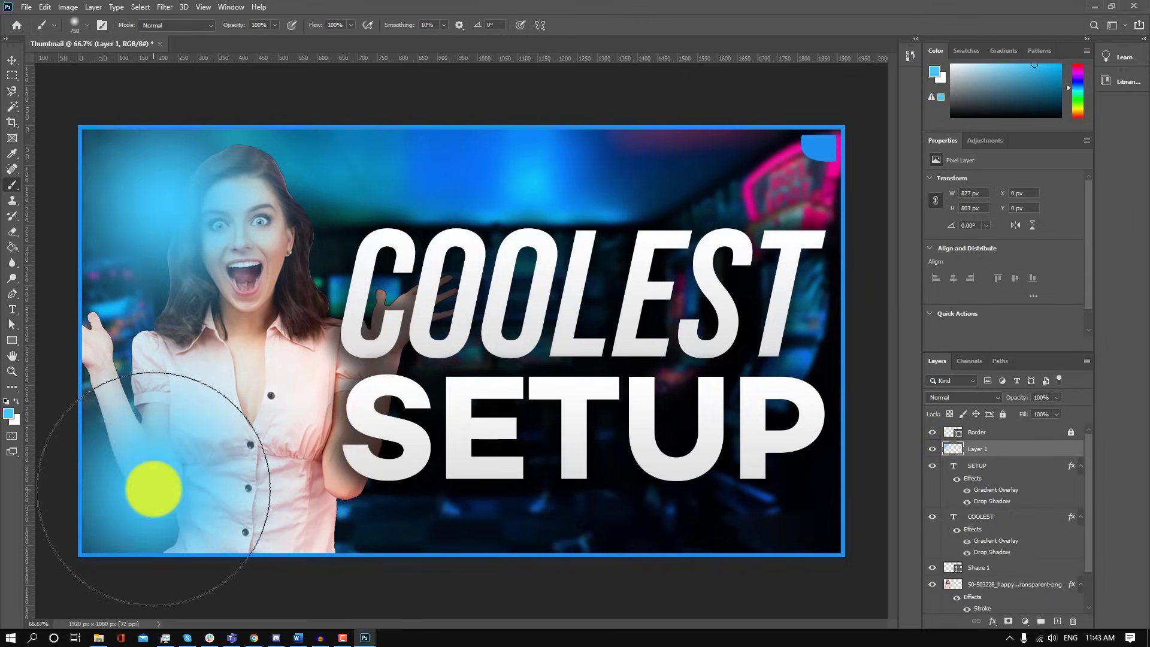
click(747, 210)
click(759, 479)
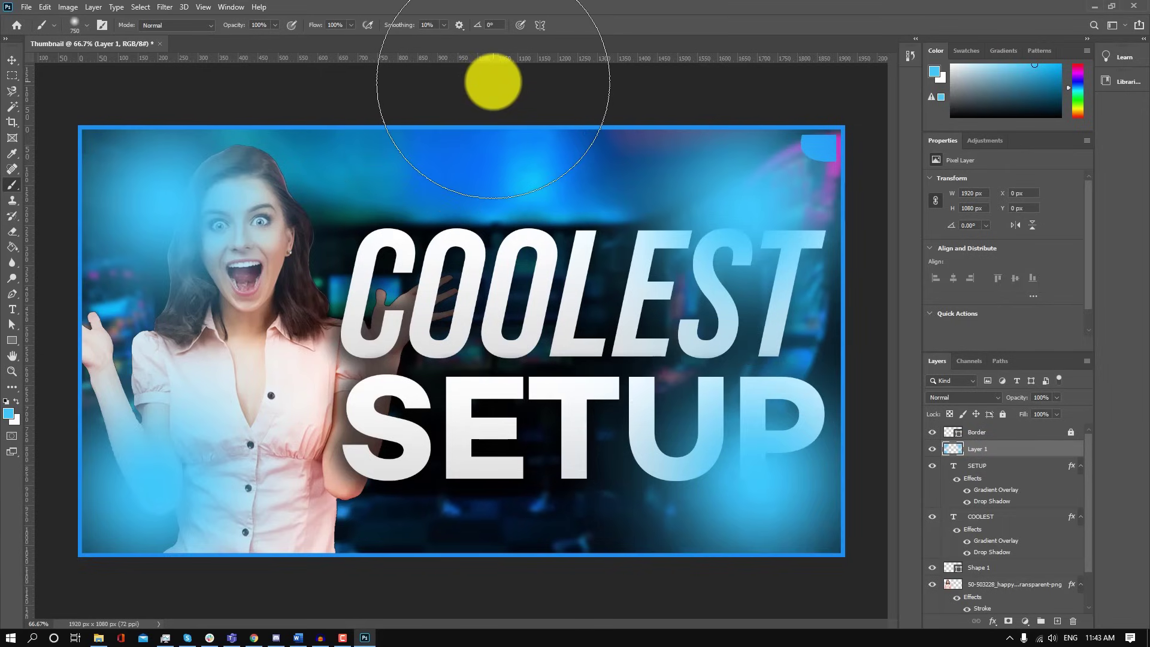
click(493, 82)
click(459, 609)
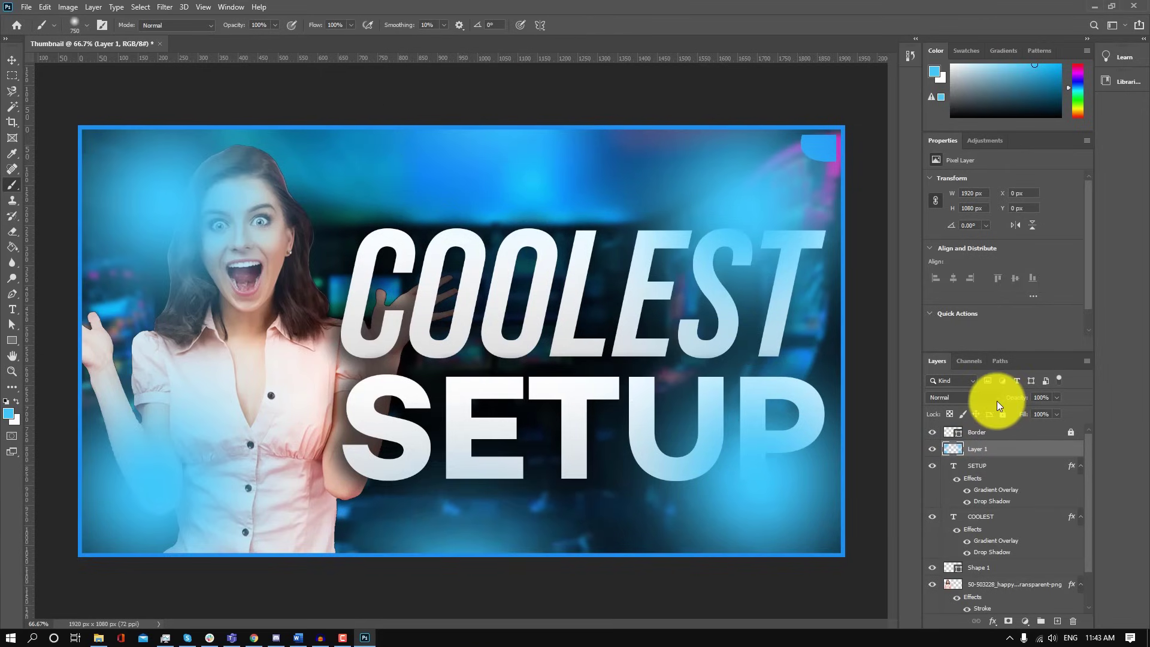
- Lower the opacity of Layer 1 to 22%
click(1054, 399)
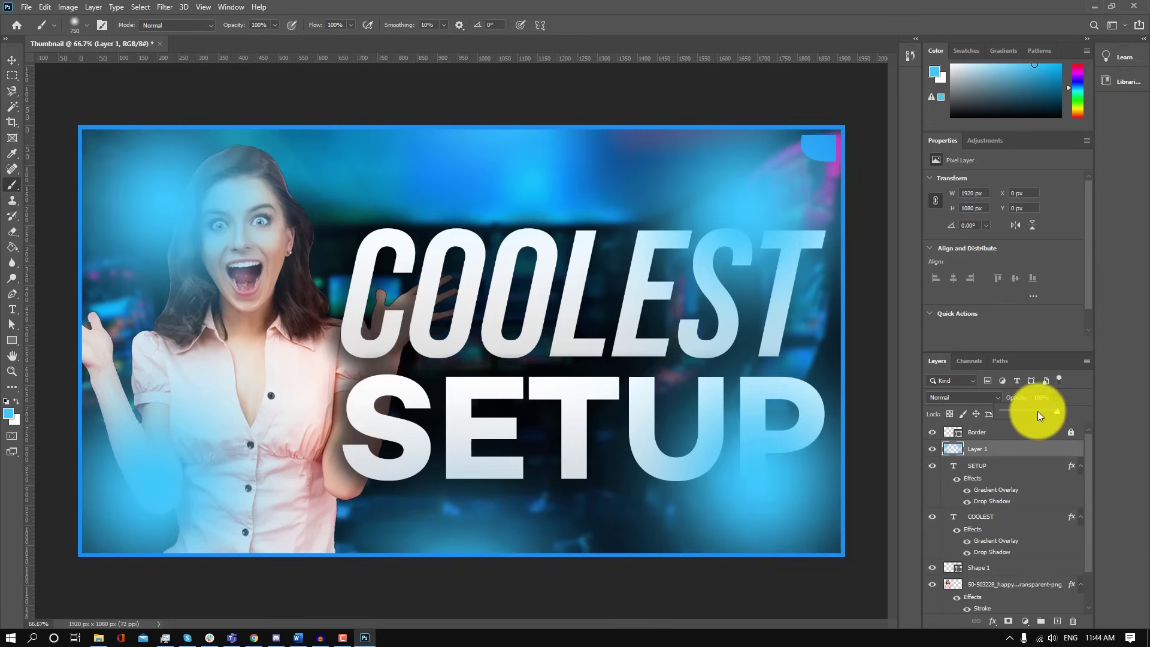
drag(1010, 411, 1009, 411)
click(1033, 393)
drag(1018, 404, 1018, 403)
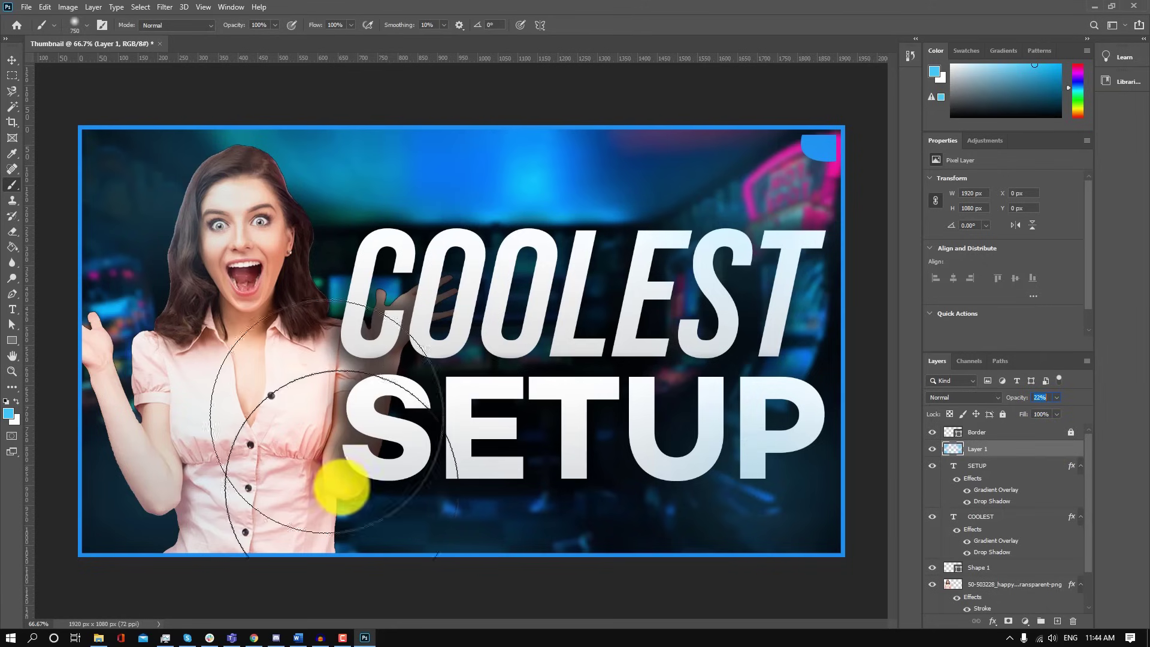
- Move Layer 1 between the woman's image and the arcade background, and toggle its visibility to compare the glow effect
scroll(1037, 516, down, 1)
drag(1019, 436, 1023, 598)
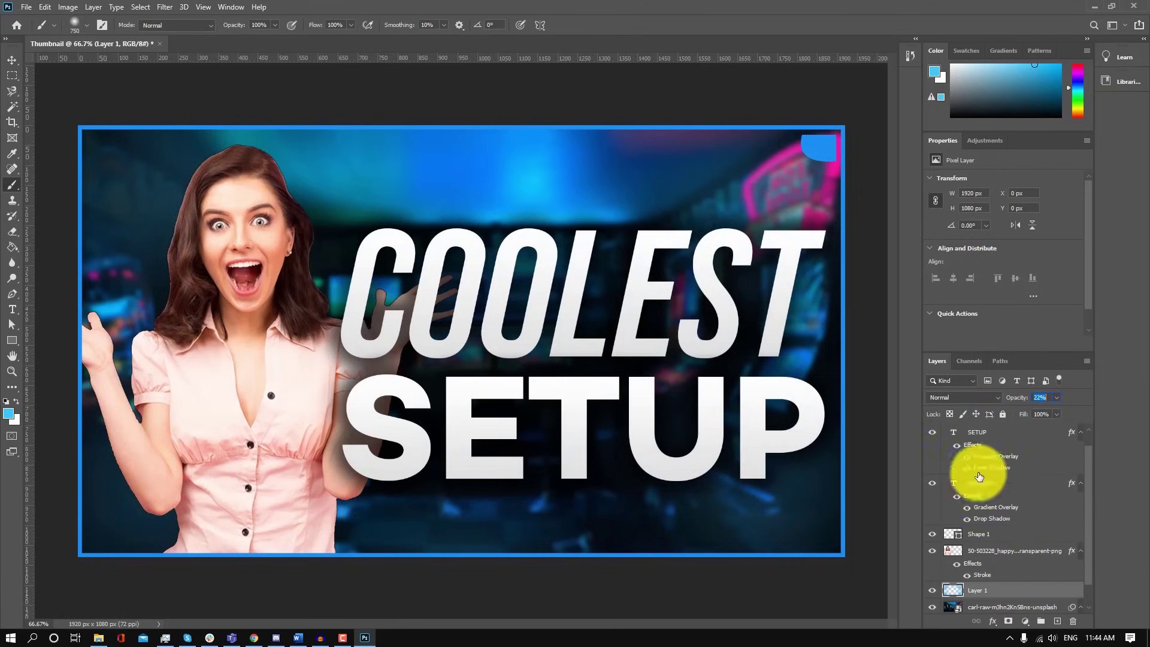
click(933, 593)
click(933, 593)
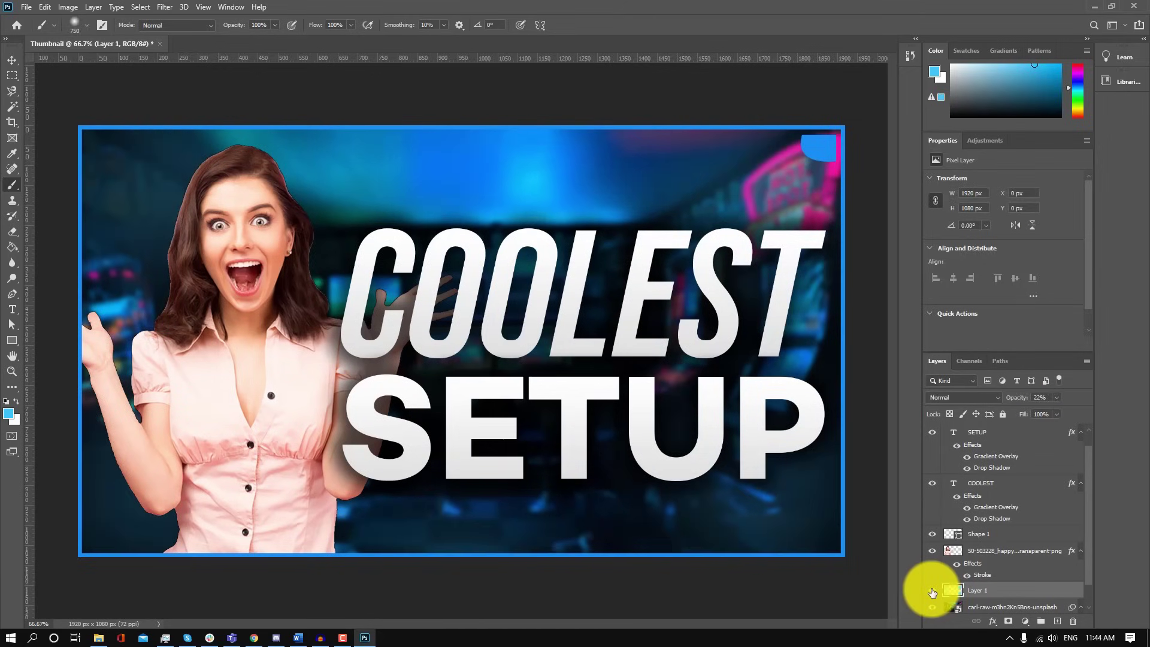
click(933, 593)
click(933, 593)
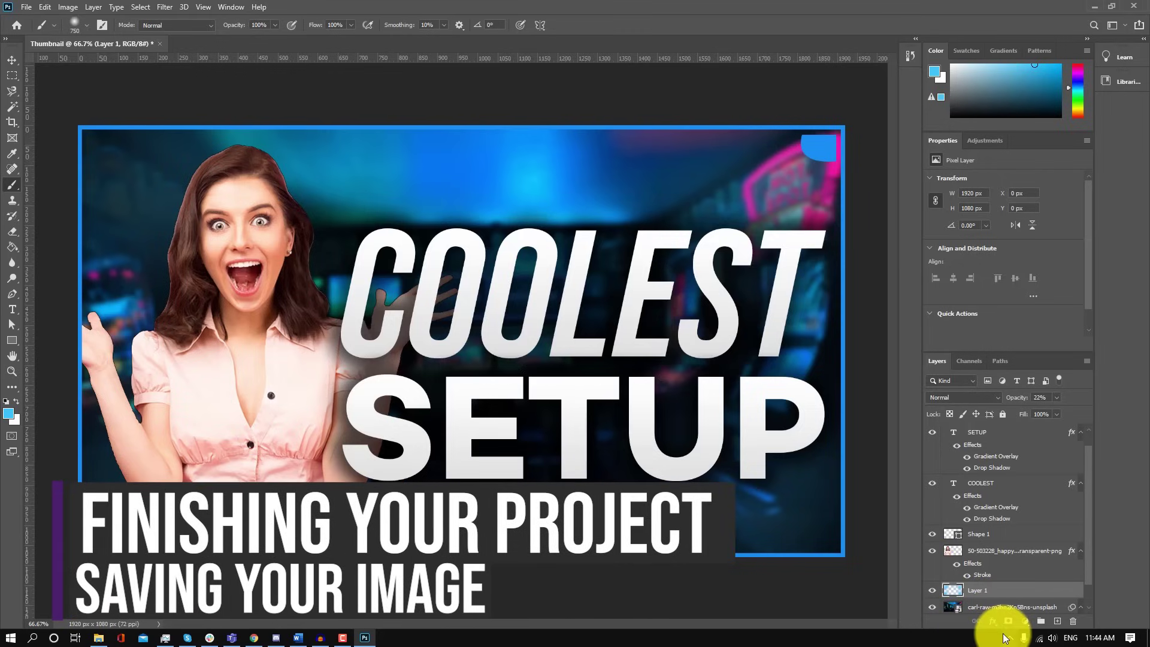
- Save the project as Thumbnail in Photoshop format in the Downloads folder with Maximize Compatibility on
click(28, 7)
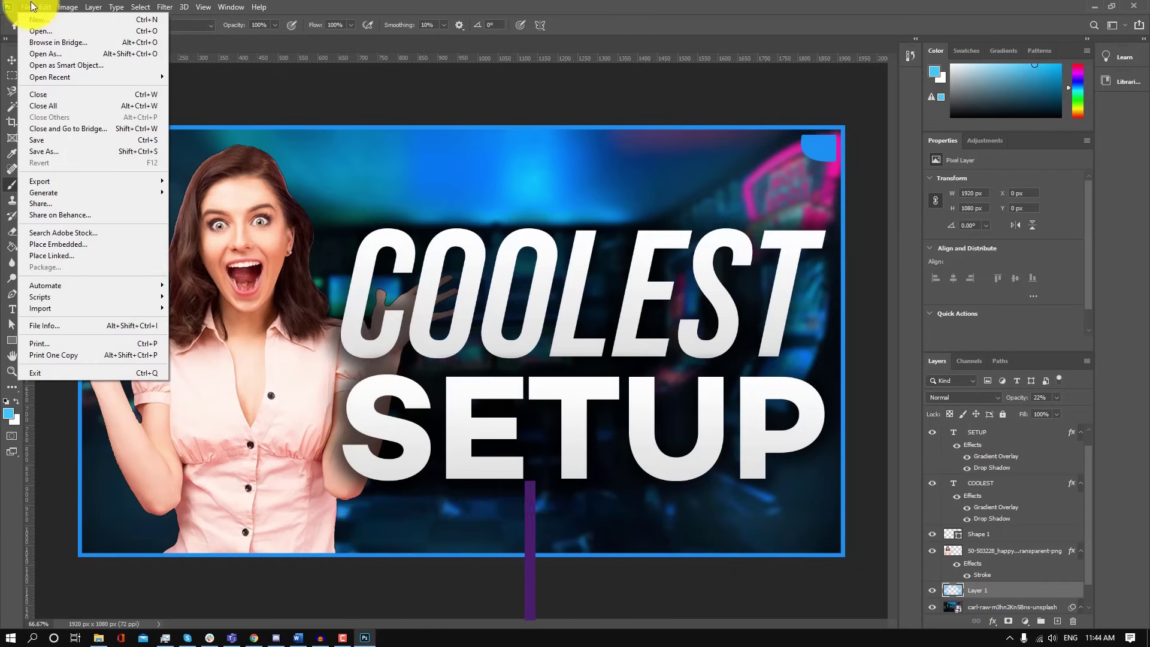
click(49, 138)
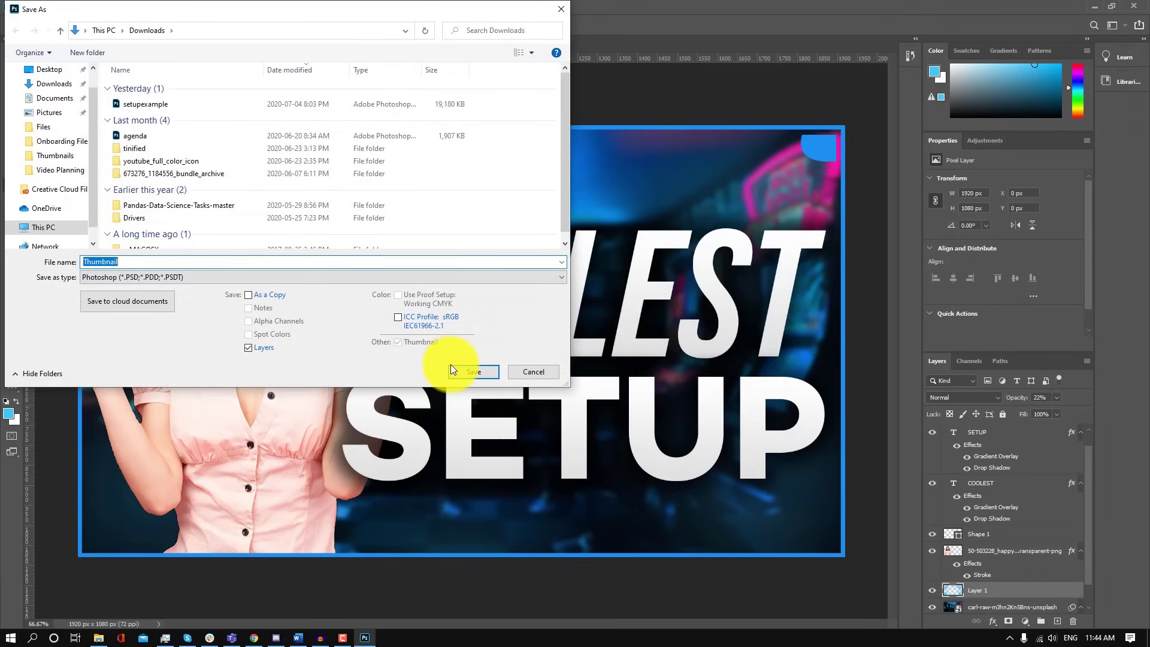
click(473, 372)
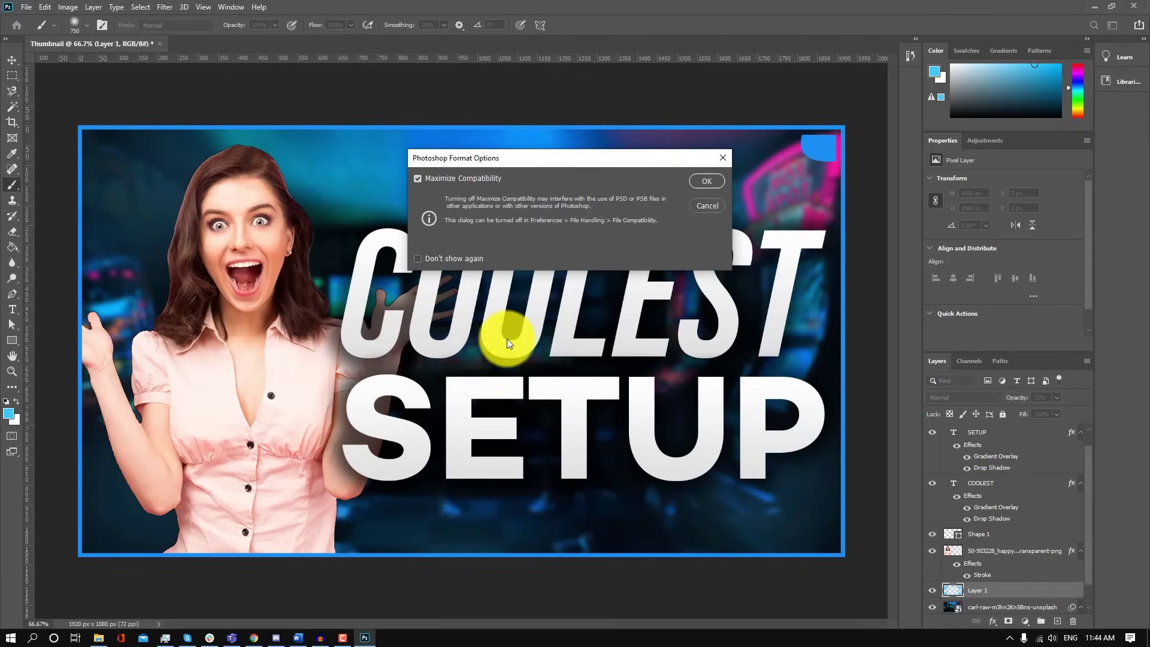
click(702, 183)
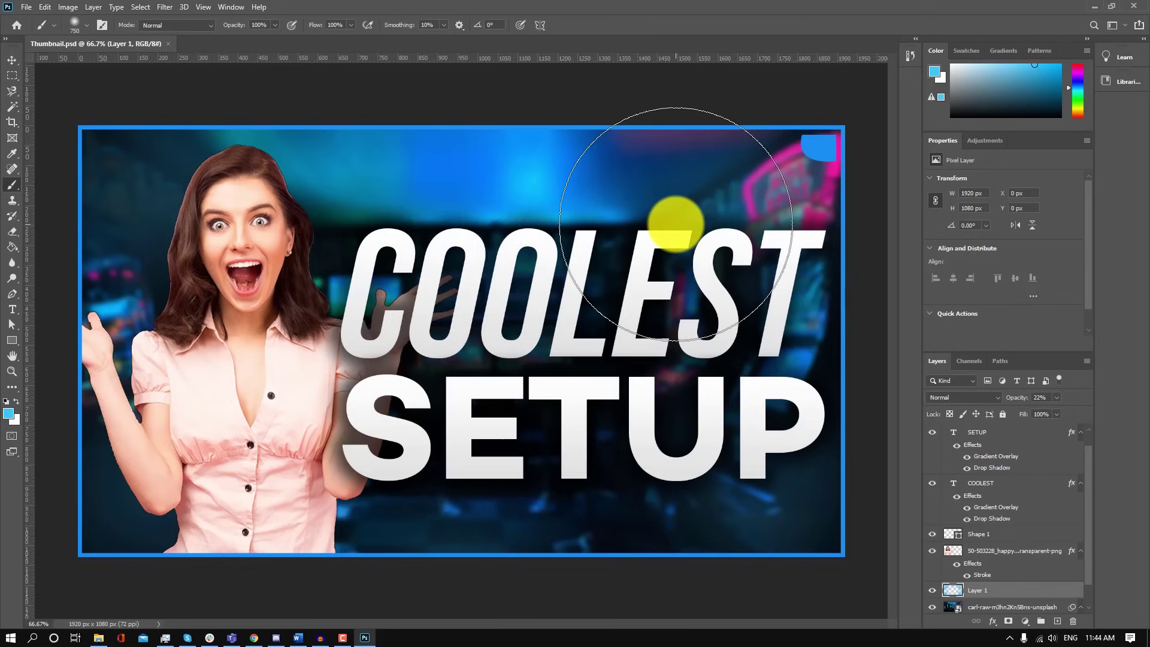
key(ctrl+s)
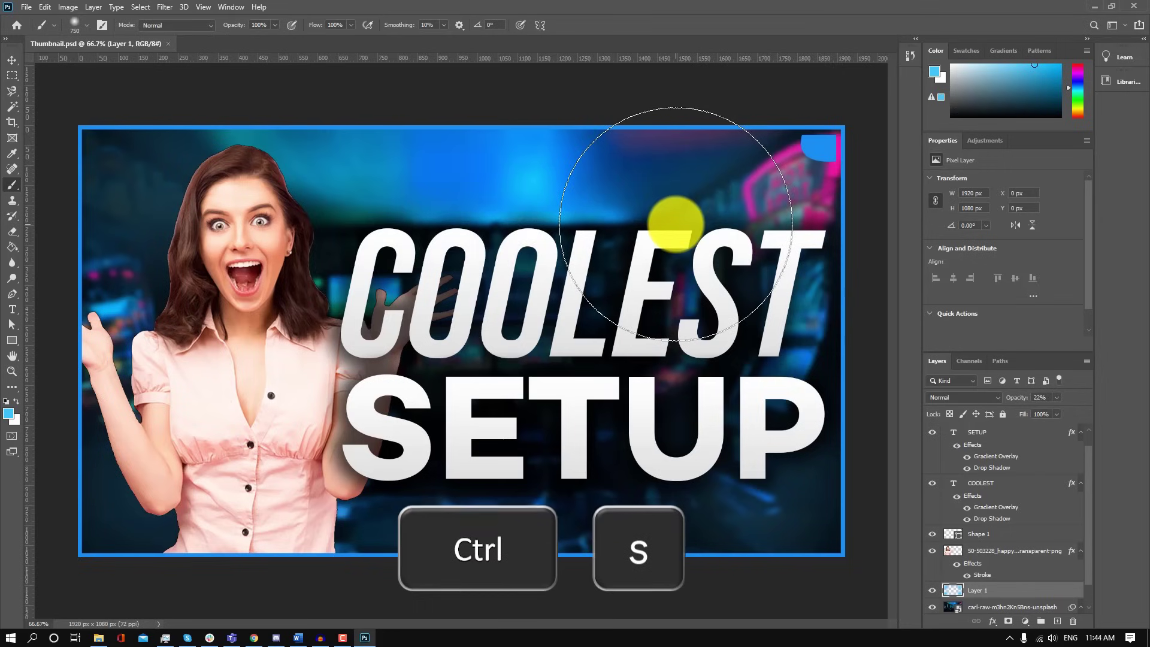
- Save the image as a PNG named Thumbnail in the Downloads folder with the Large file size option
click(32, 4)
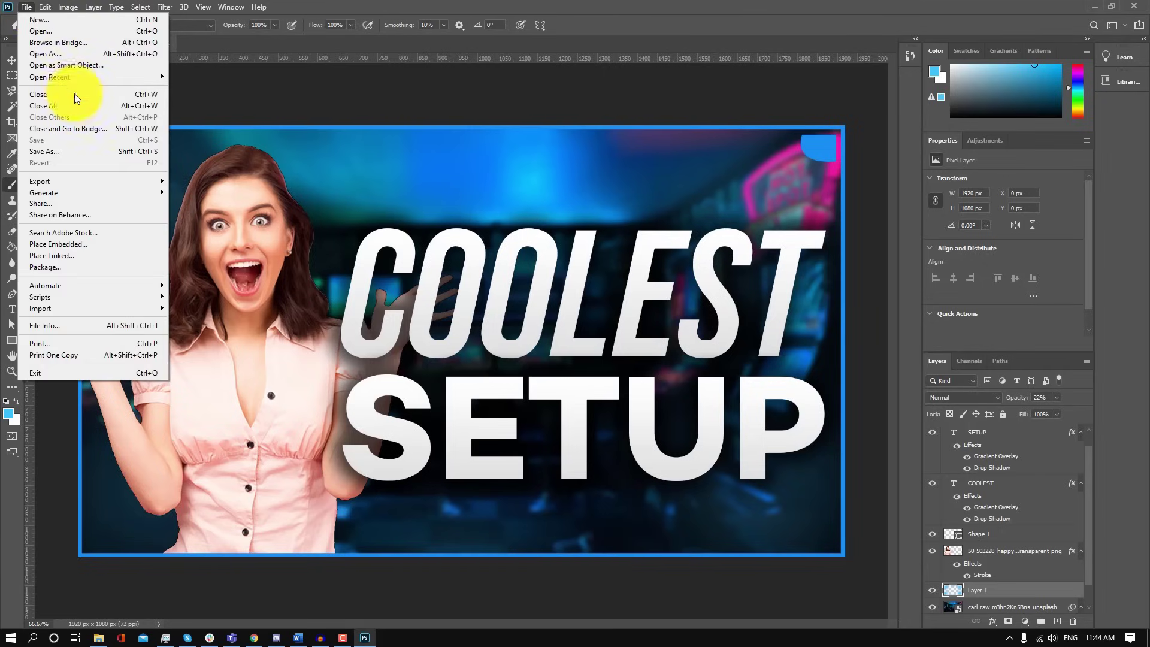
click(96, 153)
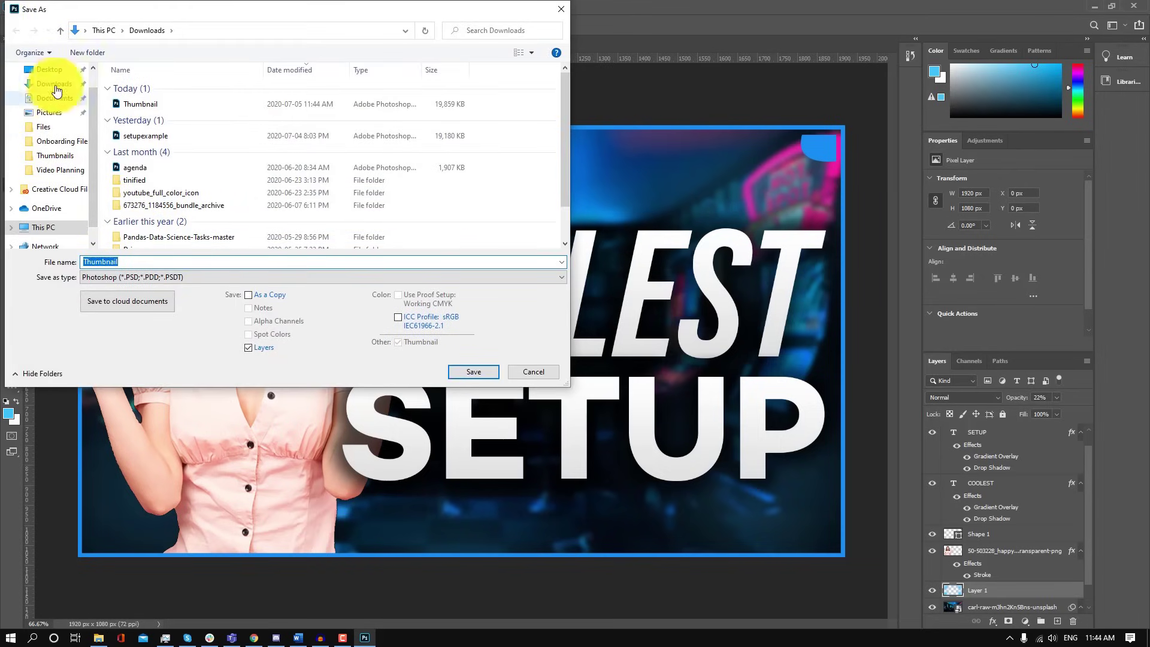
click(206, 277)
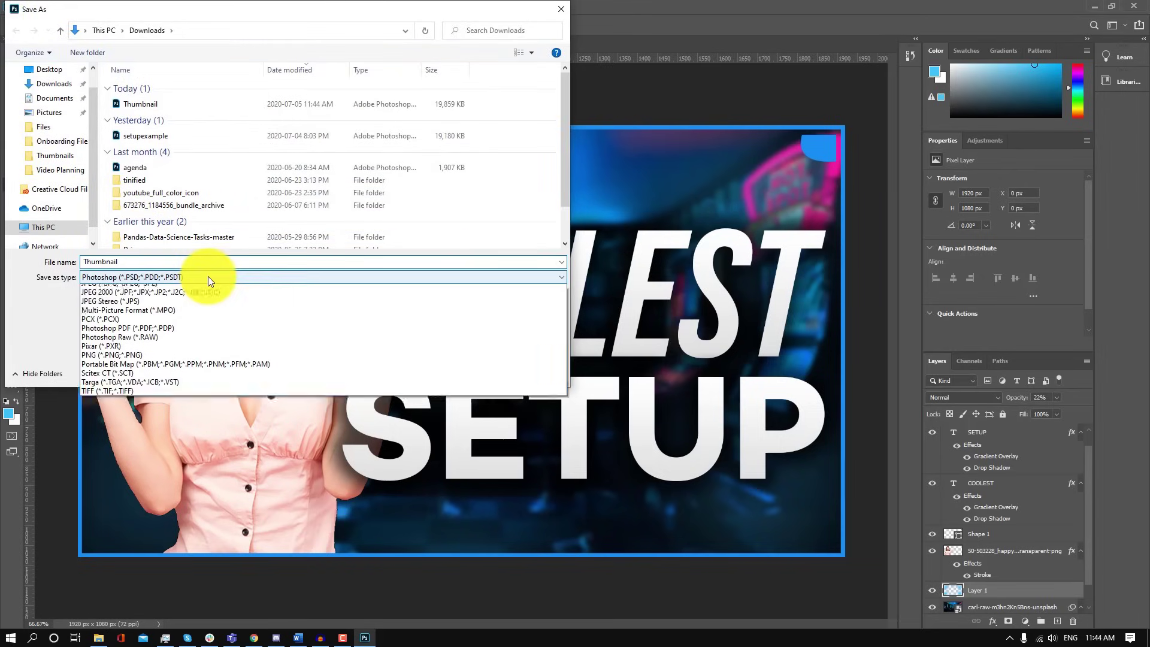
click(231, 442)
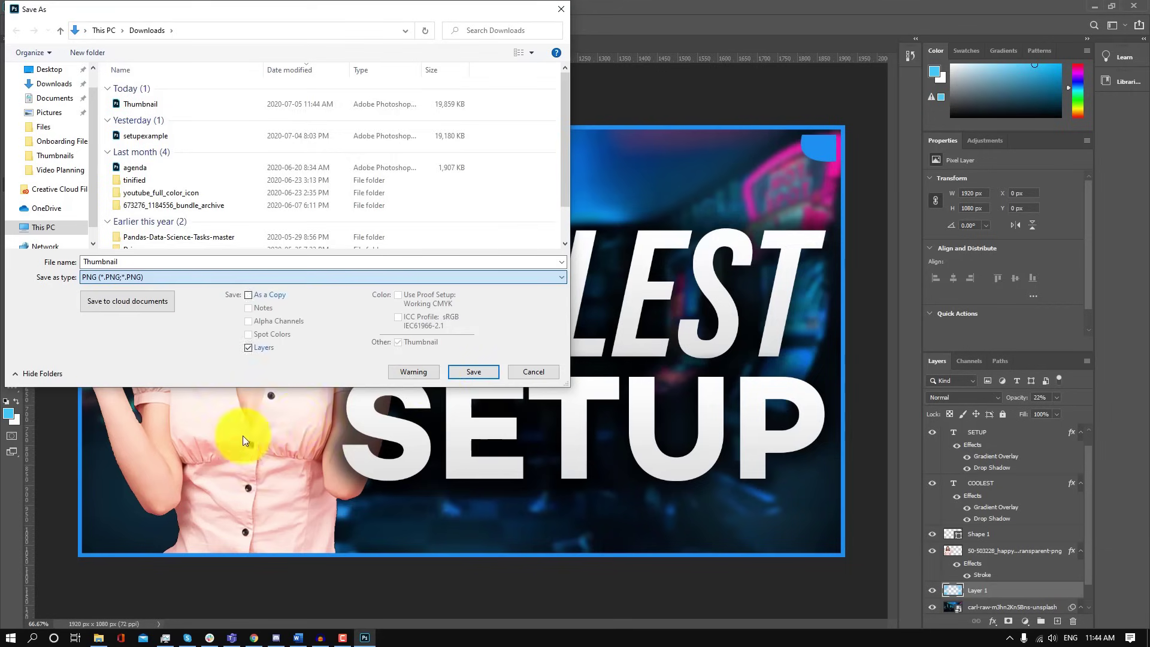
click(460, 370)
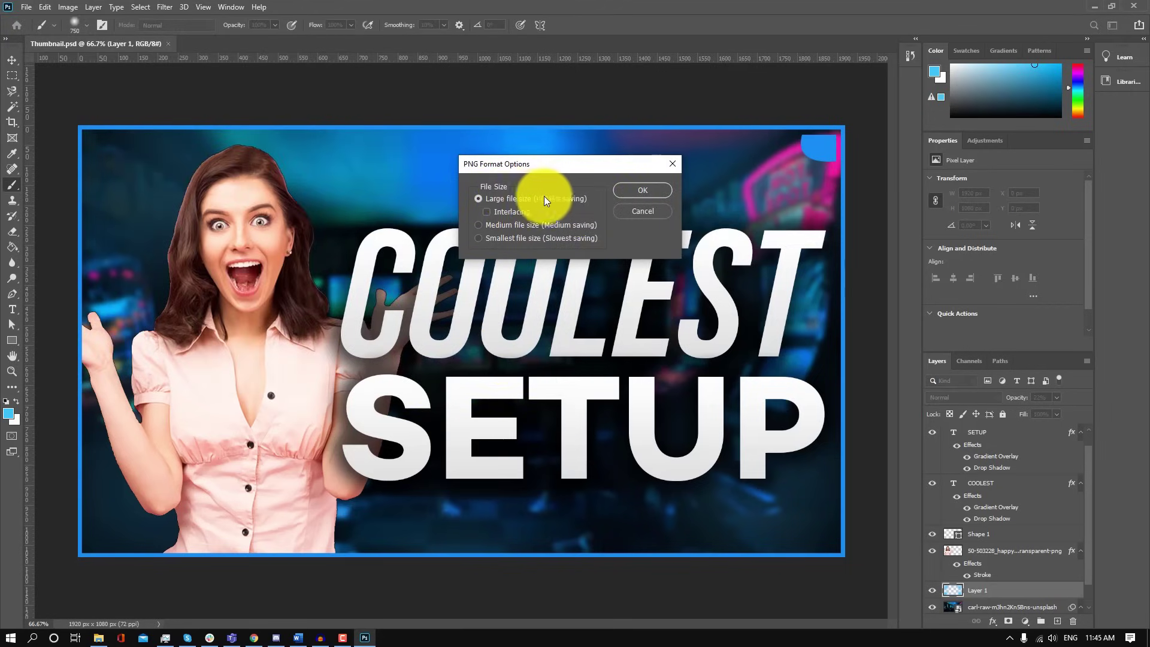
click(639, 190)
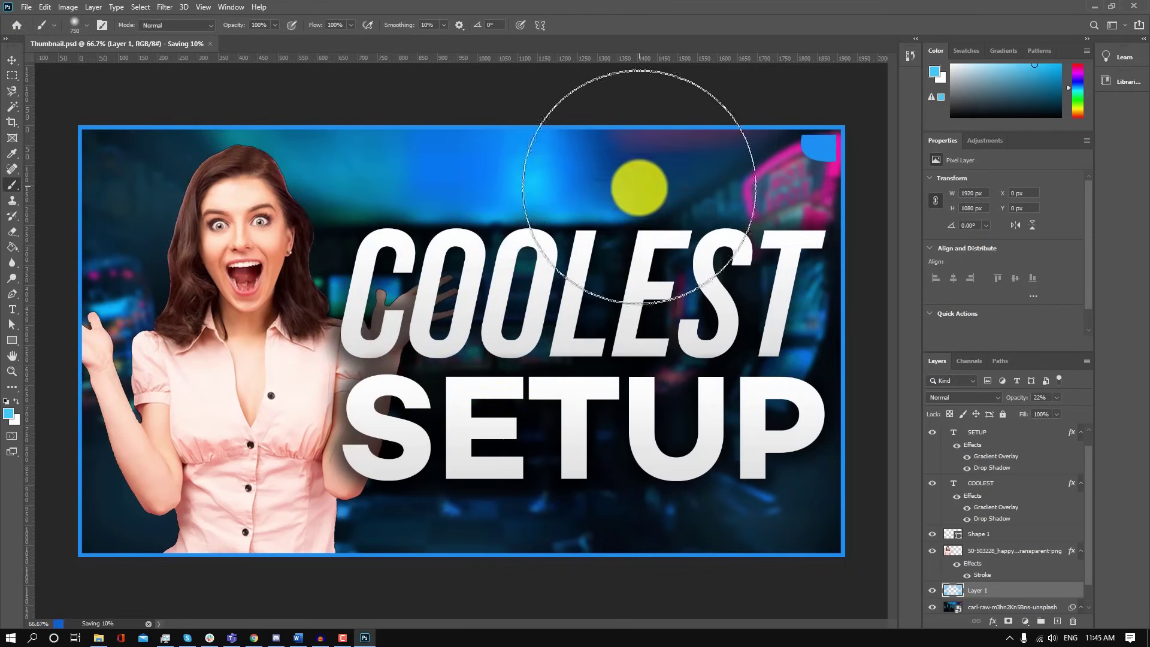